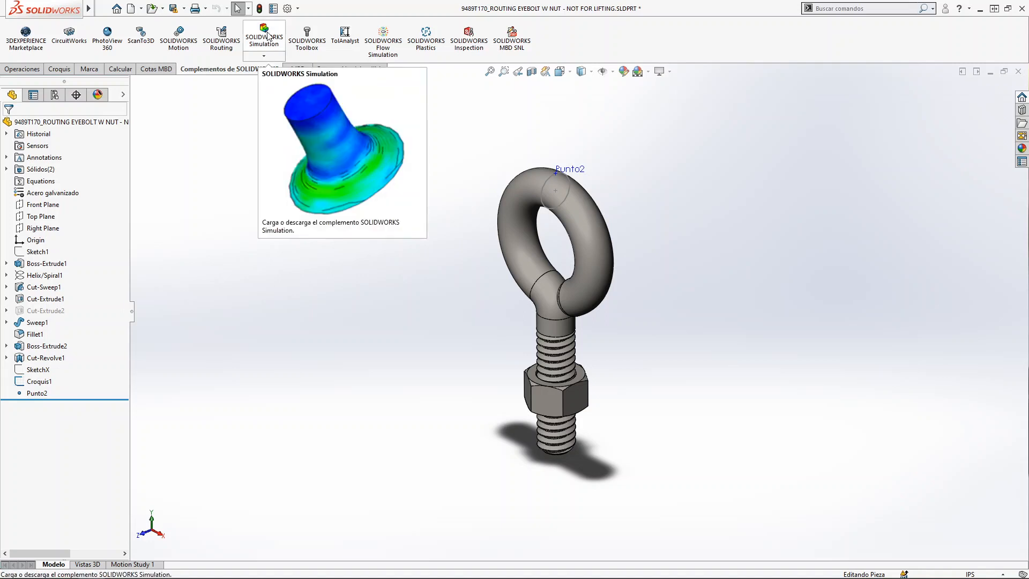
Load the SOLIDWORKS Simulation Premium add-in.
click(264, 56)
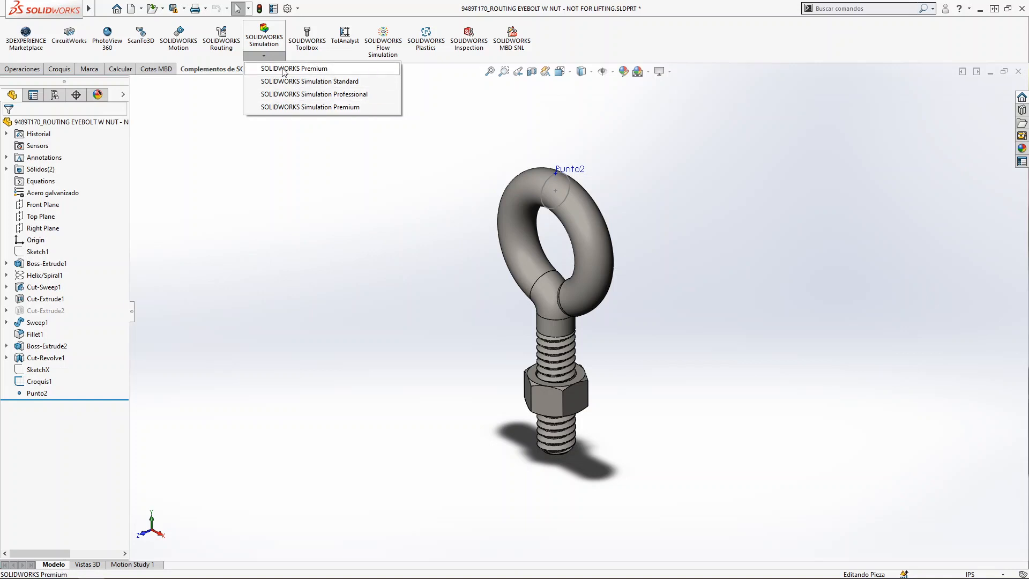
click(299, 107)
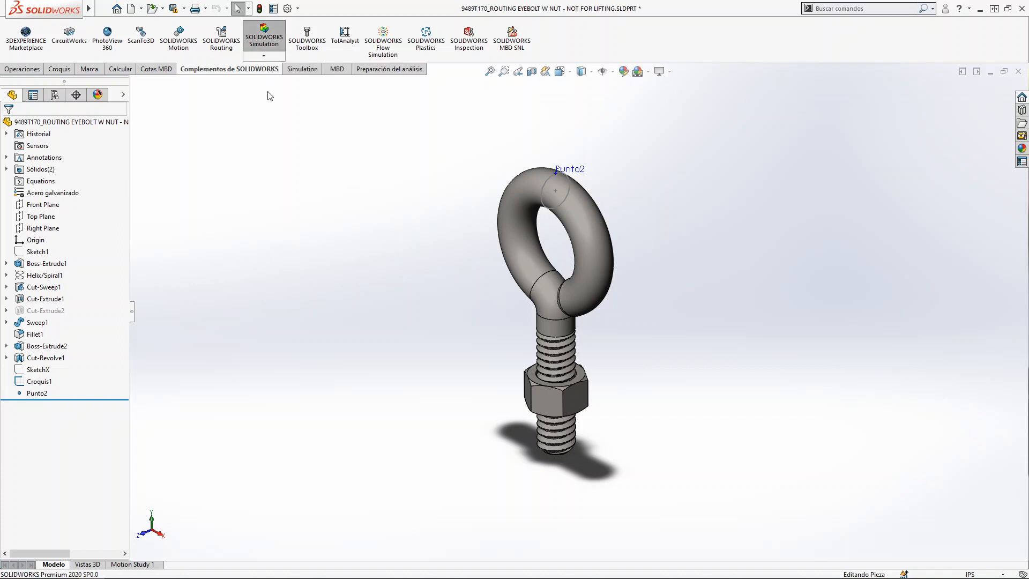
click(263, 56)
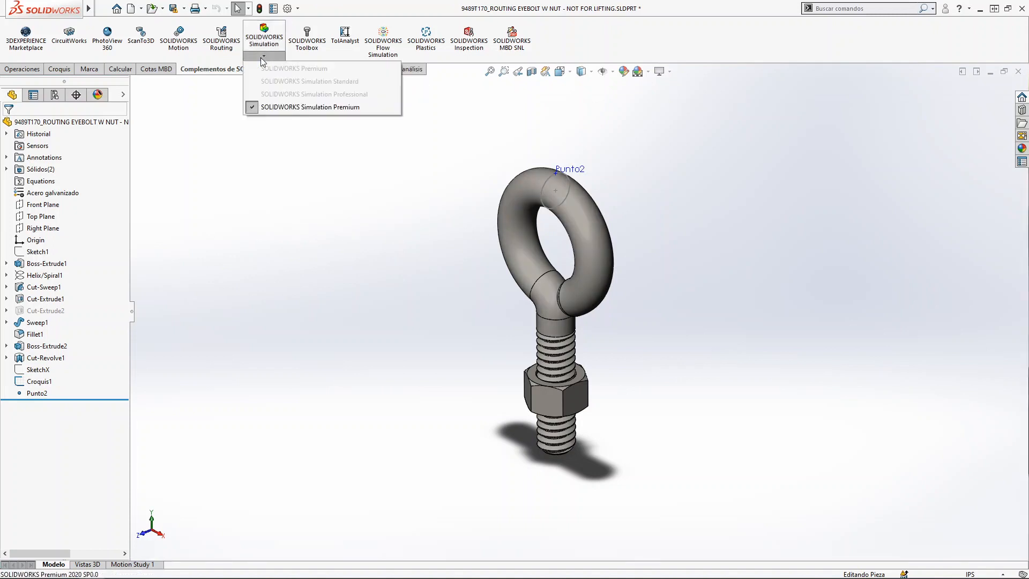
click(294, 326)
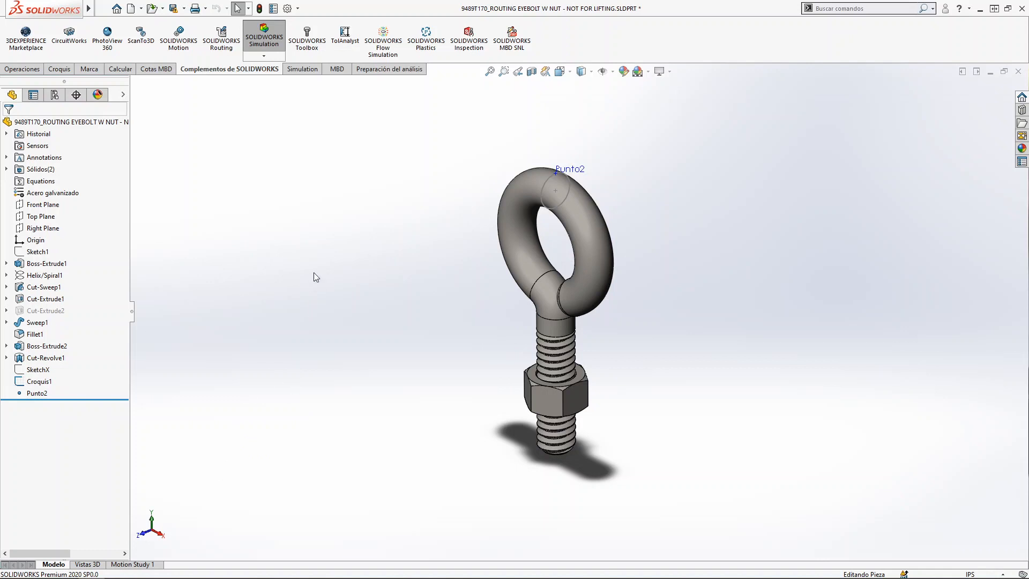
Create a new simulation study of type static analysis (Análisis estático) for the eyebolt, keeping the default name.
click(300, 70)
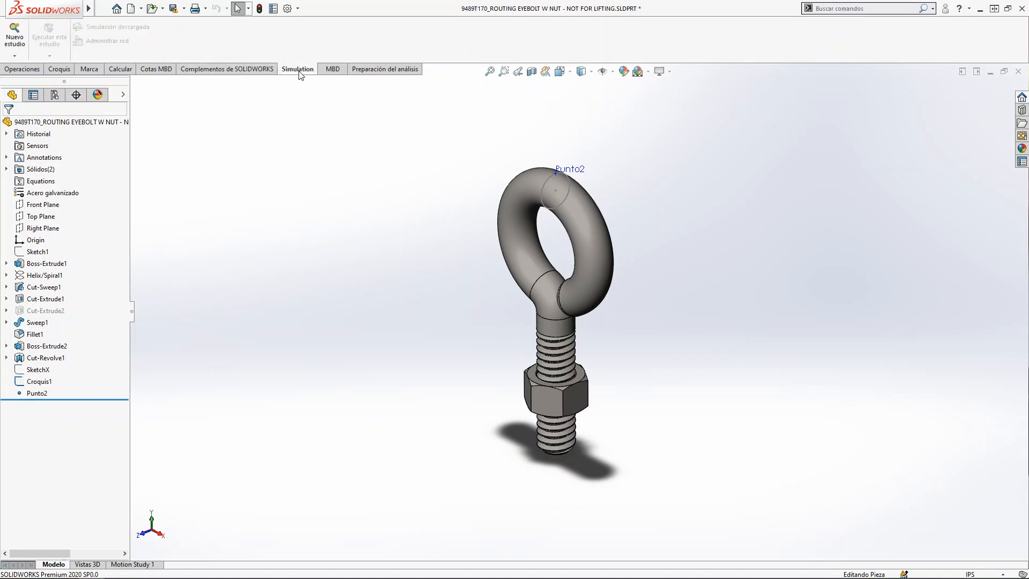
click(15, 55)
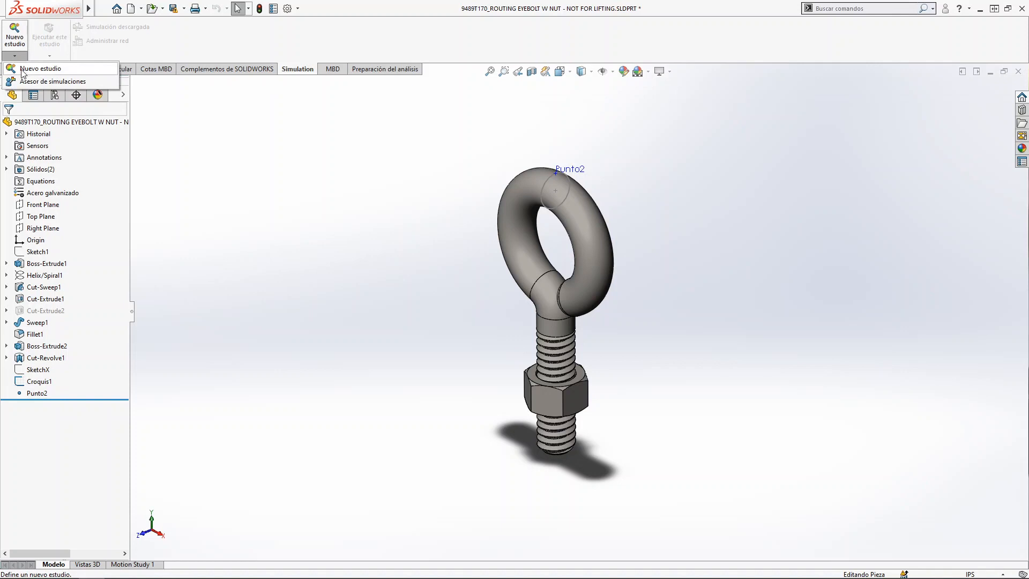
click(23, 69)
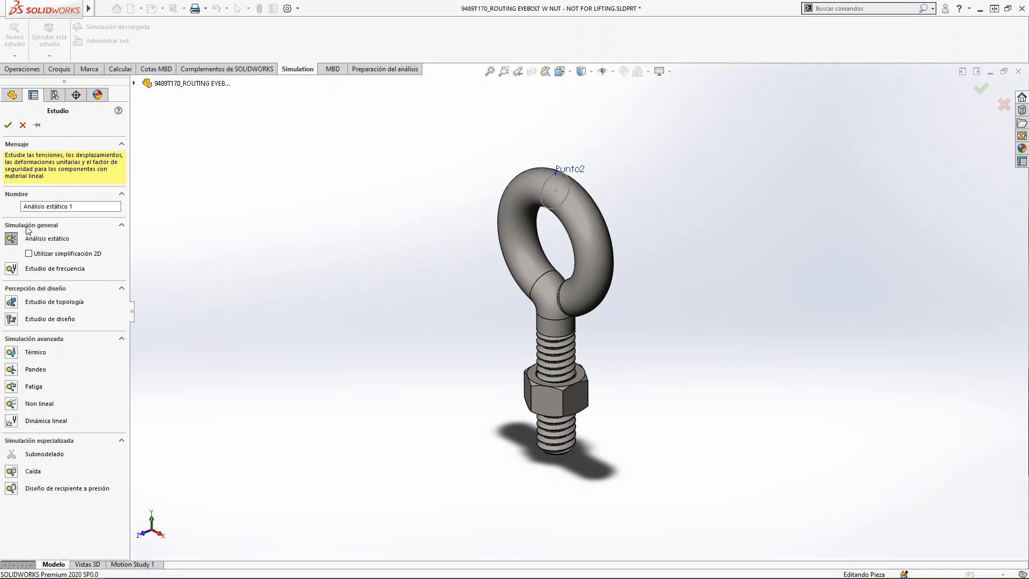
click(13, 240)
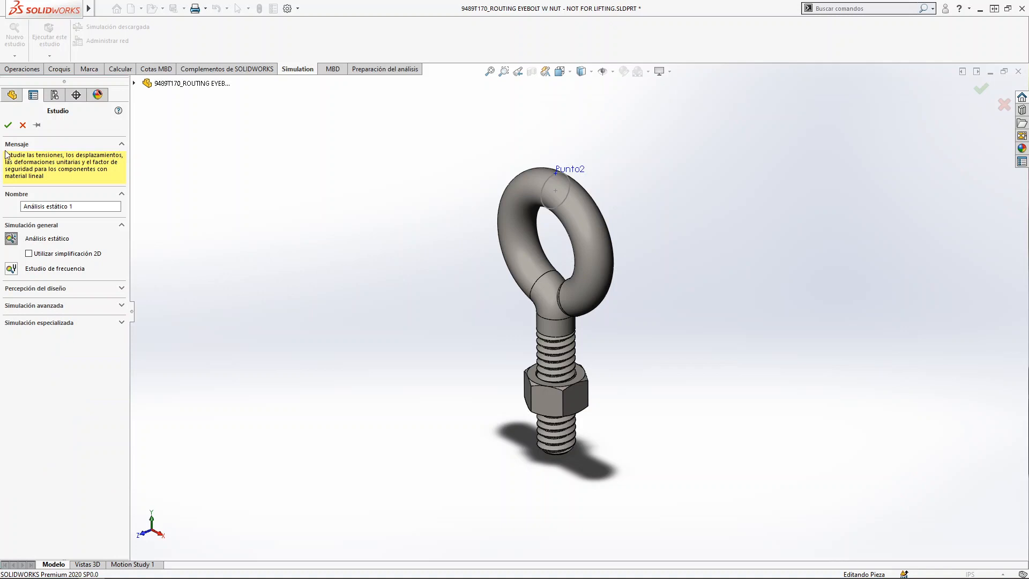
click(8, 125)
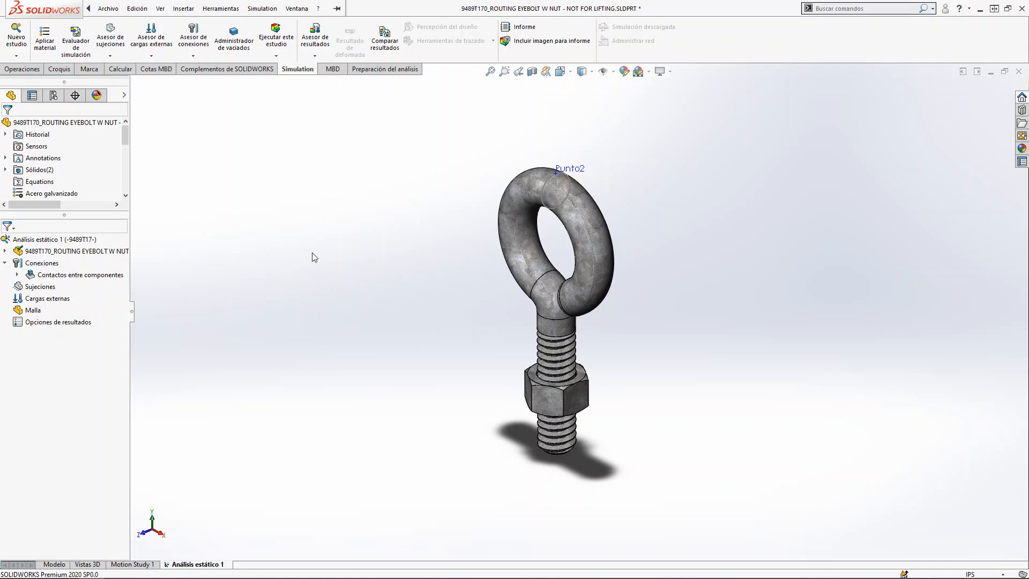
Apply the material Acero galvanizado to the eyebolt and nut in the static study.
click(52, 42)
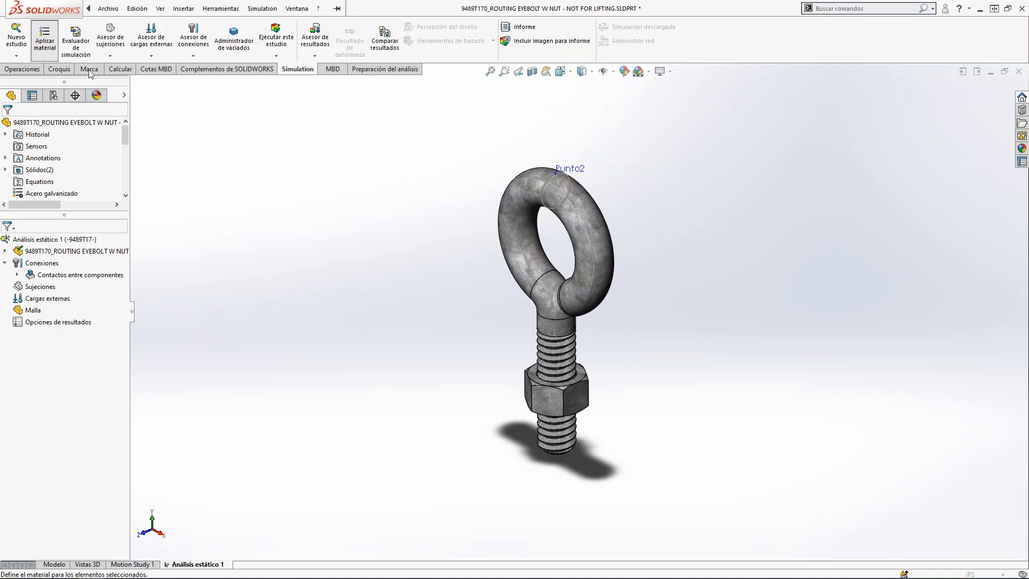
click(548, 185)
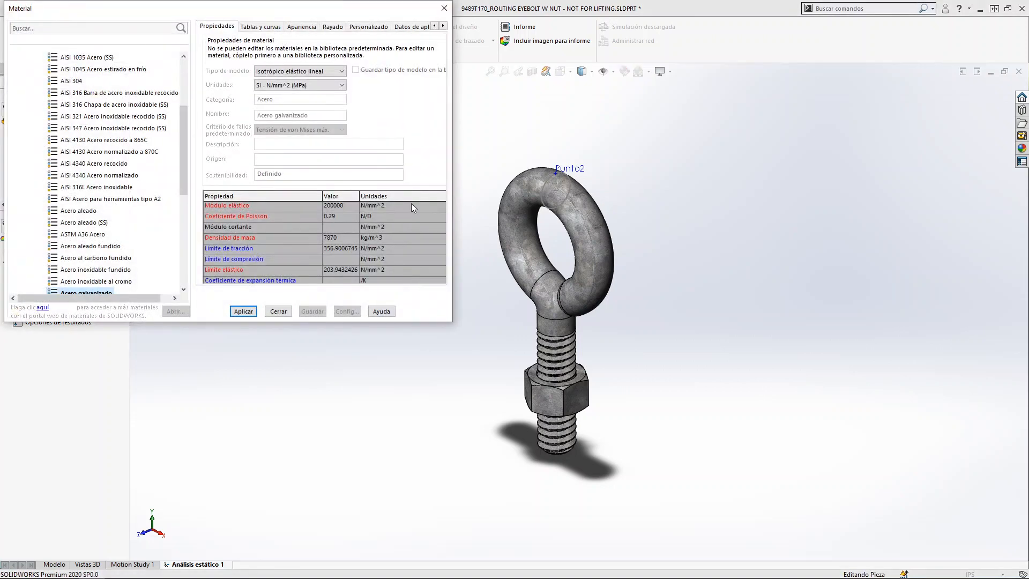
scroll(132, 249, down, 1)
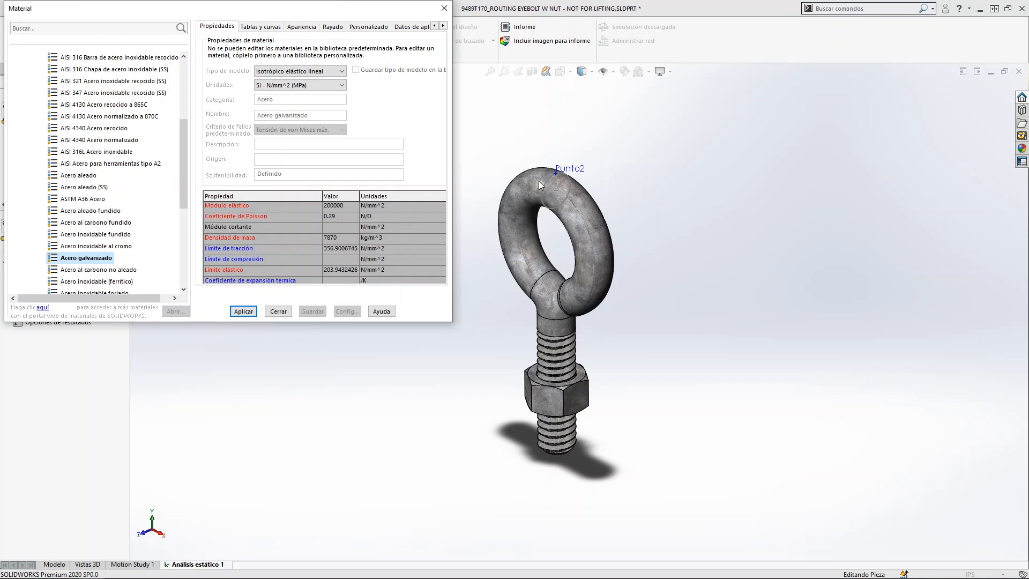
click(242, 312)
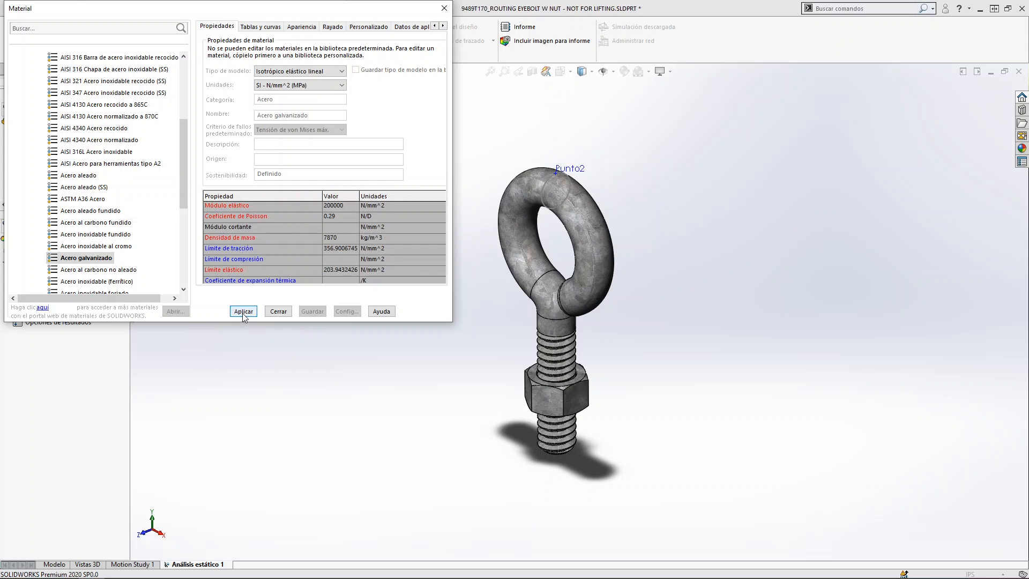
click(278, 311)
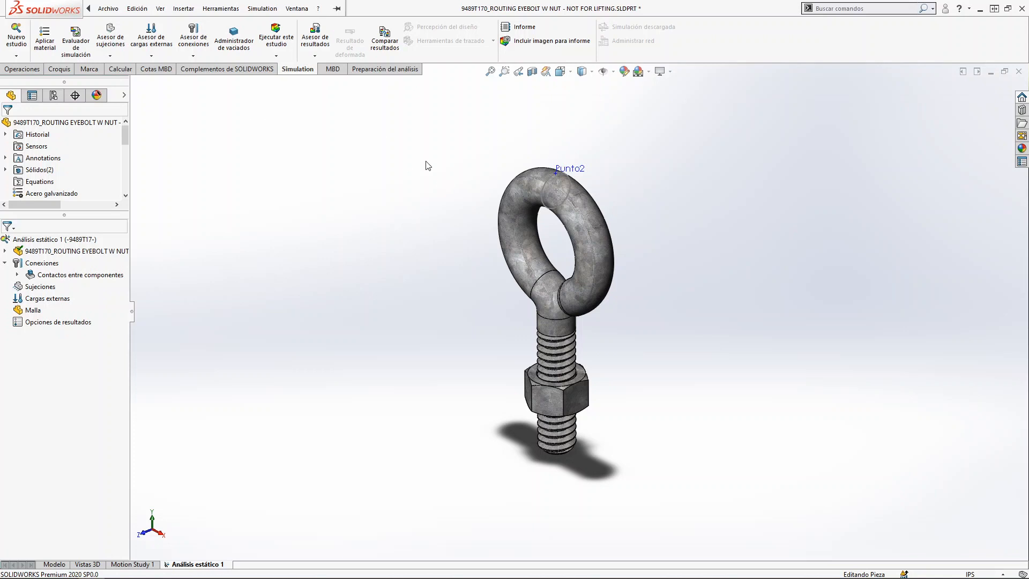
click(110, 56)
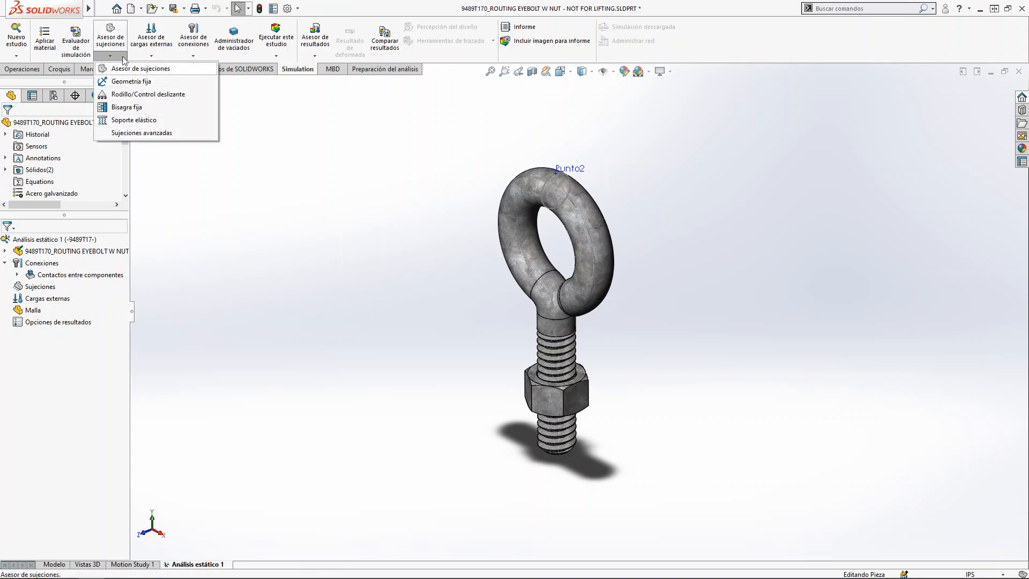
click(283, 175)
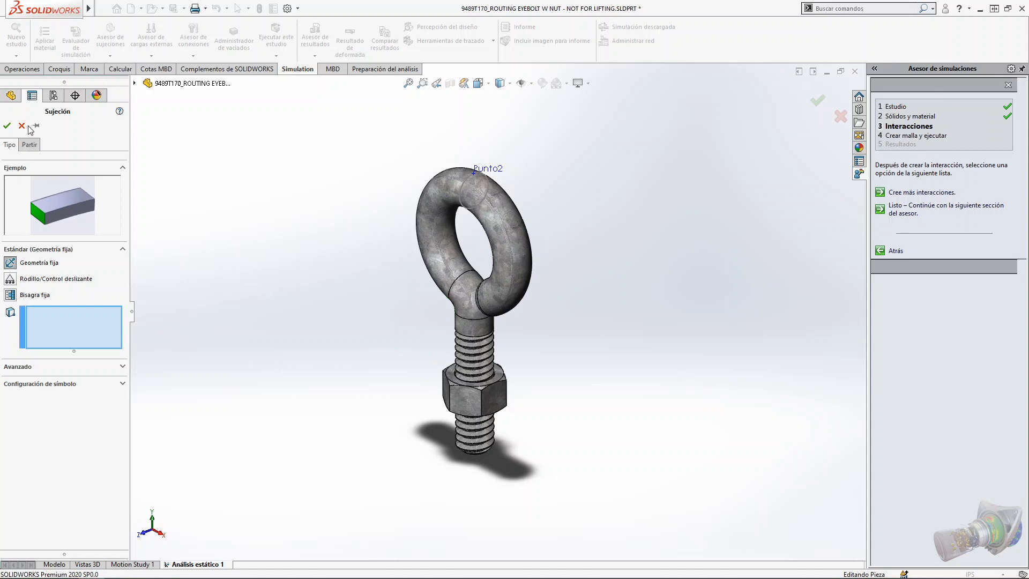
click(841, 116)
click(1008, 85)
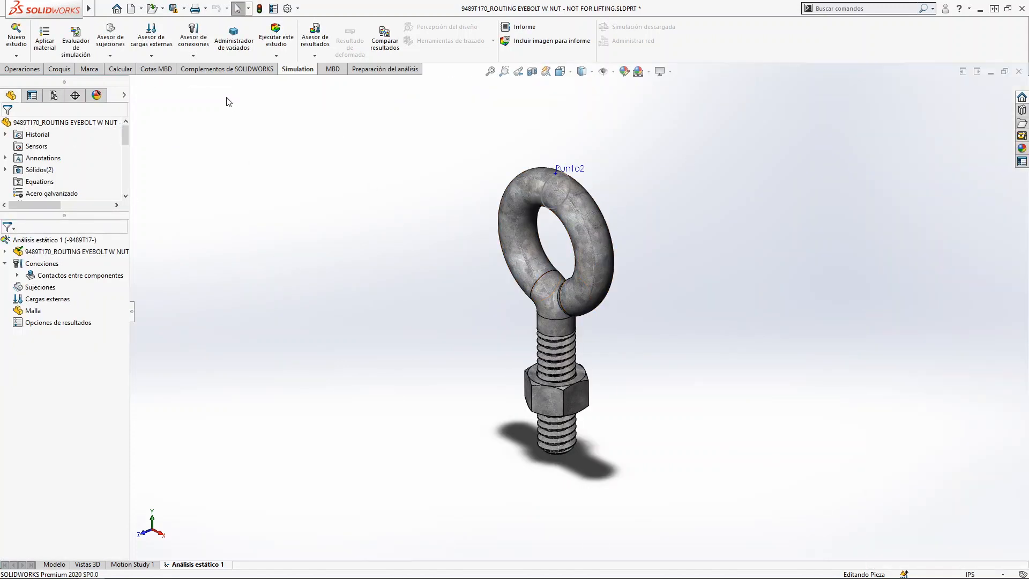
Add a fixed geometry (Geometría fija) fixture to the flat underside face of the nut.
click(110, 56)
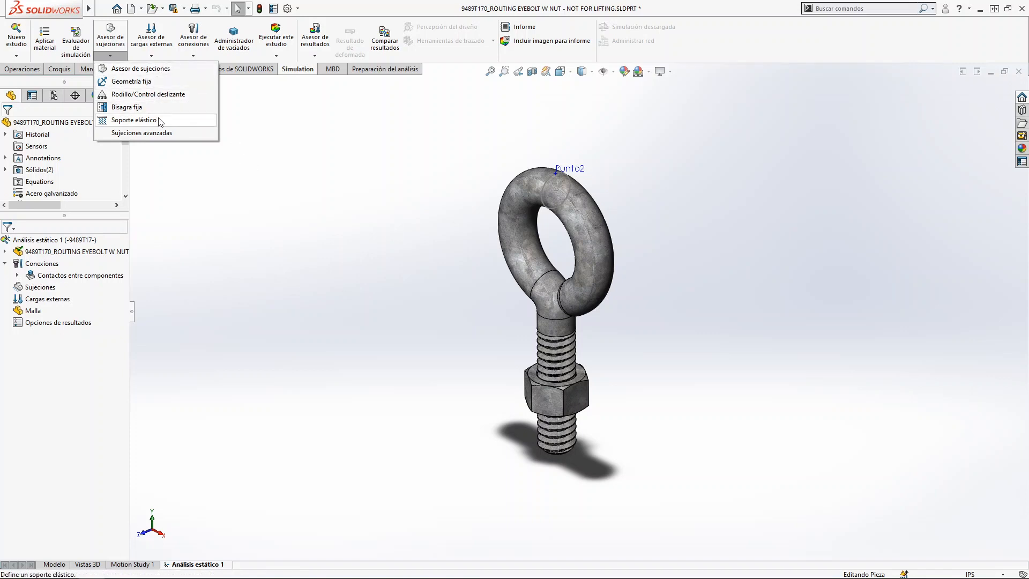
click(151, 81)
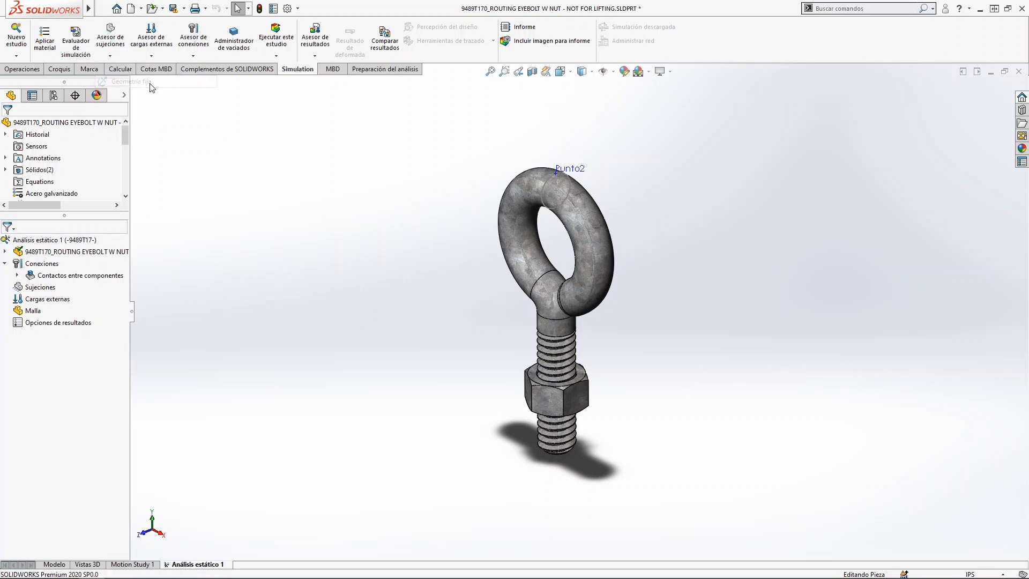
middle_drag(464, 428, 470, 296)
scroll(513, 382, up, 5)
scroll(513, 382, up, 2)
click(514, 385)
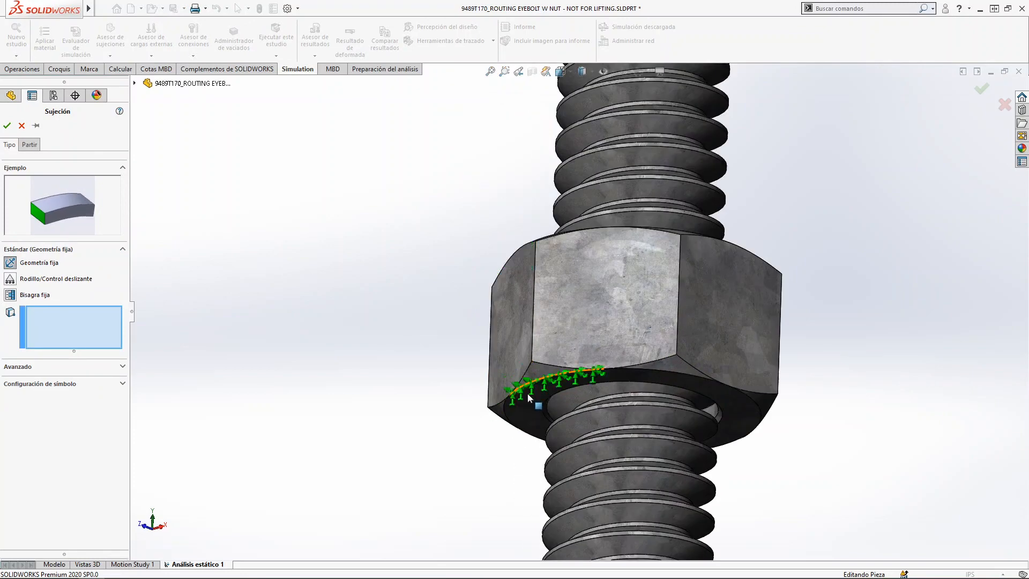
scroll(528, 387, up, 3)
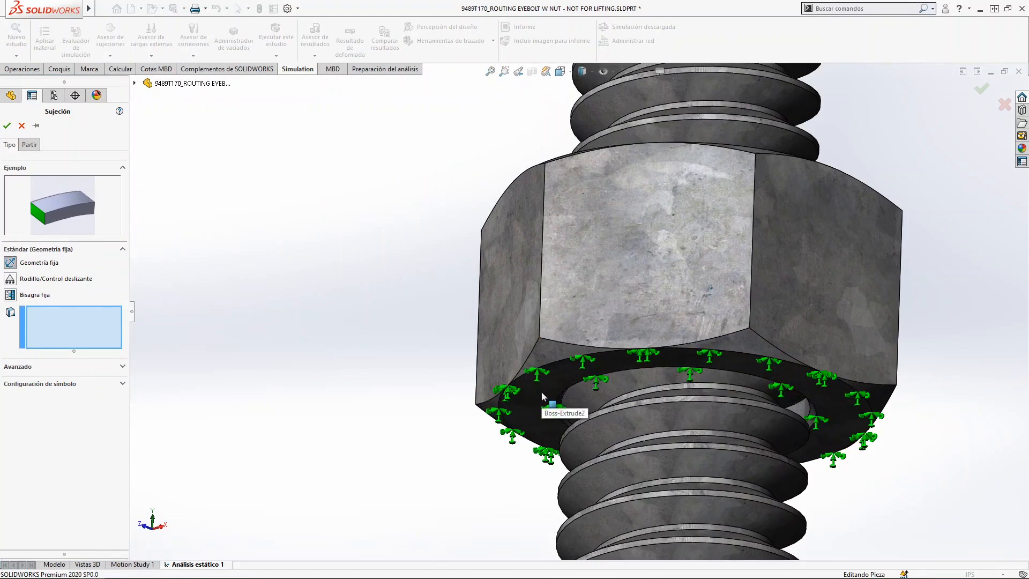
scroll(541, 394, down, 4)
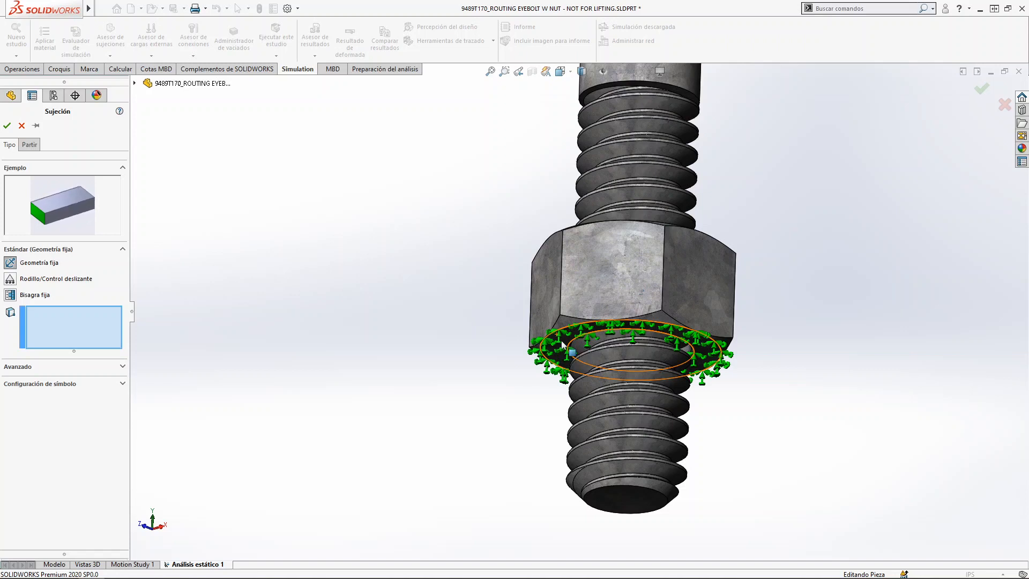
click(561, 344)
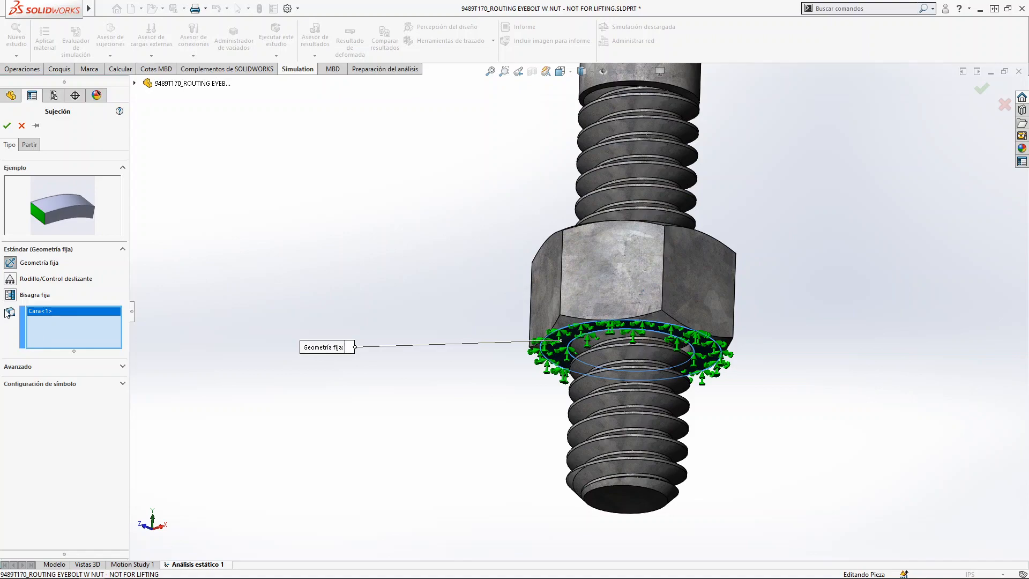
scroll(572, 334, down, 5)
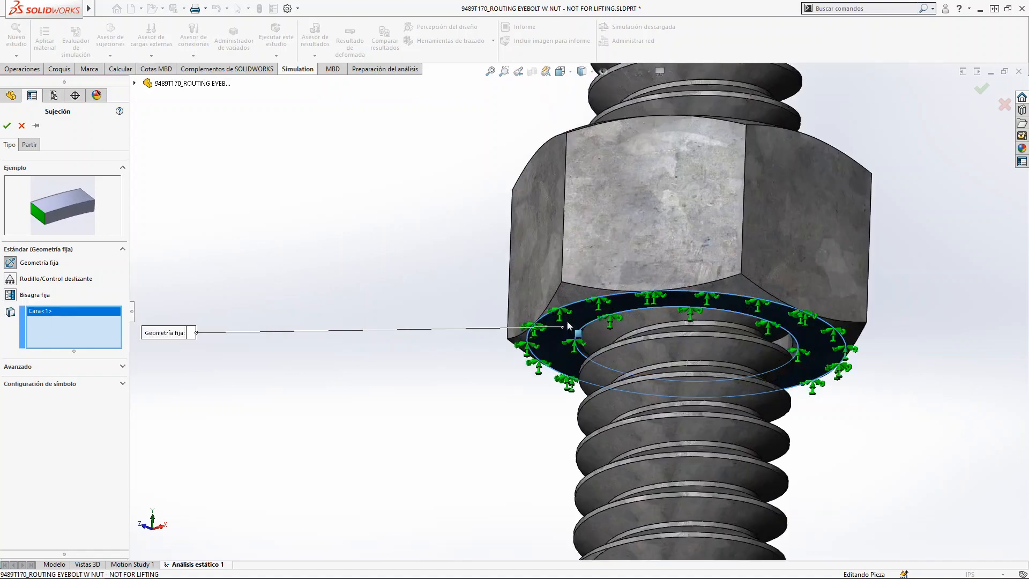
scroll(541, 312, up, 8)
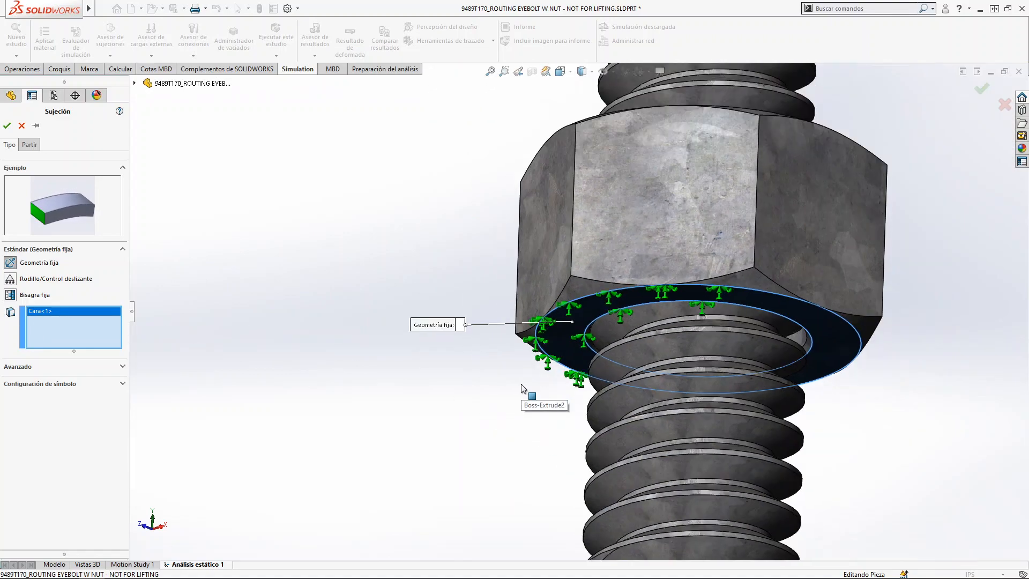
middle_drag(506, 220, 599, 294)
scroll(611, 313, up, 2)
scroll(621, 320, up, 5)
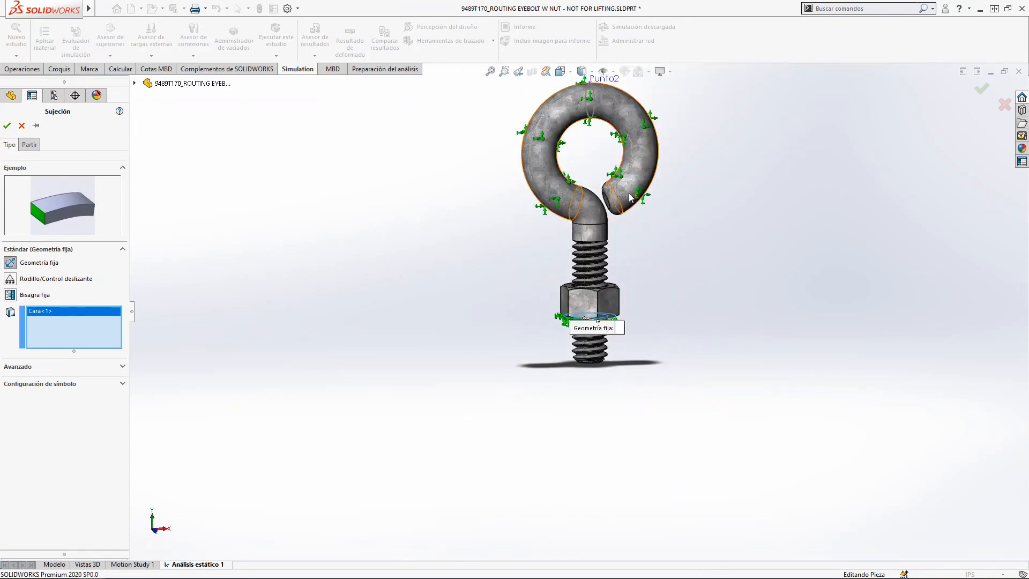
scroll(575, 399, down, 1)
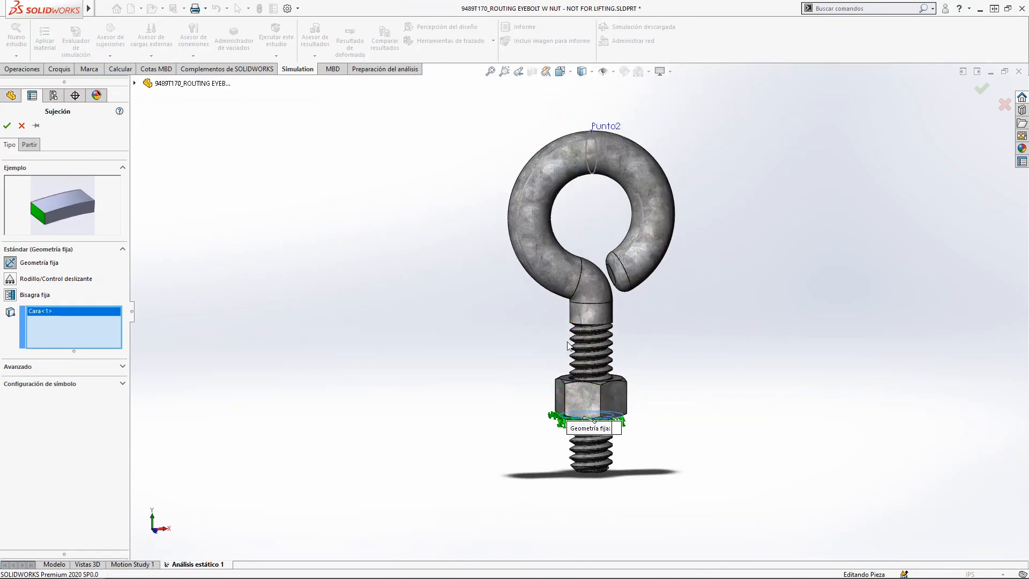
click(12, 128)
scroll(588, 303, up, 2)
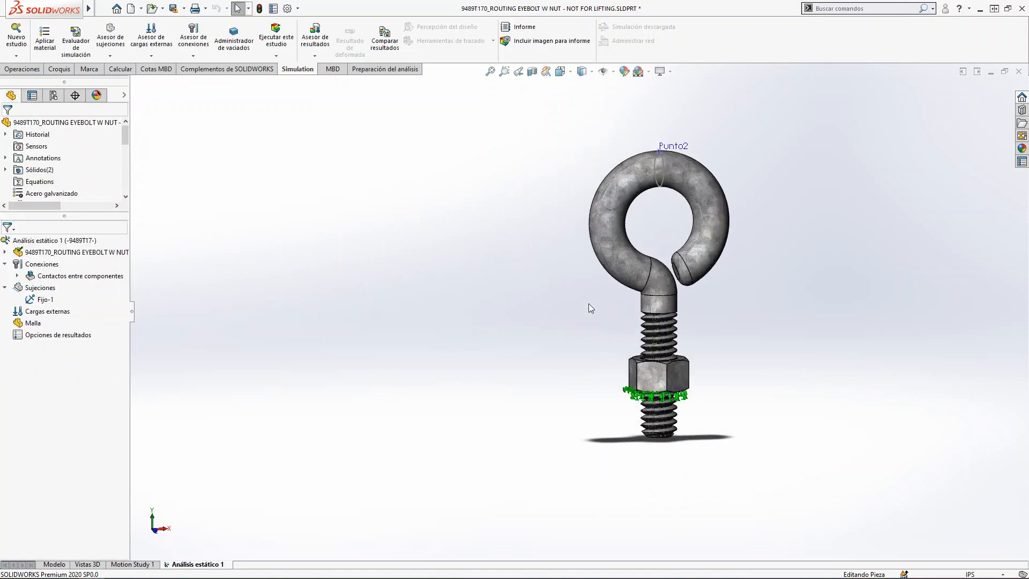
middle_drag(715, 307, 644, 348)
middle_click(627, 359)
middle_drag(638, 189, 613, 189)
scroll(612, 190, down, 2)
scroll(603, 202, down, 2)
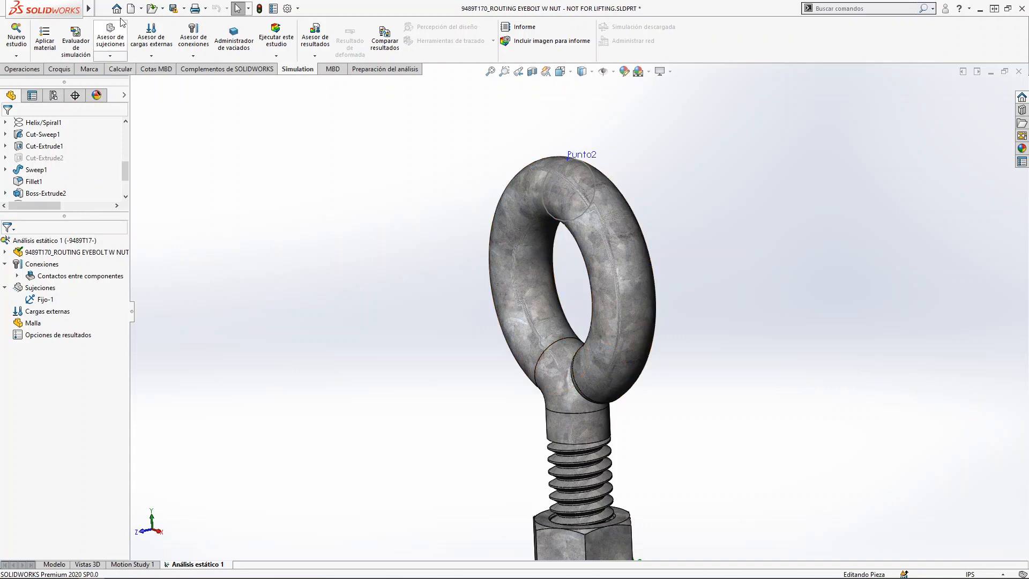
click(148, 40)
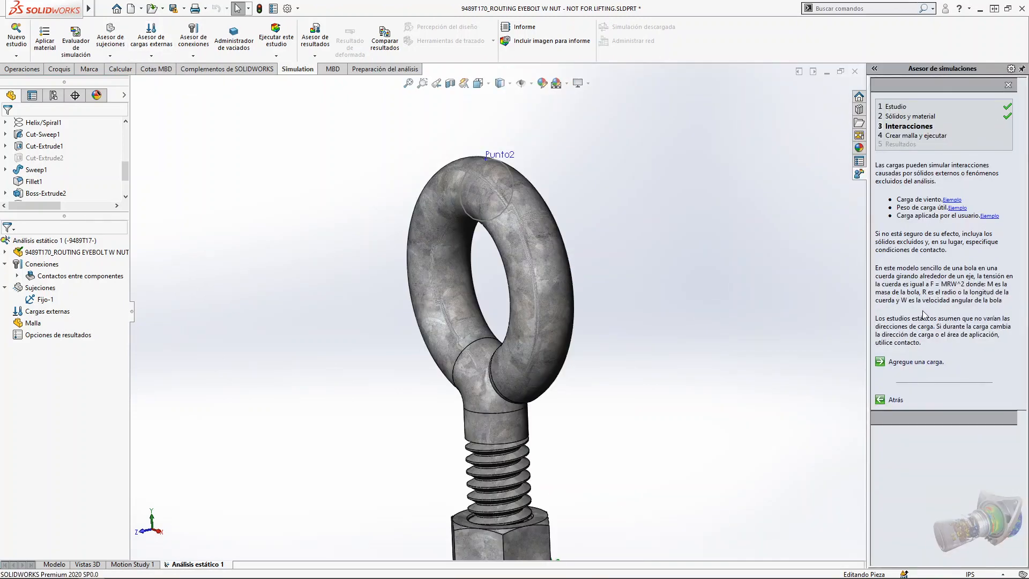
click(880, 363)
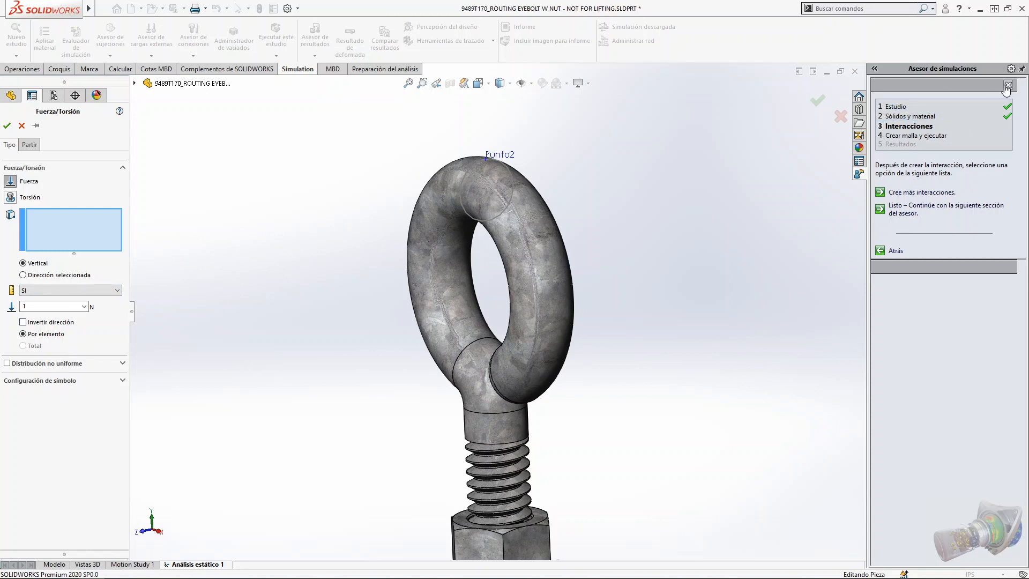
click(22, 126)
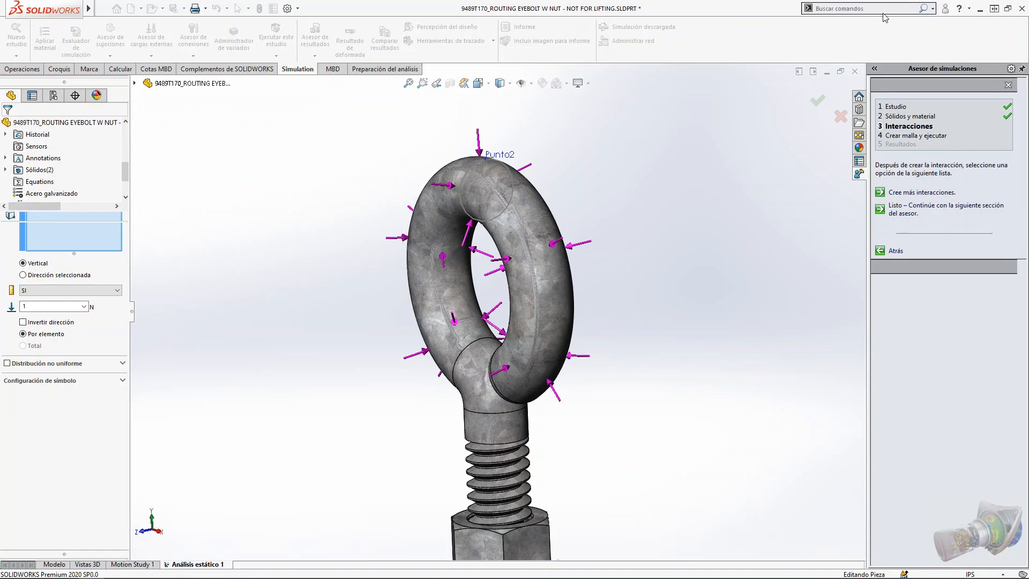
click(1010, 85)
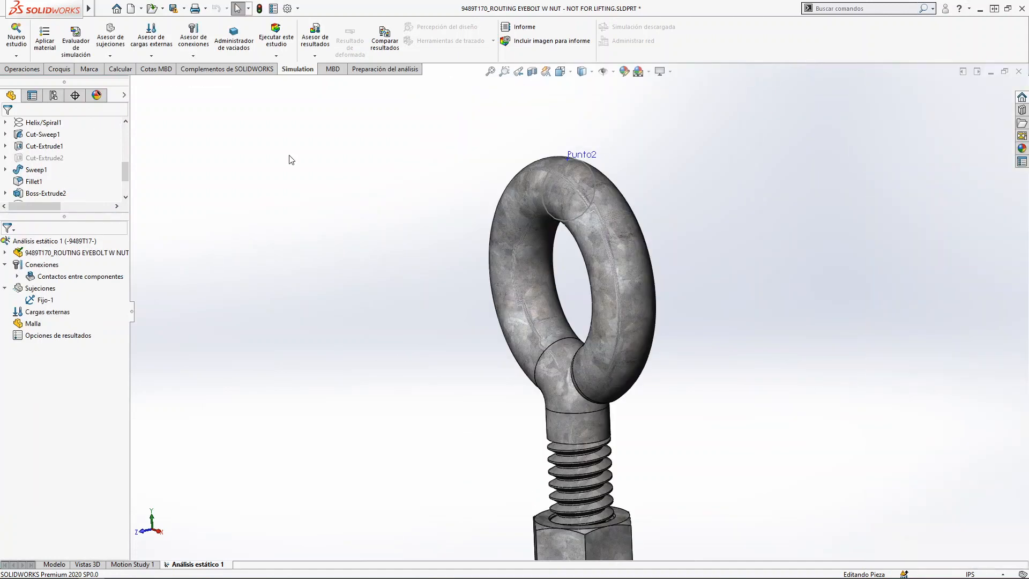
Start a force (Fuerza) load and assign it to the reference point Punto2 at the top of the eye.
click(152, 57)
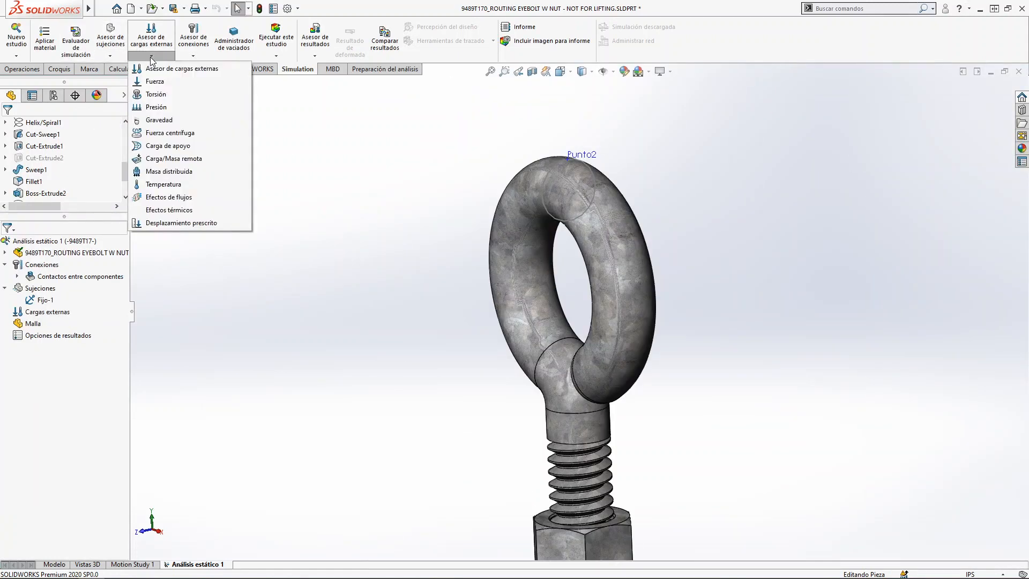
click(156, 82)
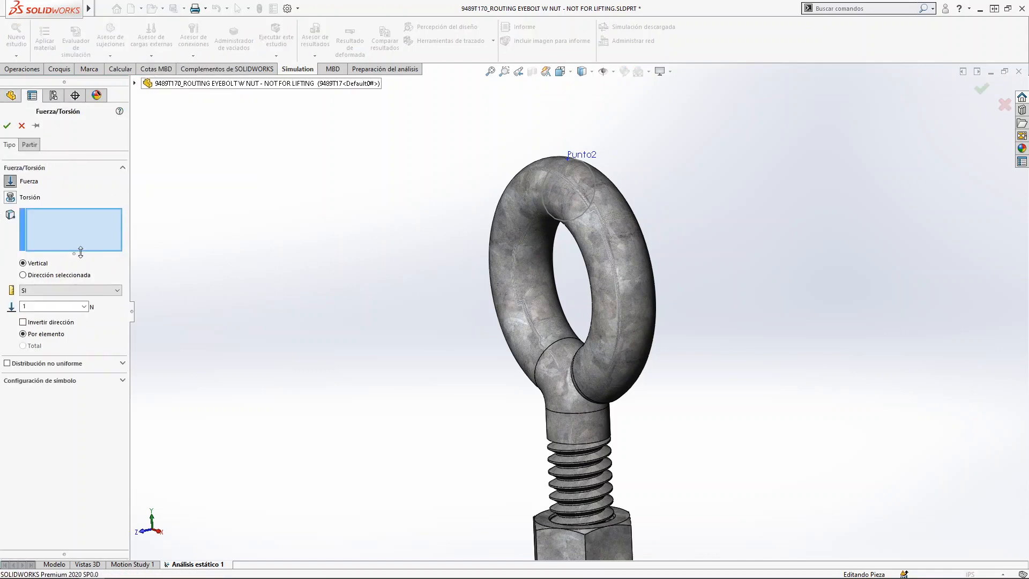
scroll(578, 437, up, 5)
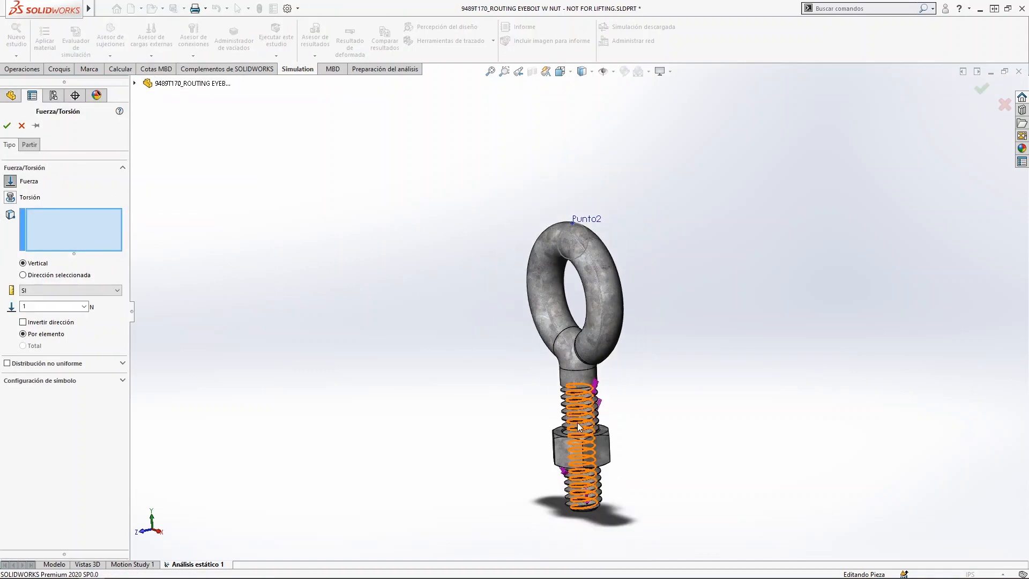
scroll(578, 423, down, 5)
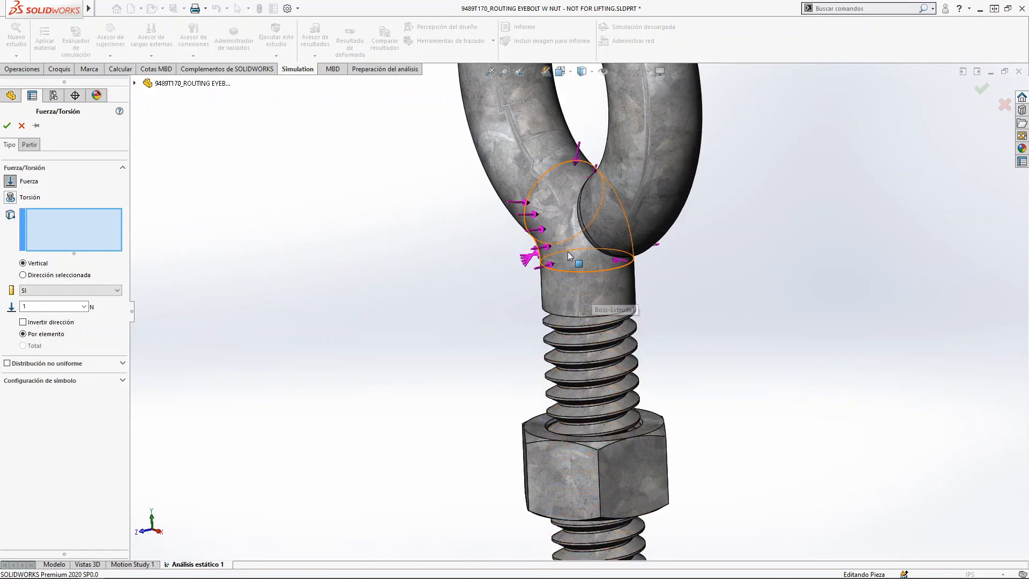
scroll(505, 148, up, 5)
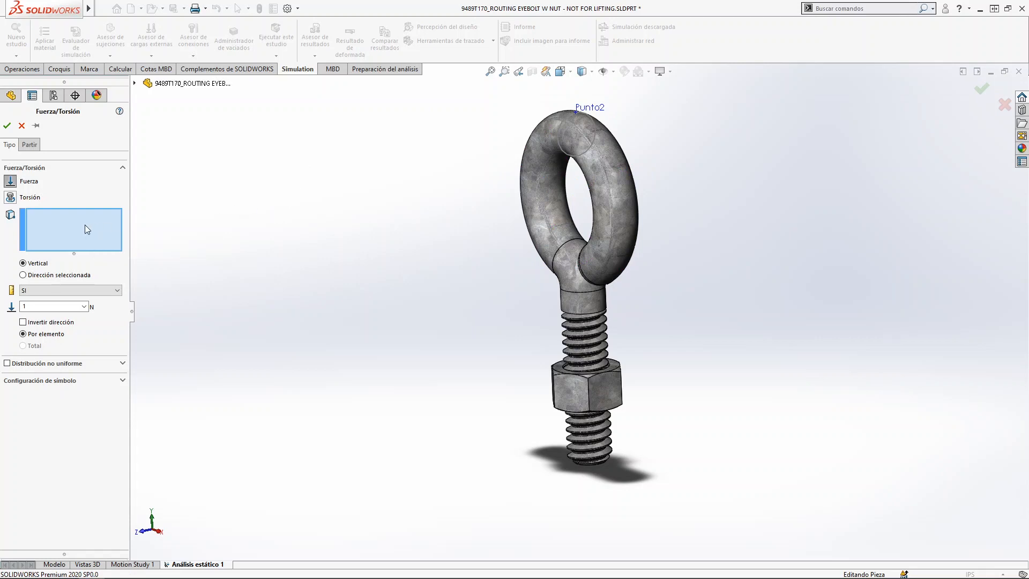
scroll(604, 110, up, 4)
scroll(604, 109, down, 4)
scroll(564, 368, down, 4)
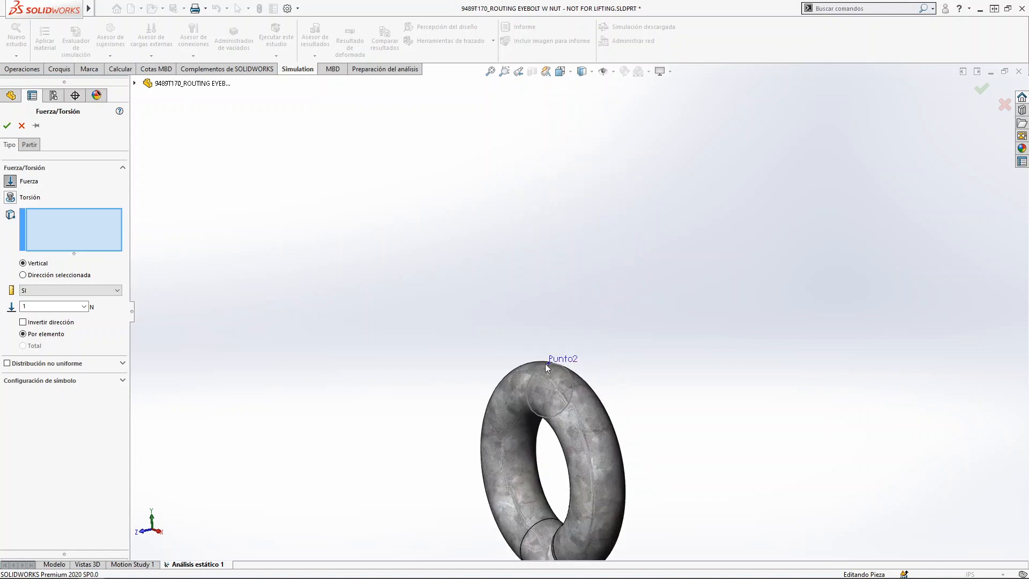
scroll(562, 363, down, 2)
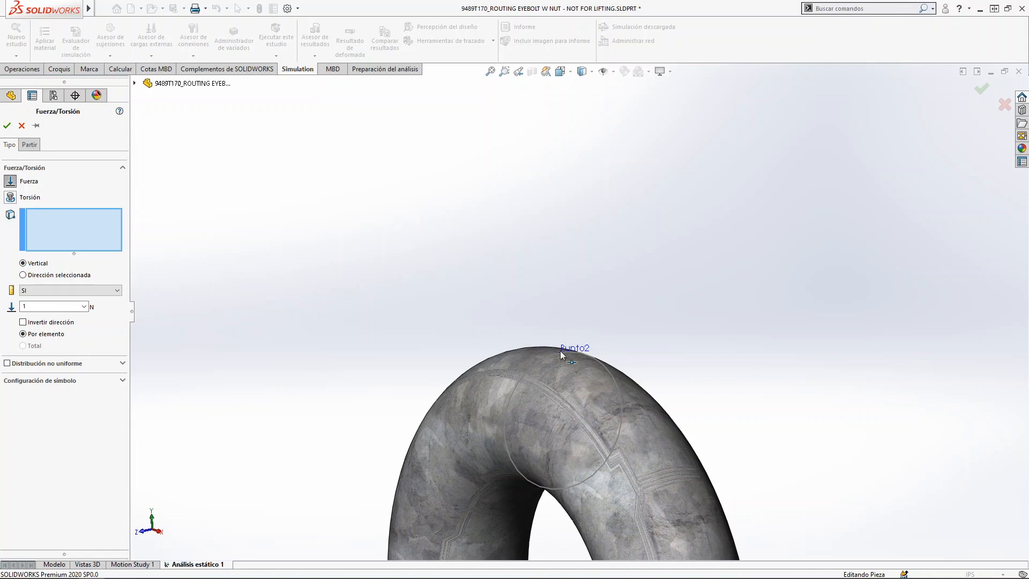
click(560, 351)
scroll(589, 343, up, 3)
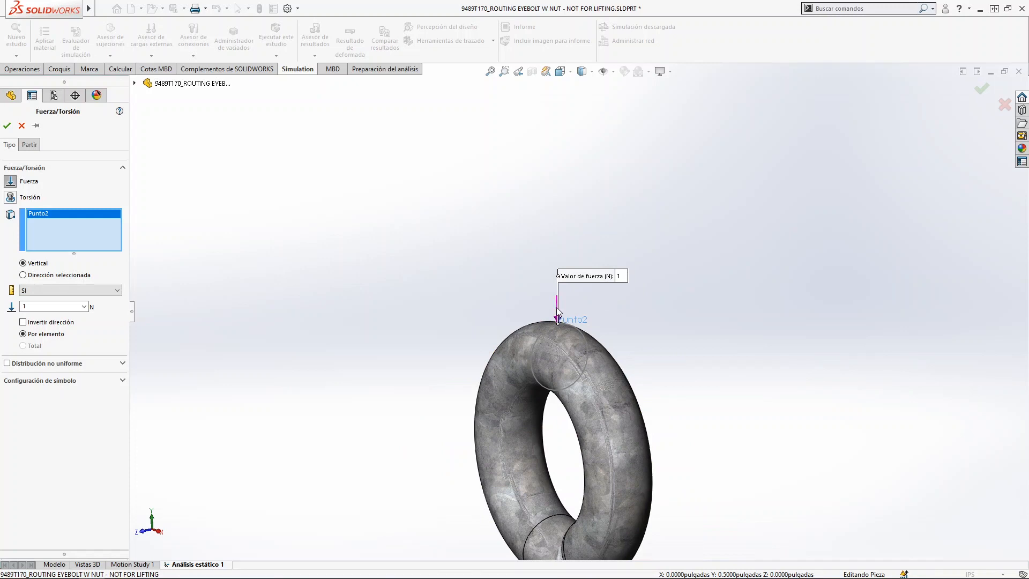
Set the force to a selected direction (Dirección seleccionada) using the vertical edge of the hex nut as reference.
click(81, 275)
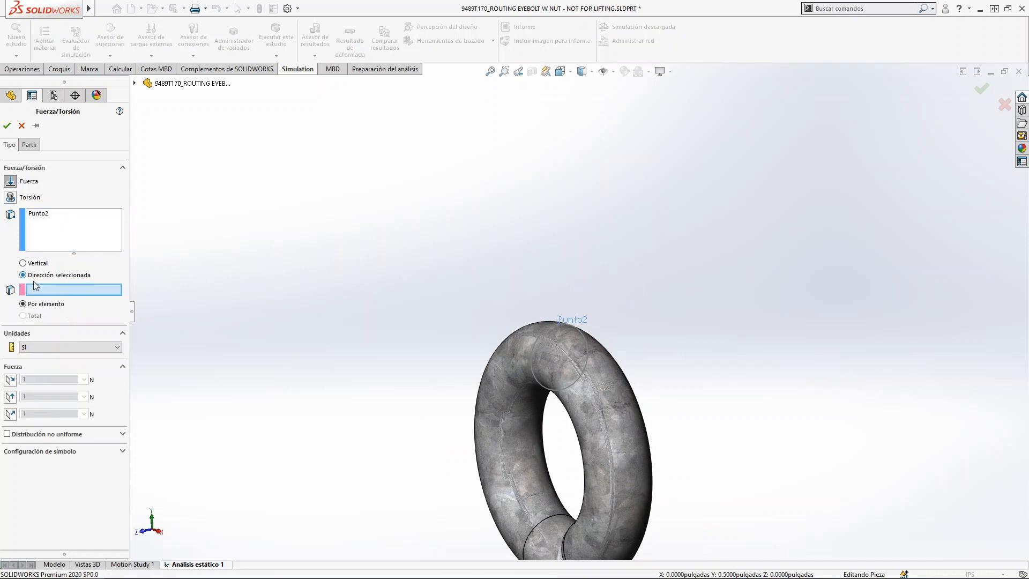
scroll(590, 327, up, 5)
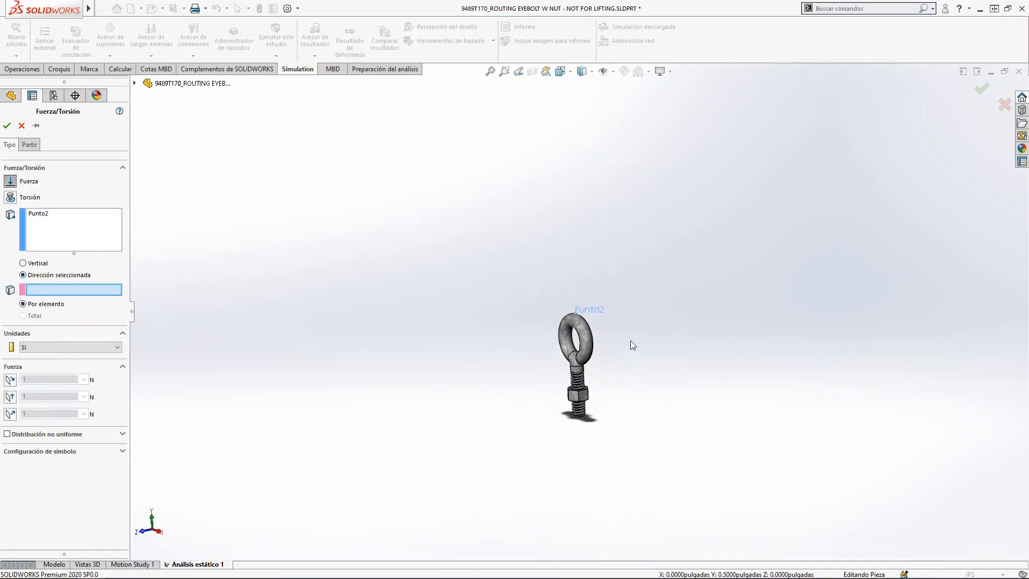
scroll(632, 343, down, 4)
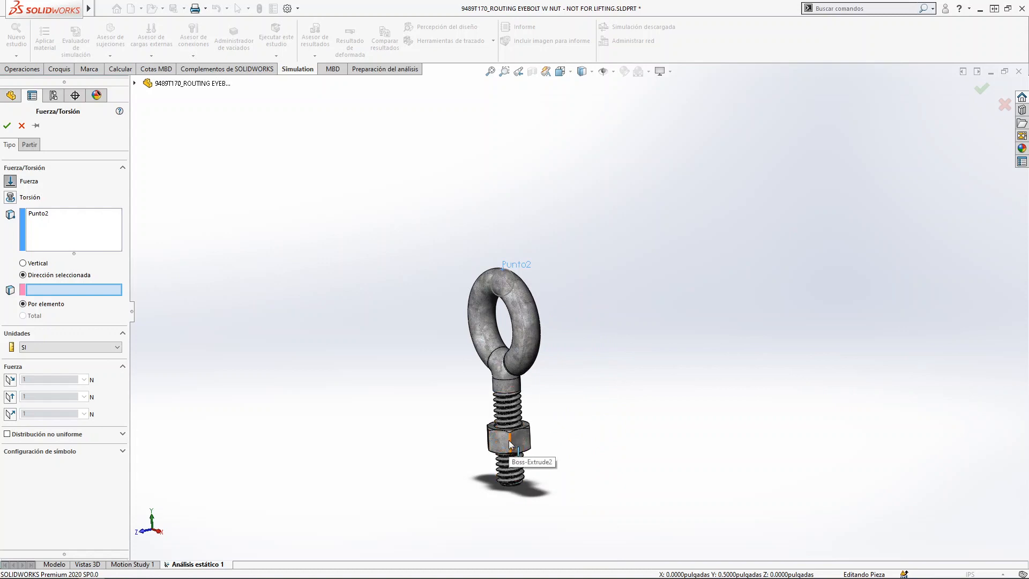
click(509, 443)
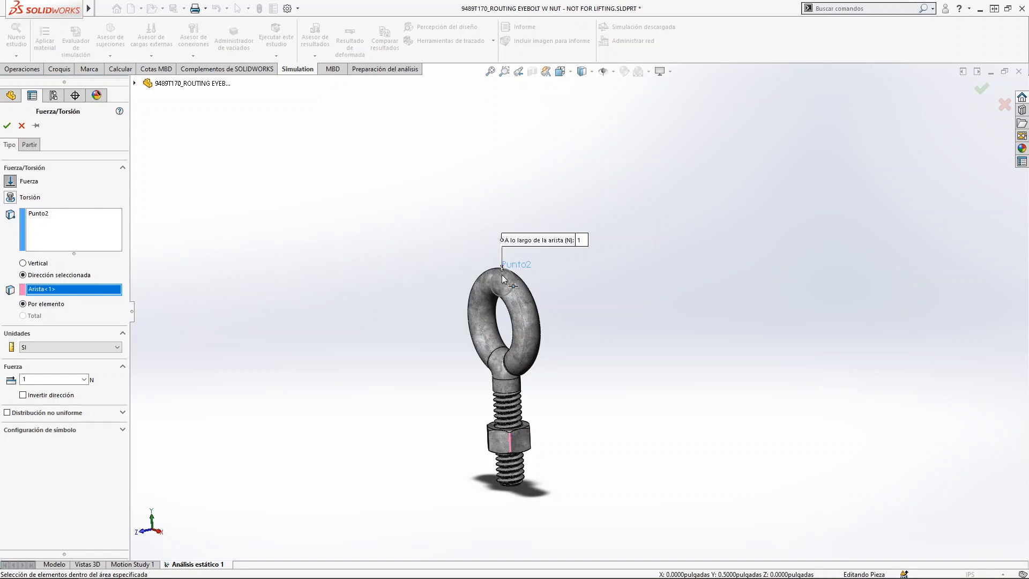
scroll(499, 276, down, 5)
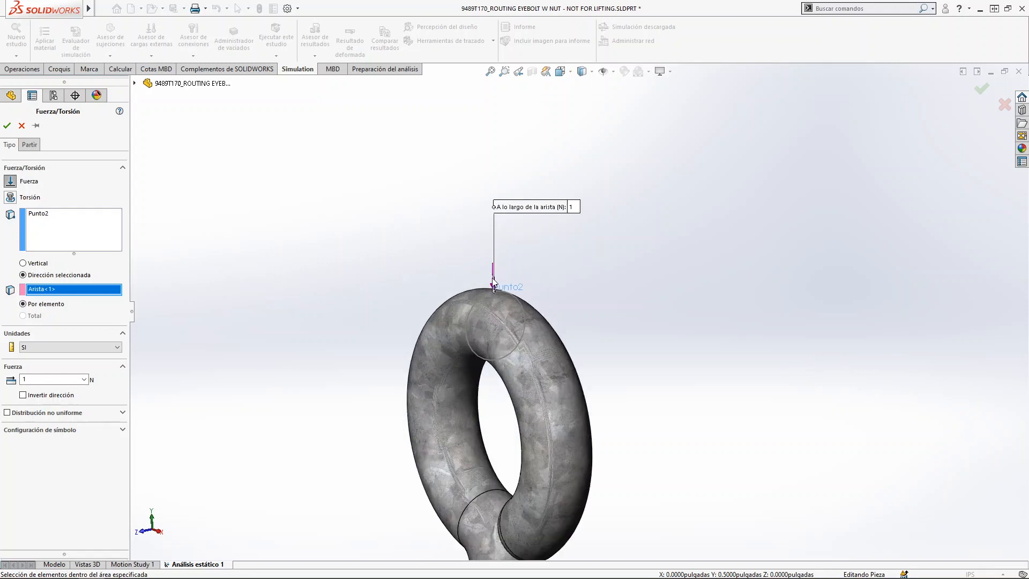
scroll(491, 320, up, 5)
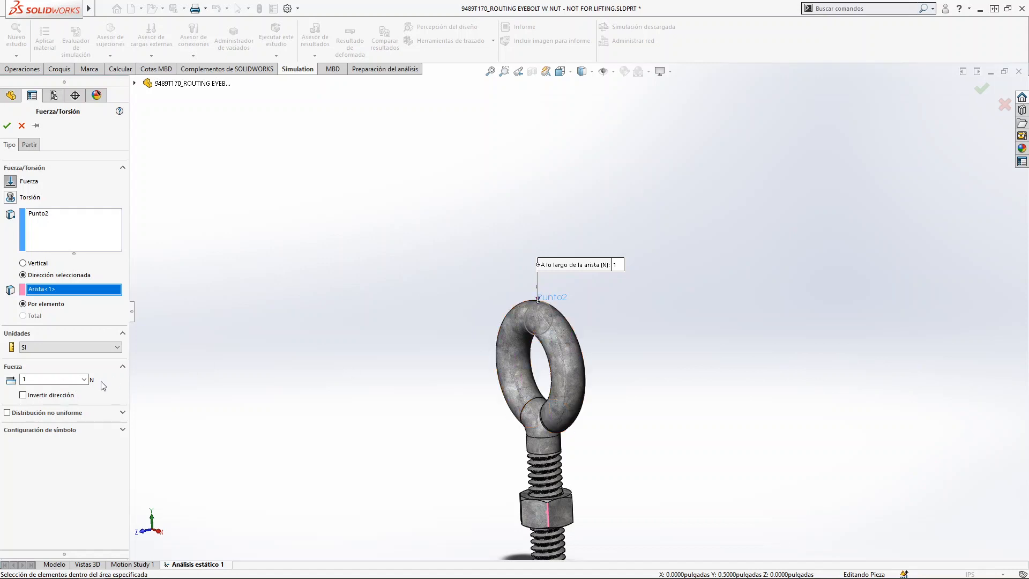
Reverse the force direction (Invertir dirección), set its value to 2000 N and accept the load.
click(23, 395)
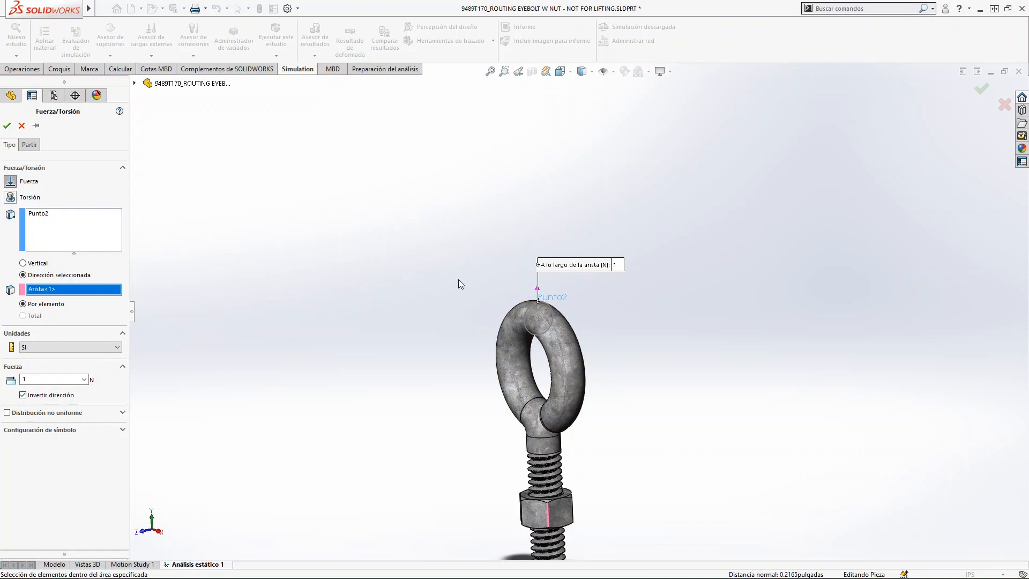
scroll(541, 298, up, 3)
scroll(541, 299, down, 5)
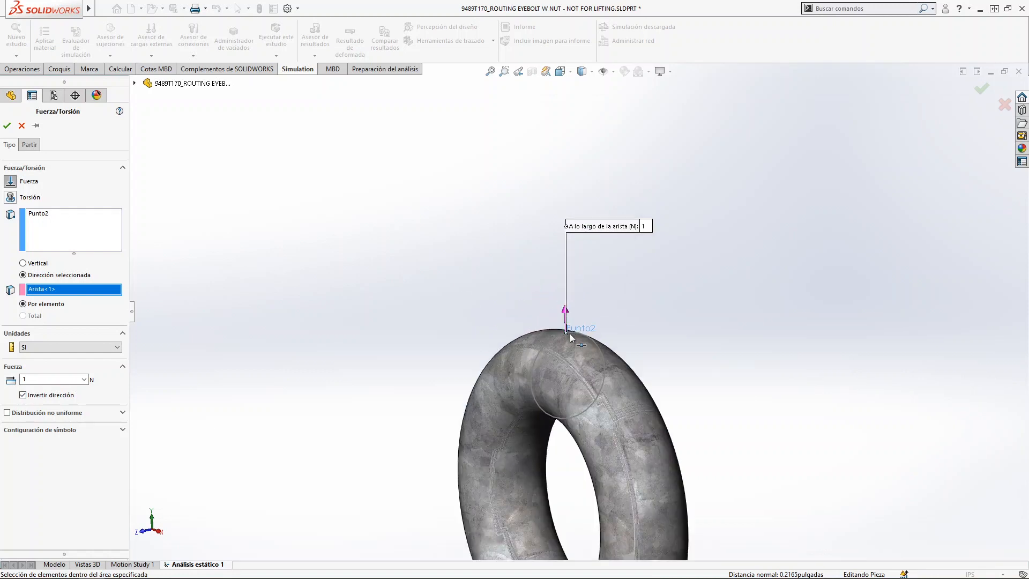
scroll(542, 322, up, 5)
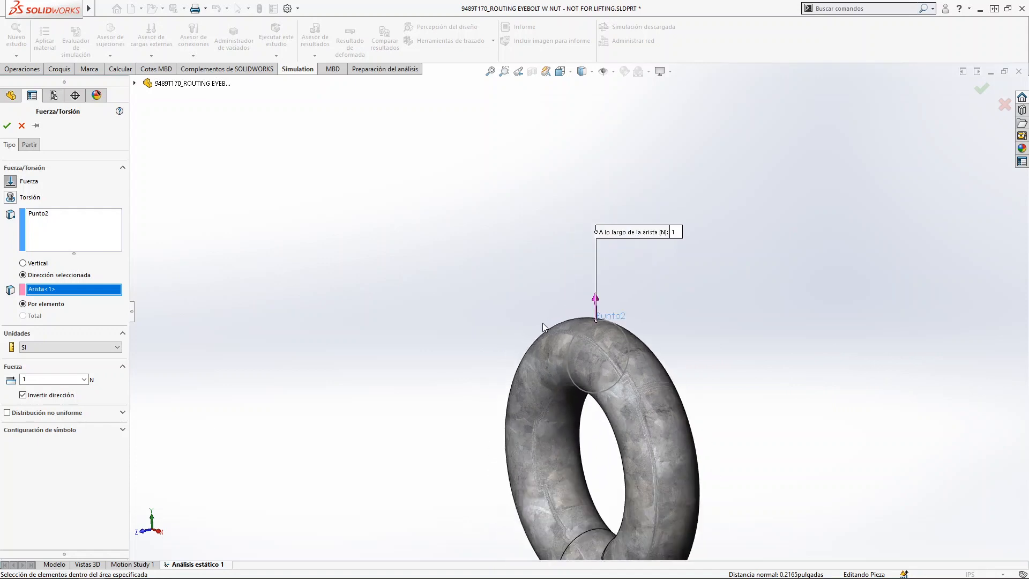
scroll(543, 358, up, 2)
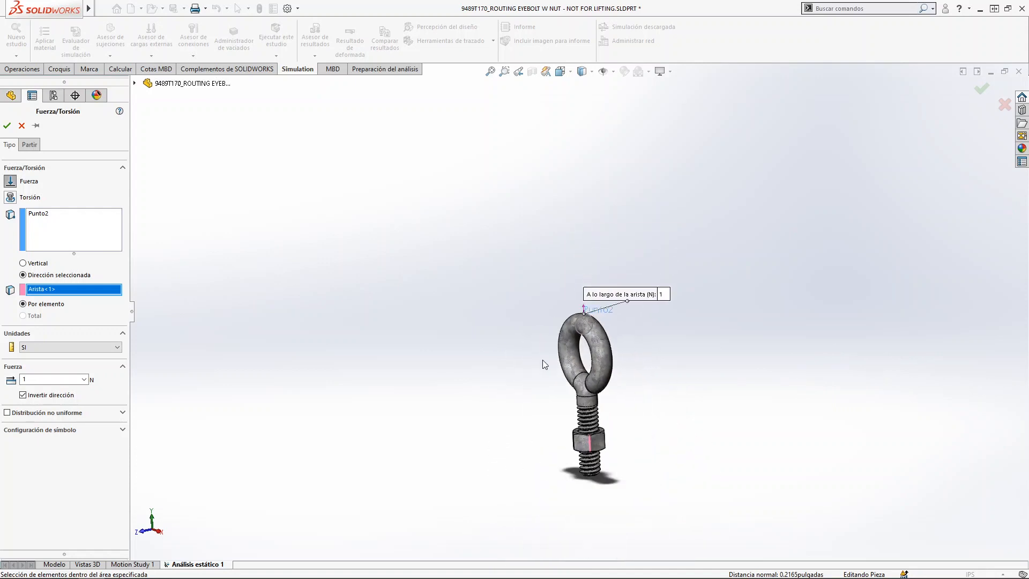
double_click(24, 378)
text(2000)
click(7, 126)
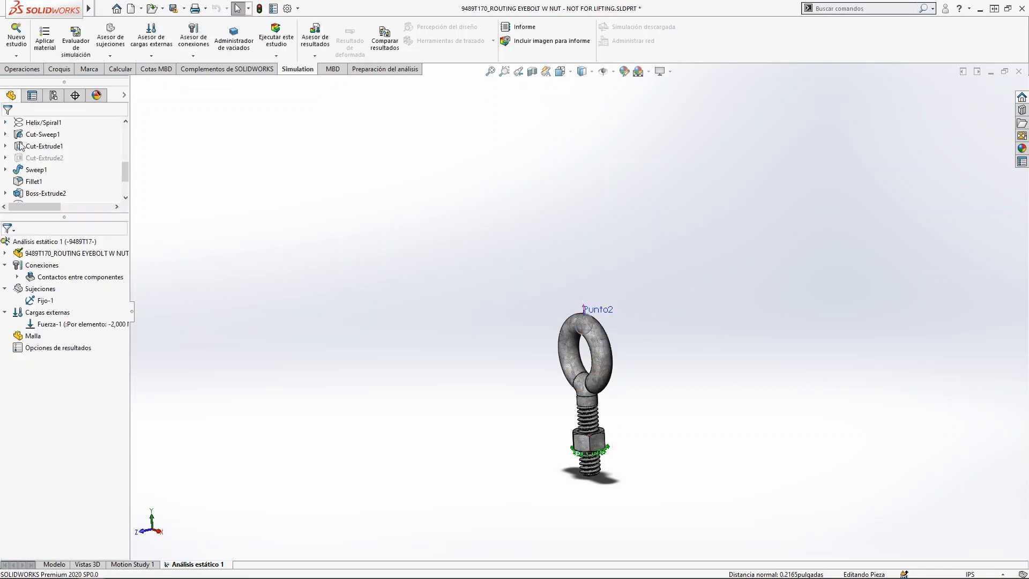
Review the mesh advisor's guidance on changing the mesh configuration, and close the advisor.
scroll(602, 343, up, 3)
scroll(598, 387, down, 3)
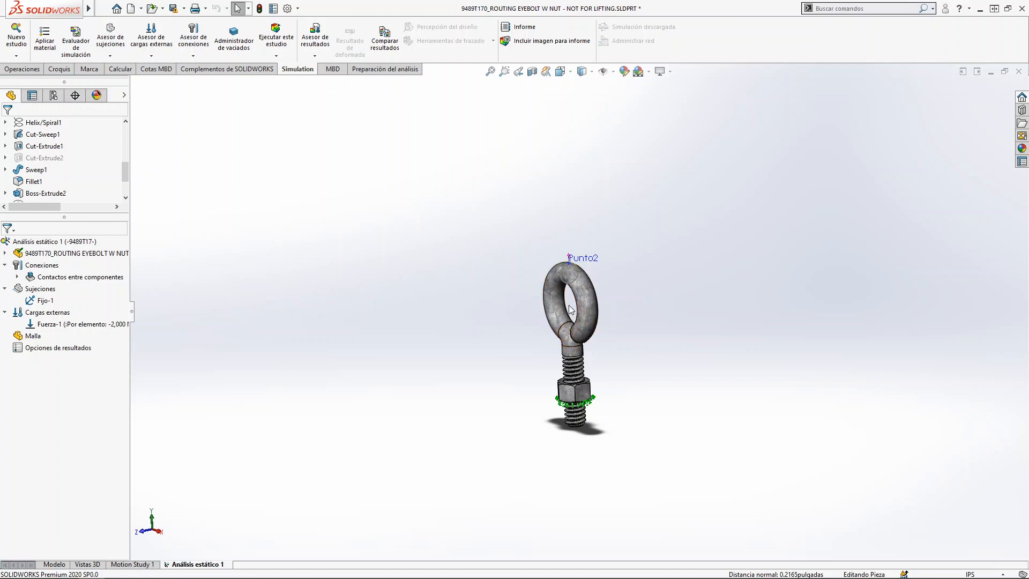
scroll(572, 313, down, 3)
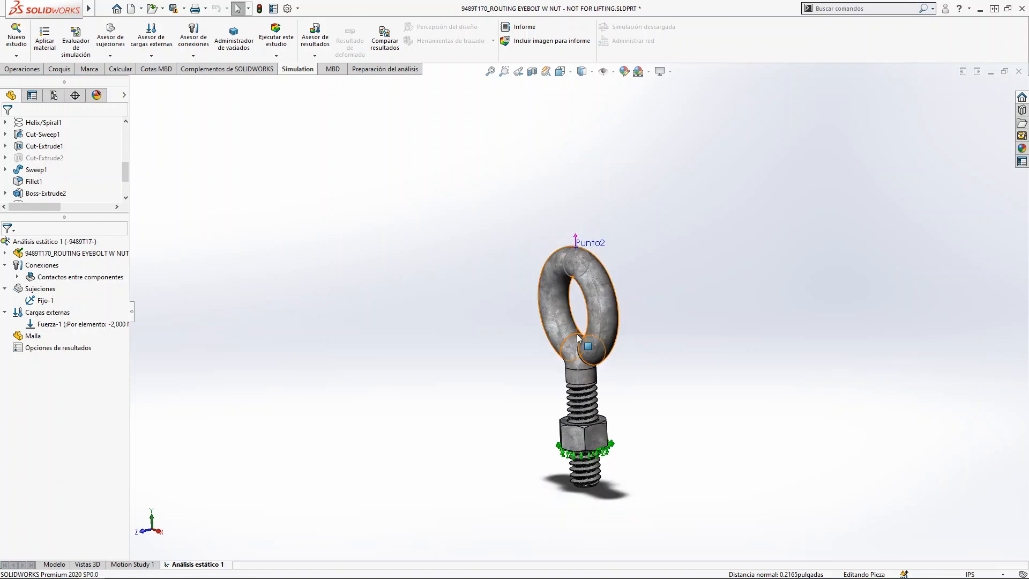
right_click(29, 339)
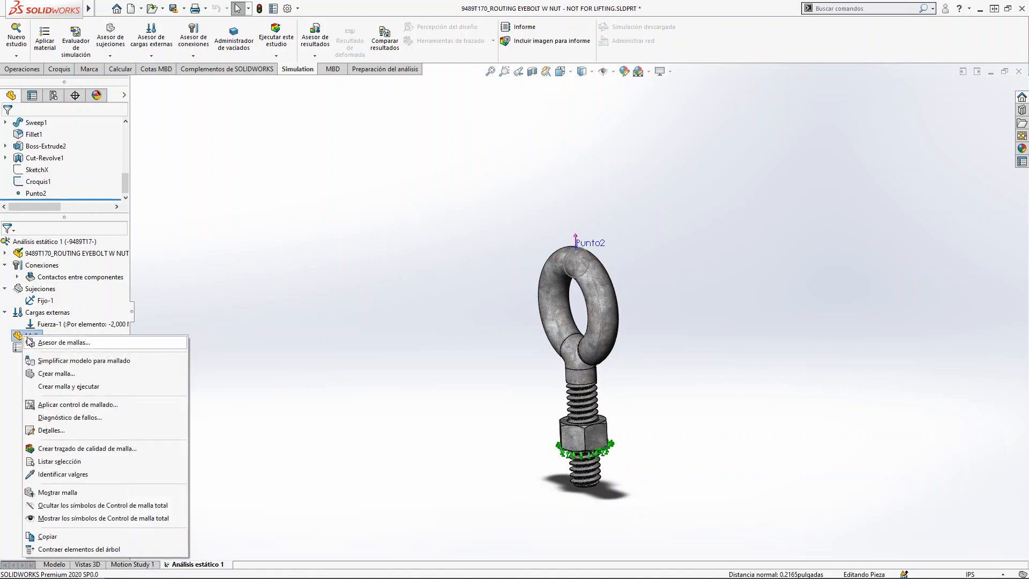
click(45, 346)
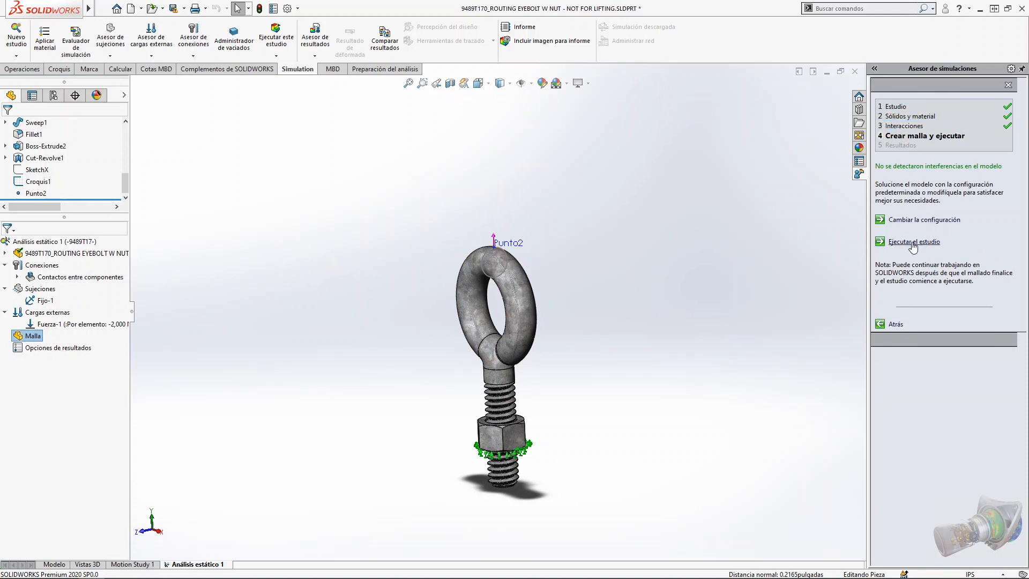
click(911, 220)
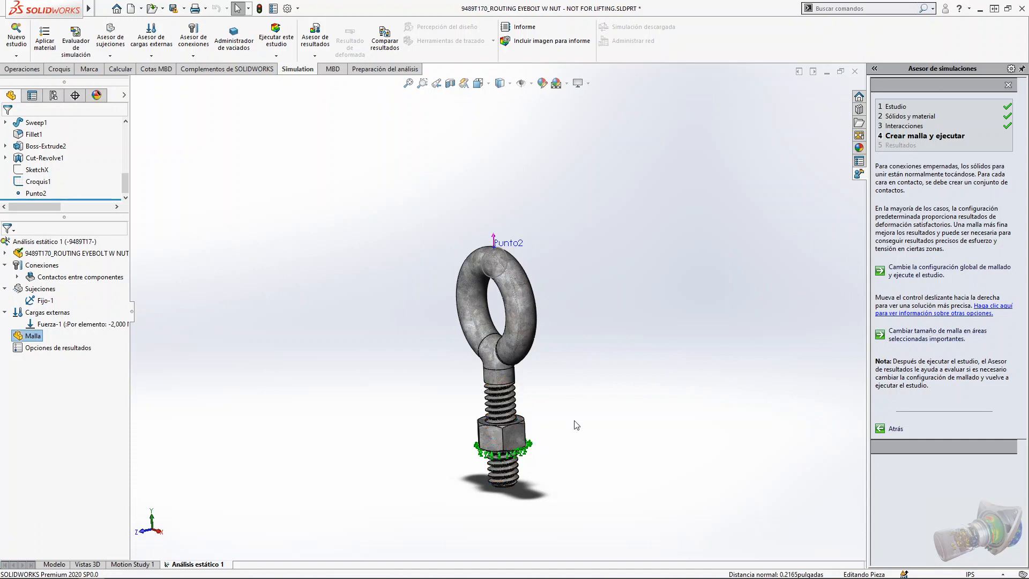
click(1008, 86)
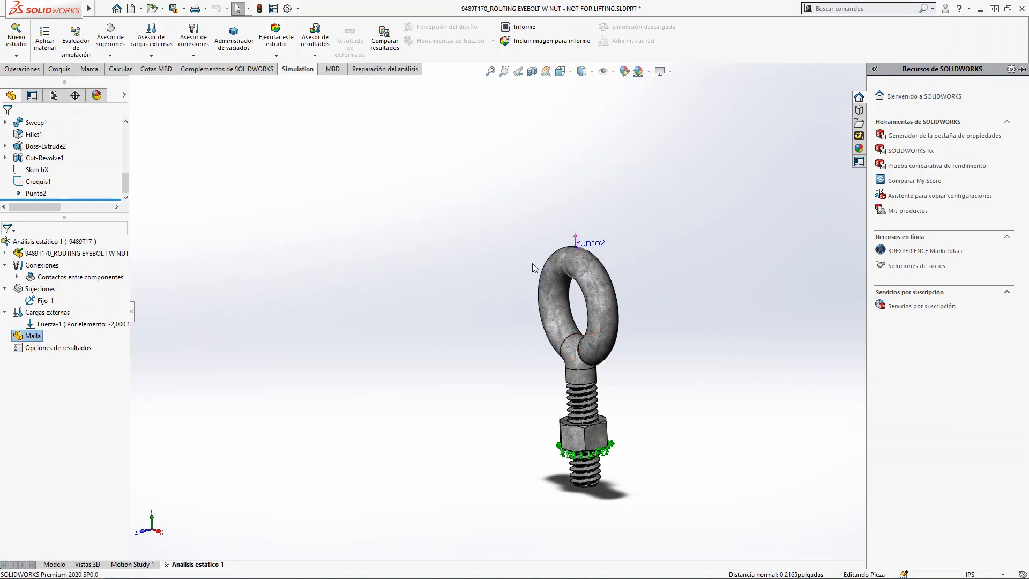
Create the mesh with the default settings and run the static study of the eyebolt.
right_click(33, 334)
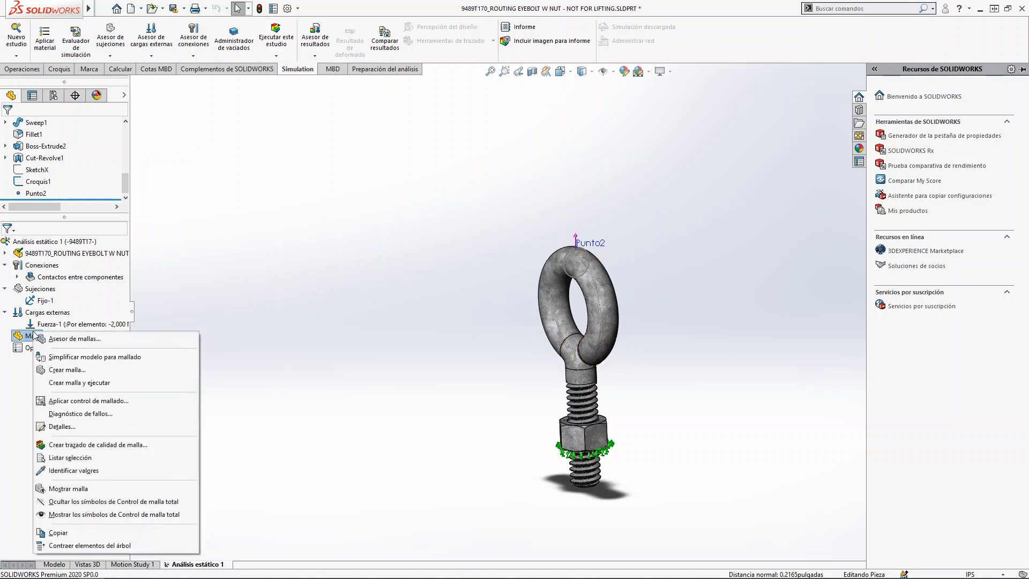
click(92, 384)
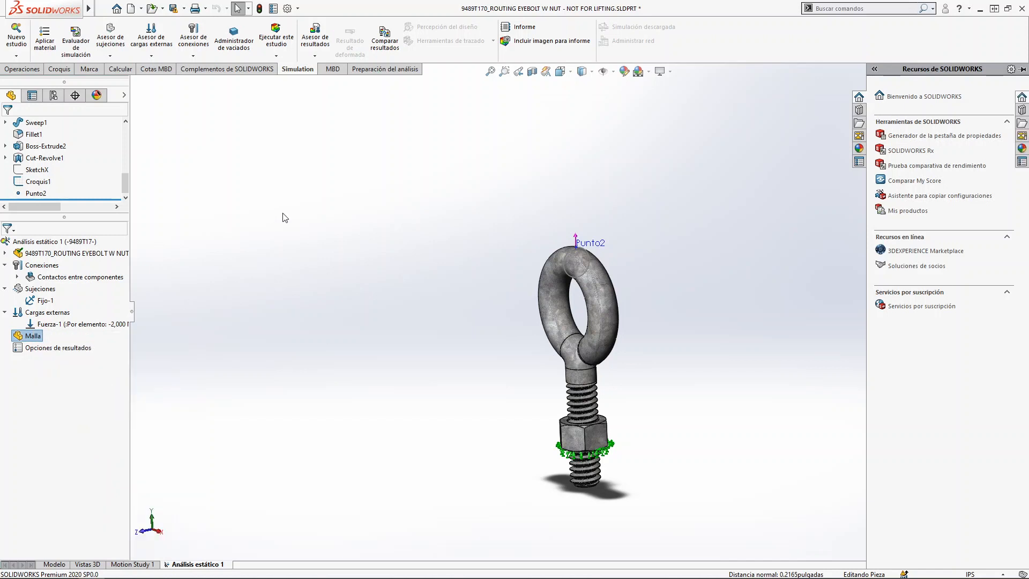
click(277, 55)
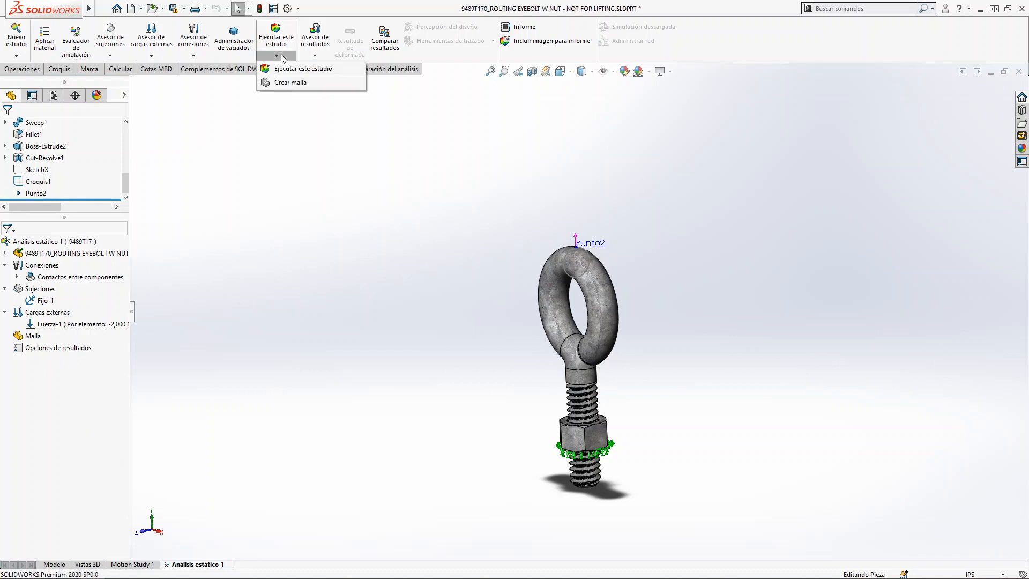
click(280, 31)
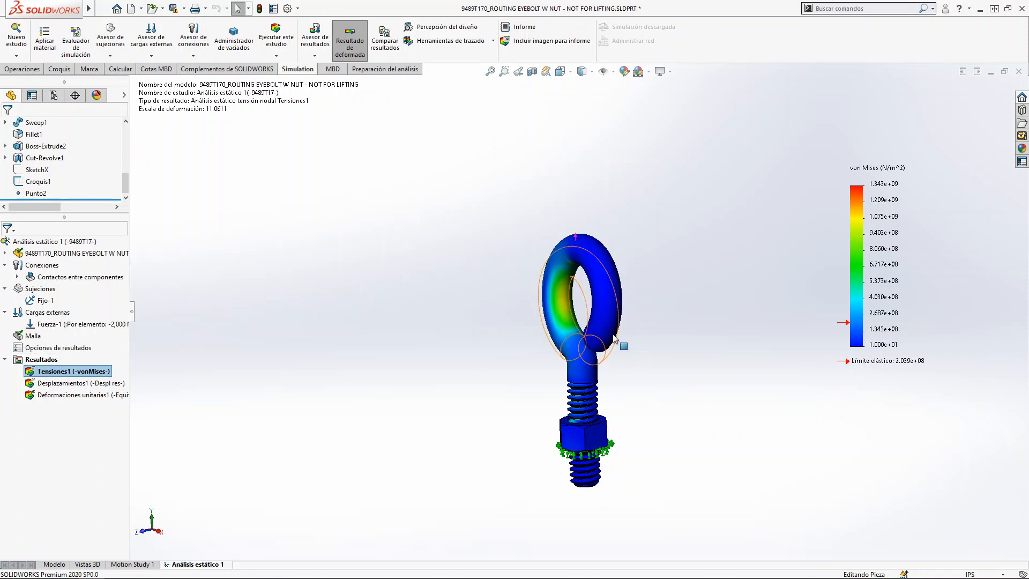
Look over the displacement and unit strain plots listed in the study results.
click(84, 384)
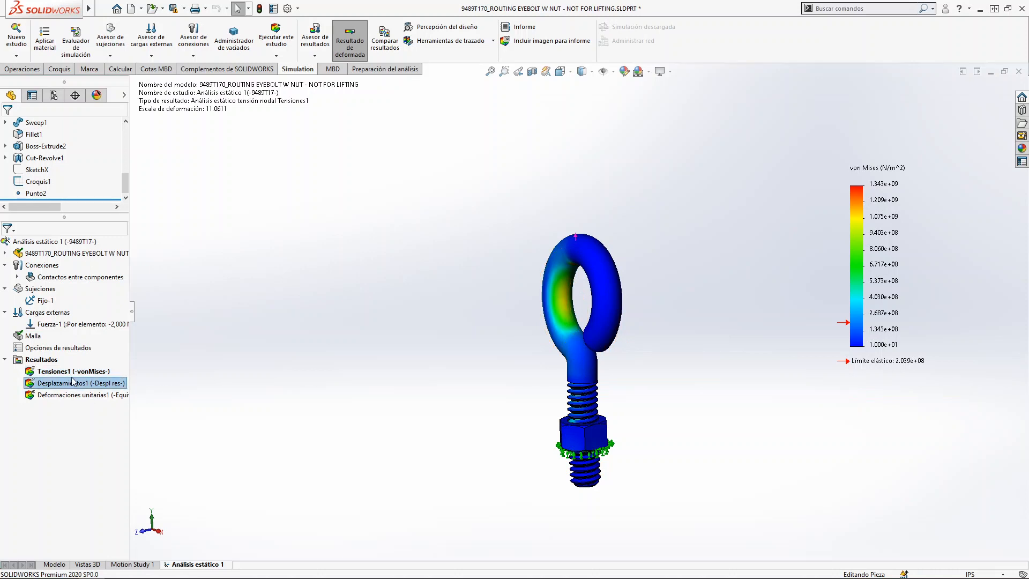
click(71, 398)
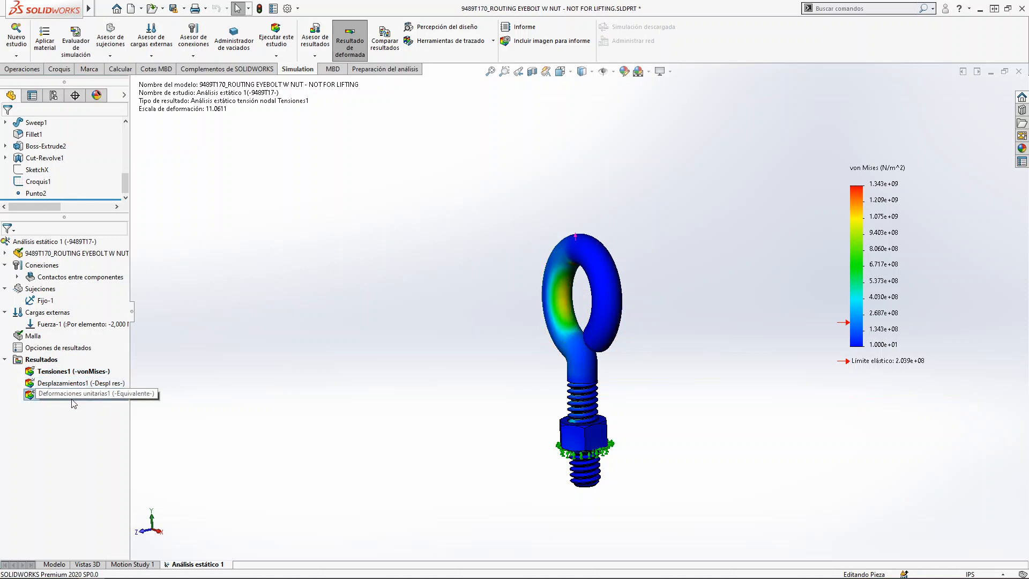
click(43, 359)
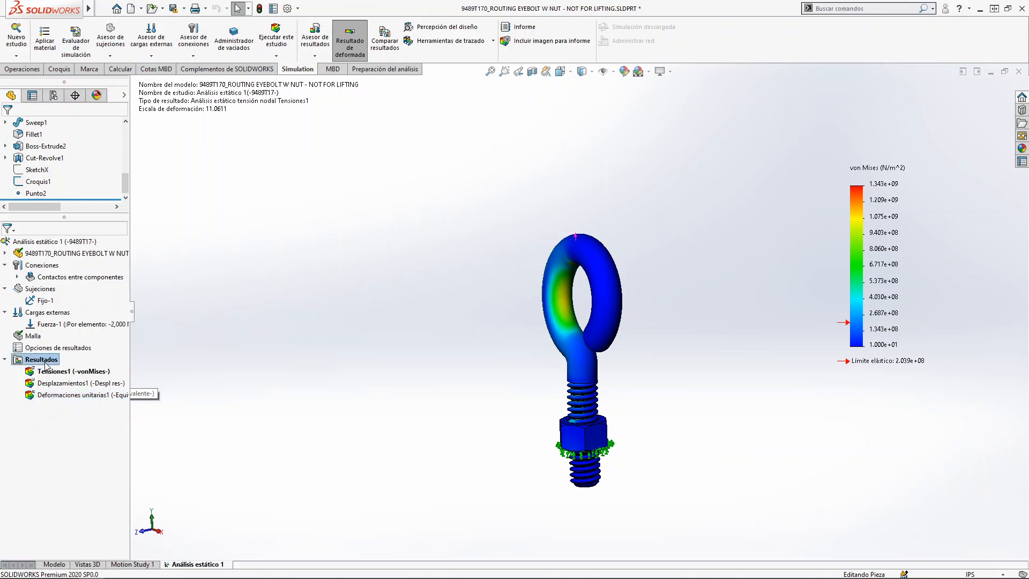
Define a factor of safety plot for all bodies with the Automático criterion and an upper limit of 20.
scroll(360, 196, up, 3)
scroll(373, 181, down, 2)
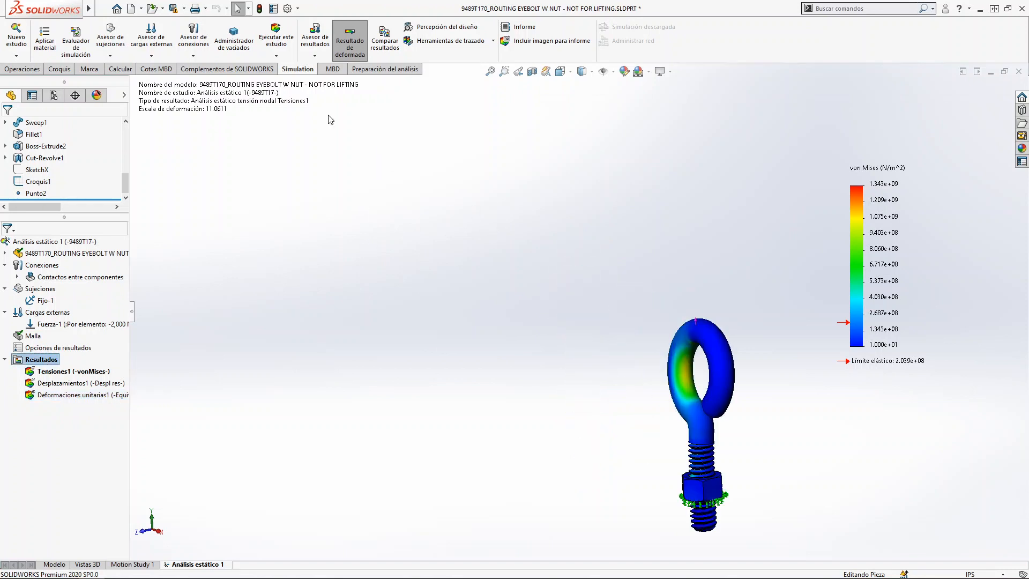
scroll(552, 384, up, 1)
right_click(40, 359)
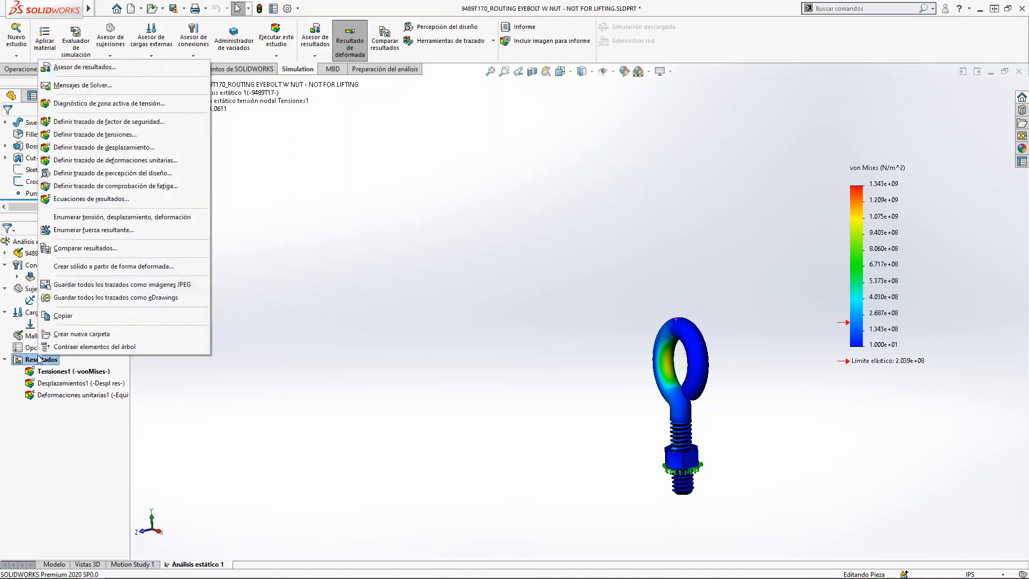
click(151, 124)
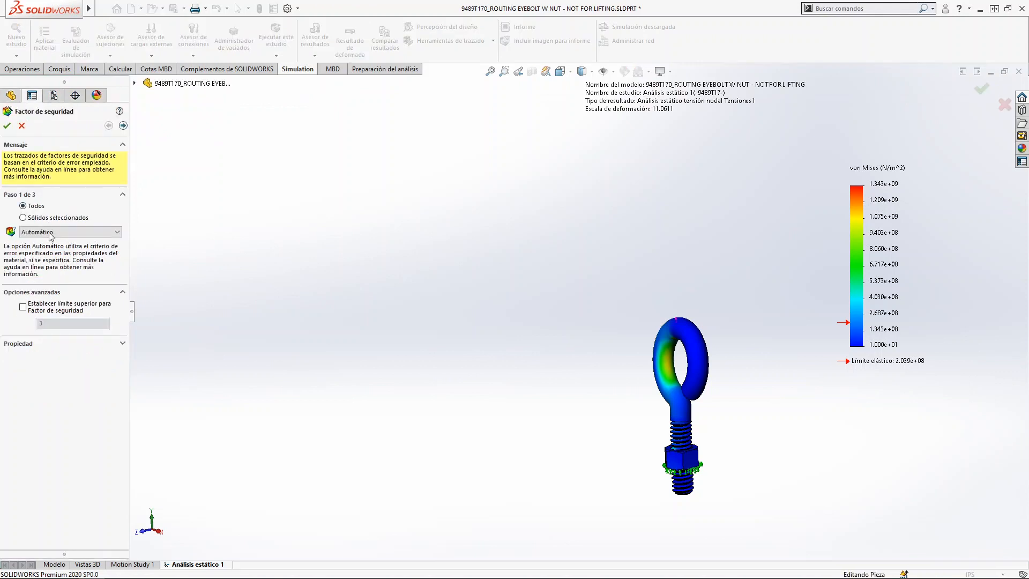
click(24, 308)
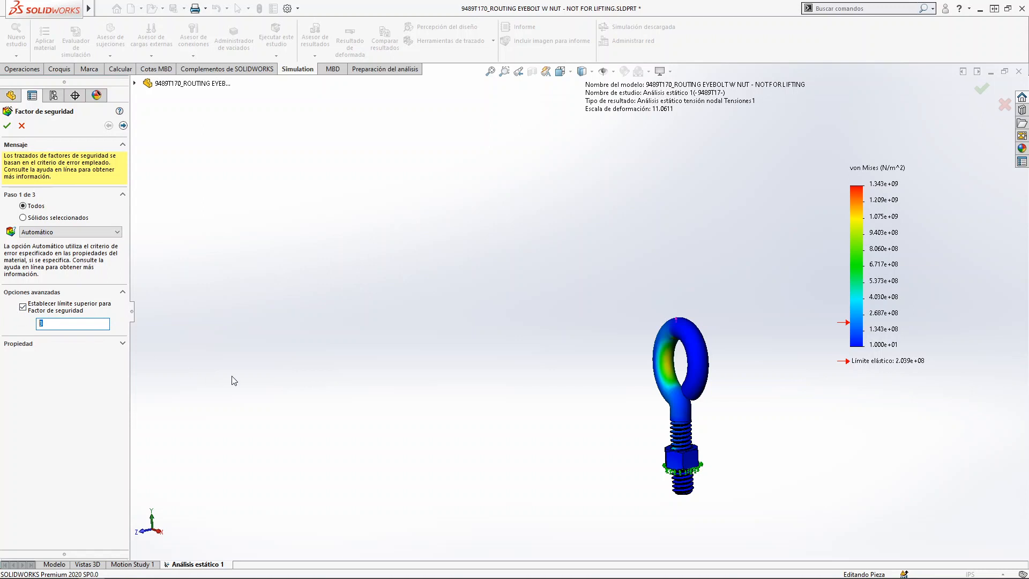
text(20)
click(5, 129)
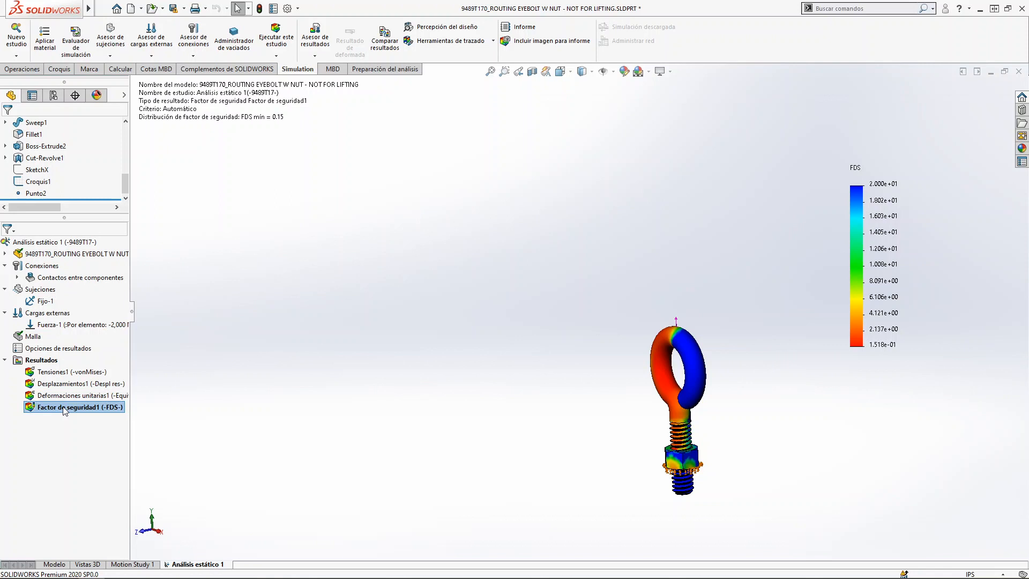
Review the stress components available in the definition of the von Mises stress plot, and close it without changes.
right_click(88, 376)
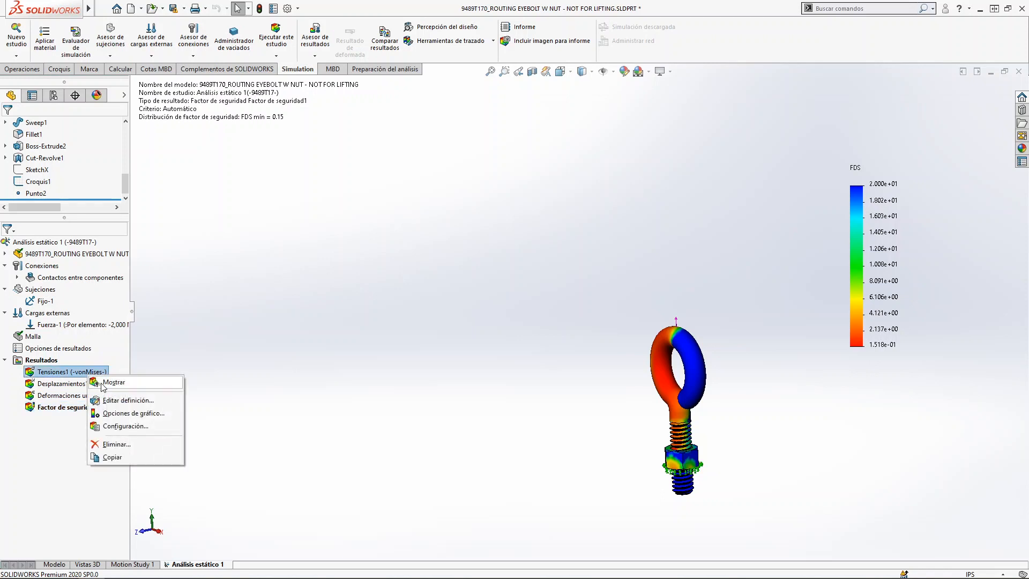
click(117, 402)
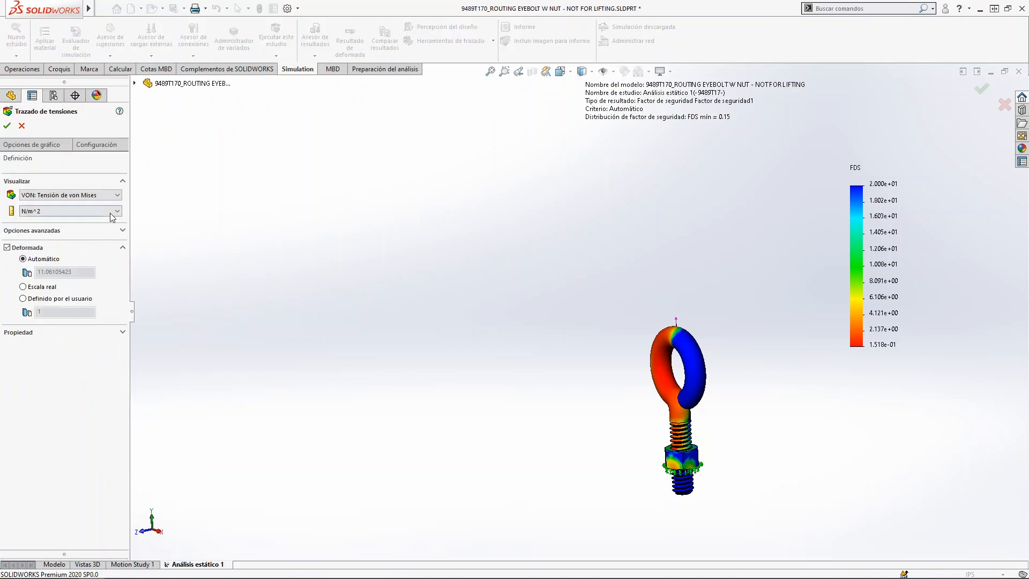
click(119, 197)
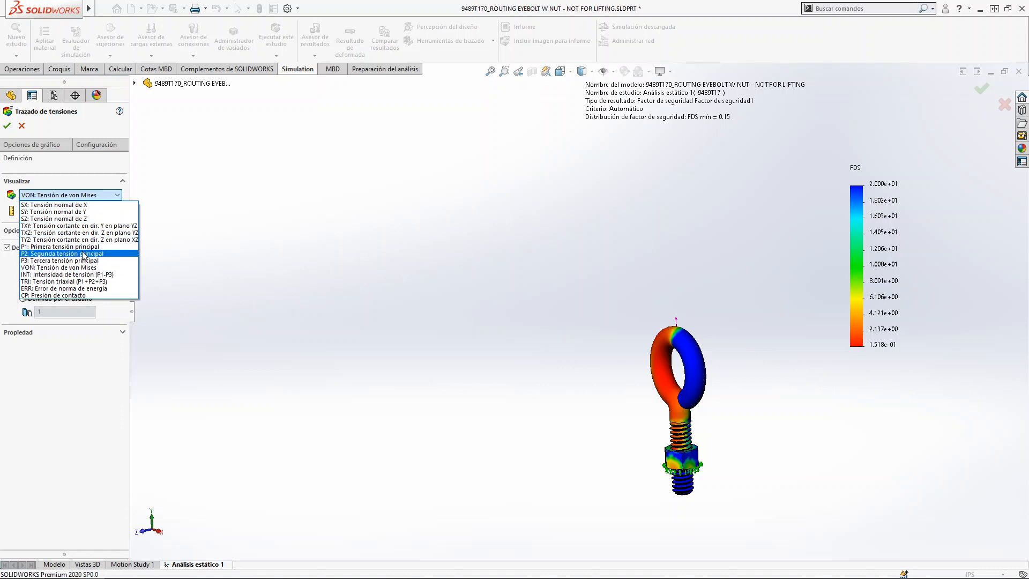
click(339, 175)
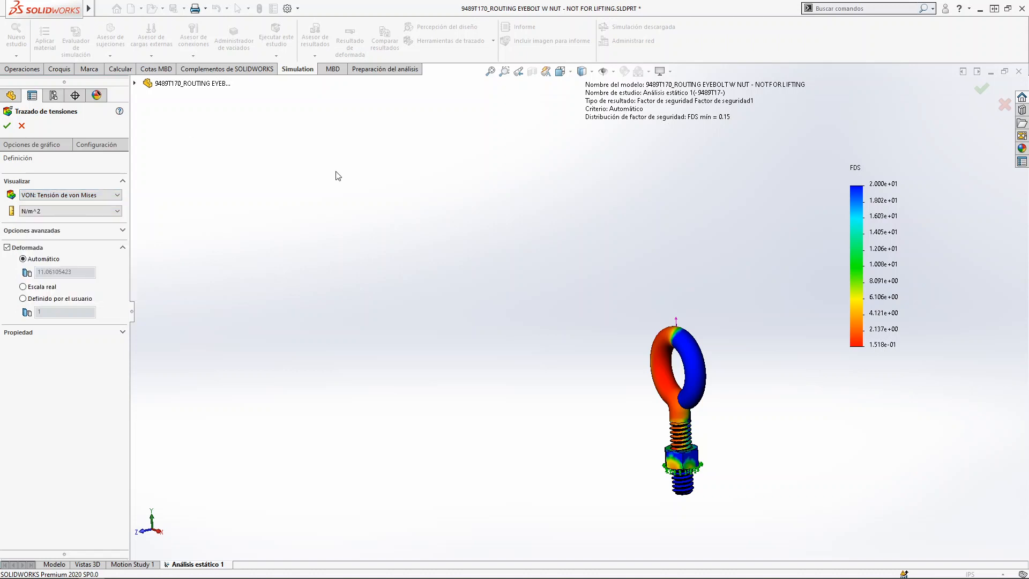
click(22, 126)
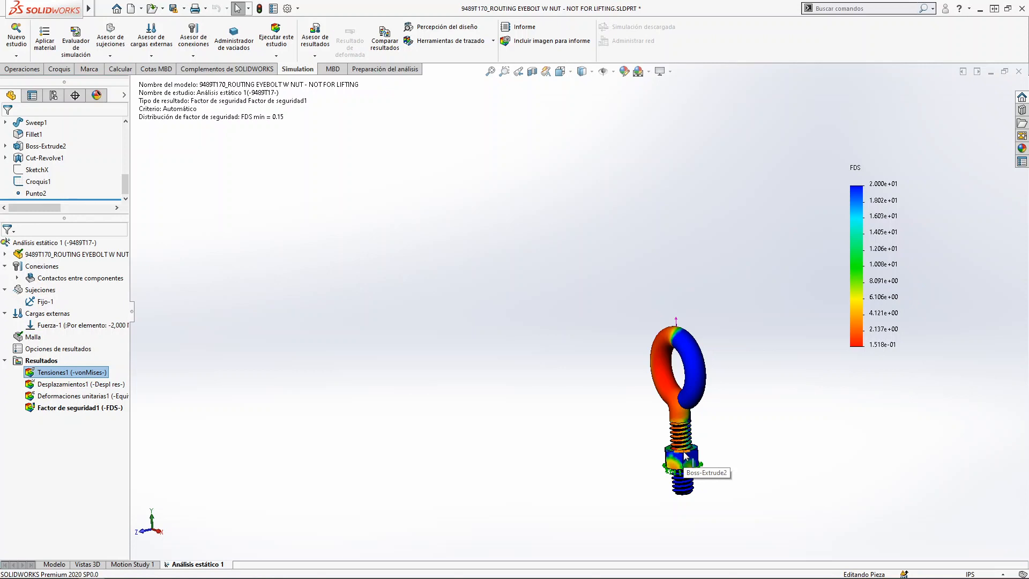
Show the displacement plot of the eyebolt and compare its undeformed and deformed shapes.
key(z)
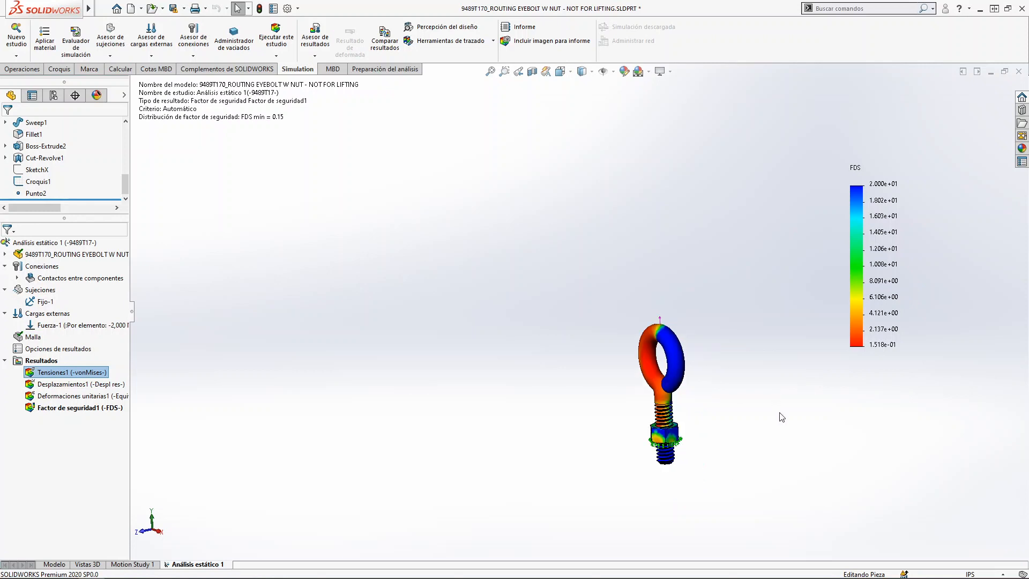
key(f)
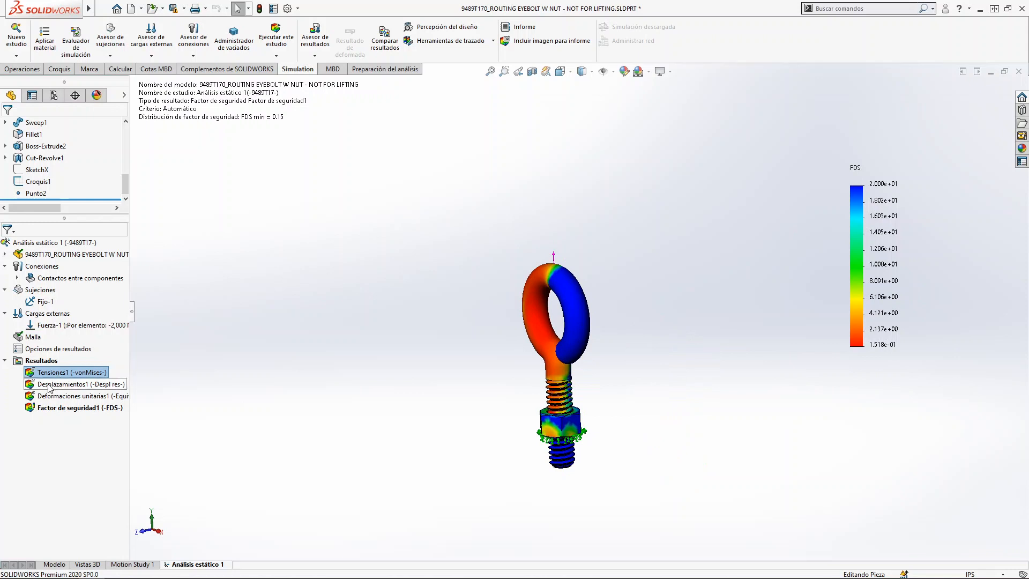
click(48, 386)
right_click(49, 386)
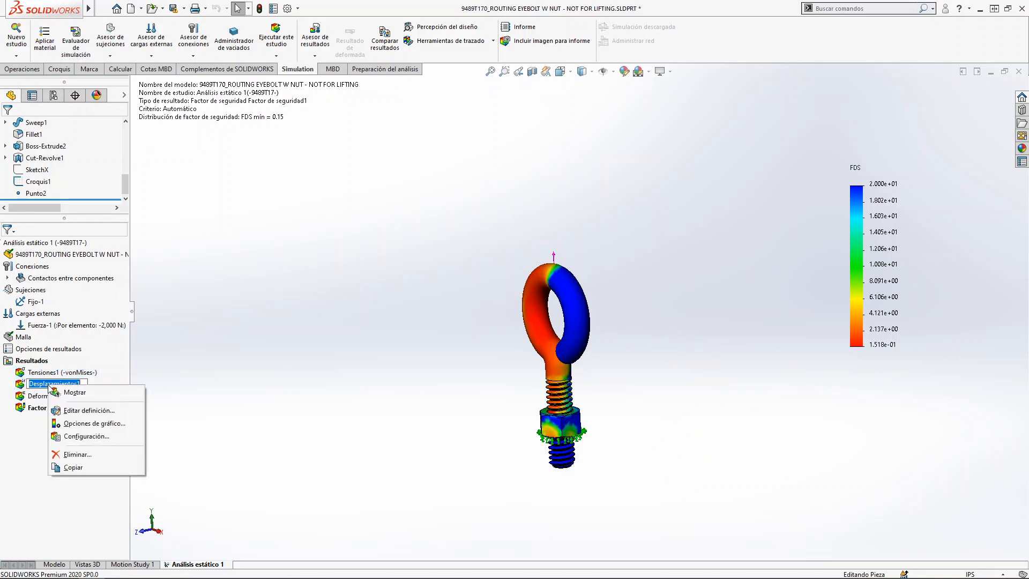
click(75, 396)
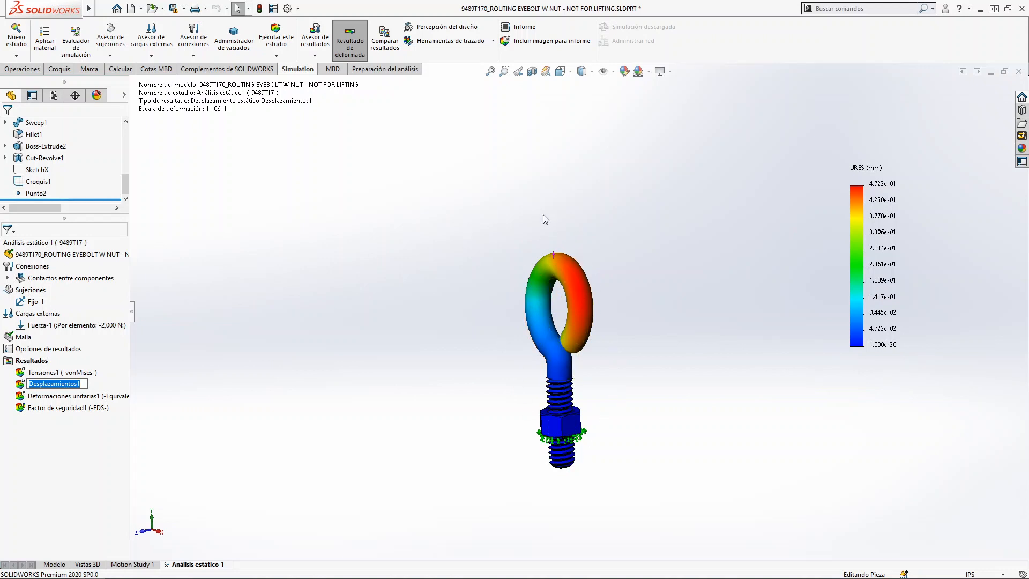
click(349, 36)
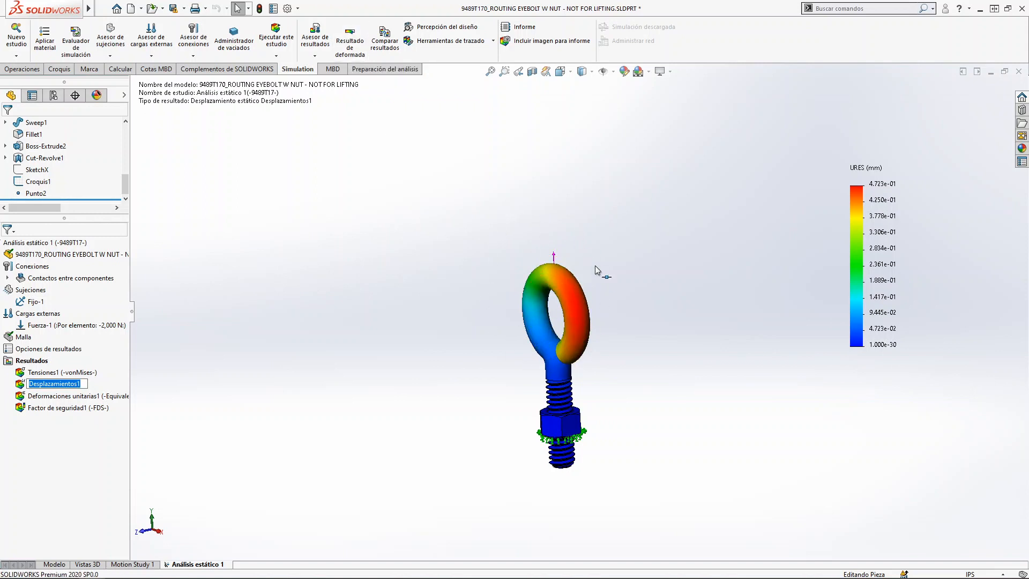
click(349, 39)
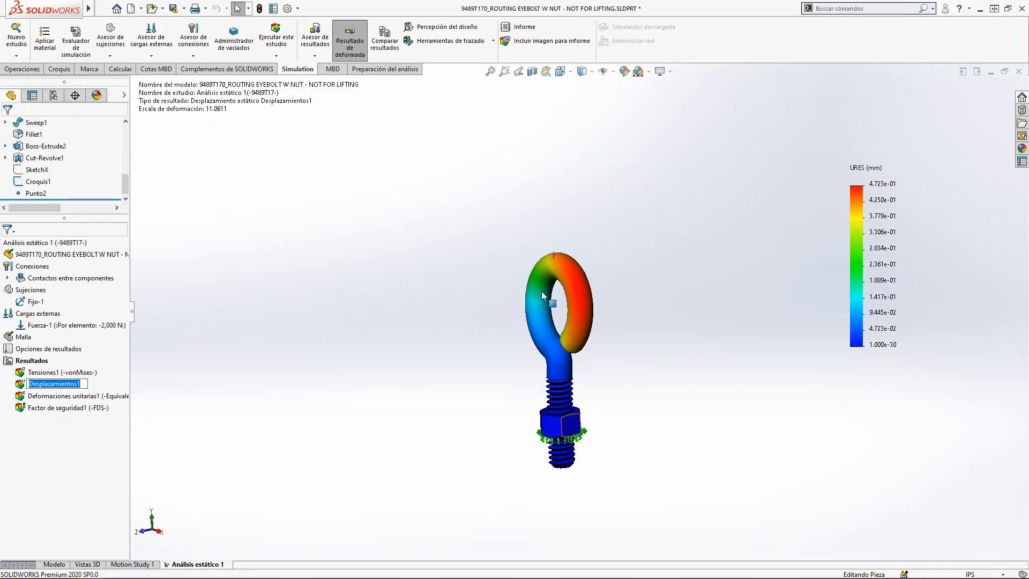
click(503, 336)
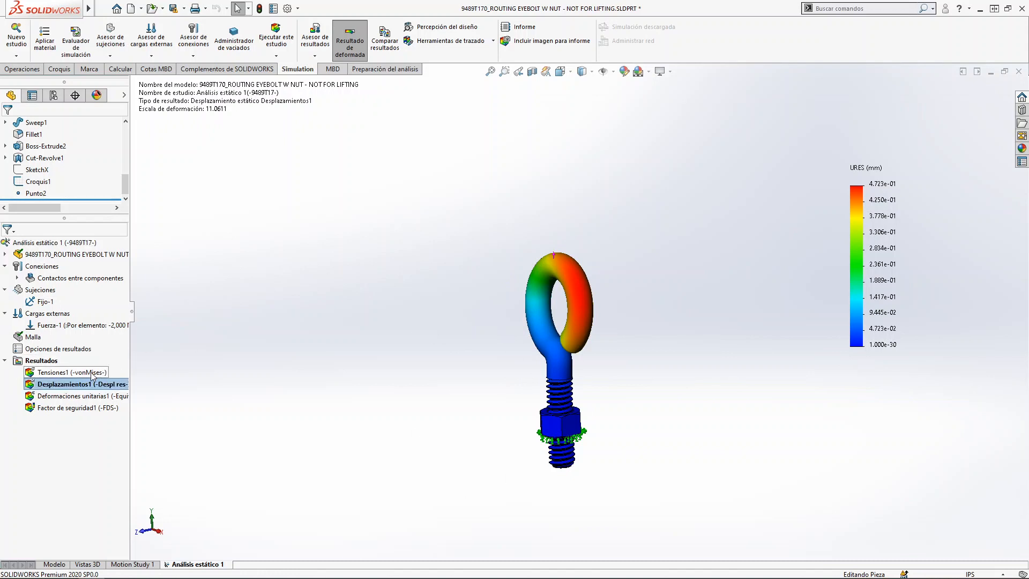
Show the von Mises stress plot (Tensiones1) on the undeformed shape of the eyebolt.
right_click(91, 372)
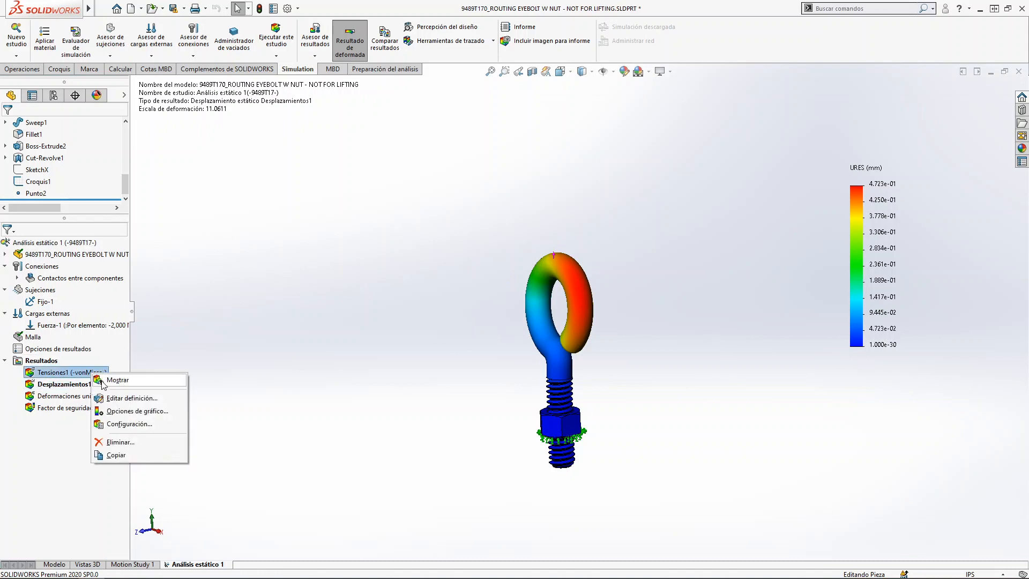
click(115, 380)
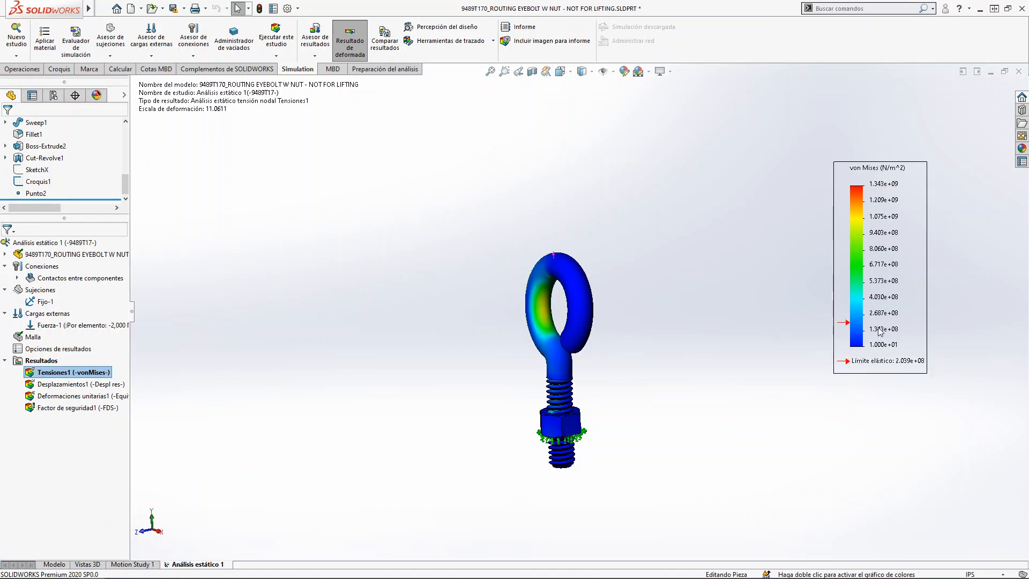
click(358, 41)
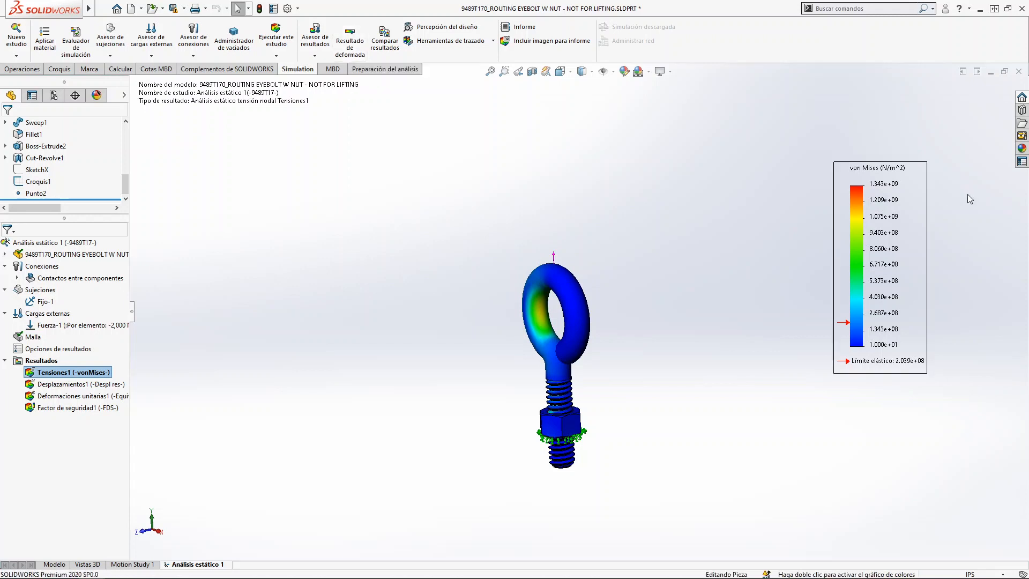
Examine the von Mises stress distribution around the eye and shank up close.
scroll(864, 370, up, 2)
scroll(868, 385, down, 2)
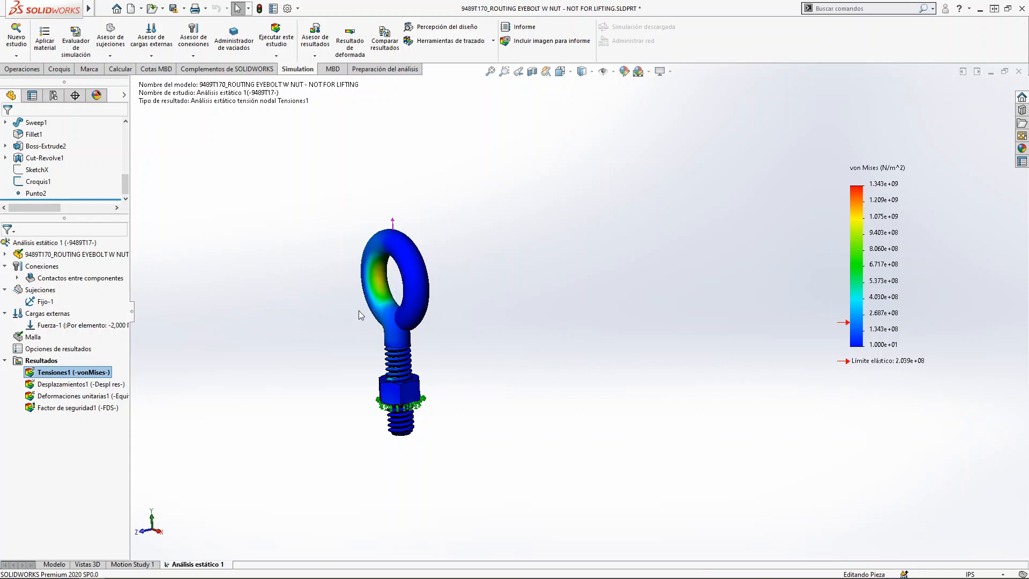
scroll(372, 289, up, 1)
ctrl+middle_drag(372, 288, 437, 296)
scroll(550, 320, down, 3)
scroll(549, 320, down, 3)
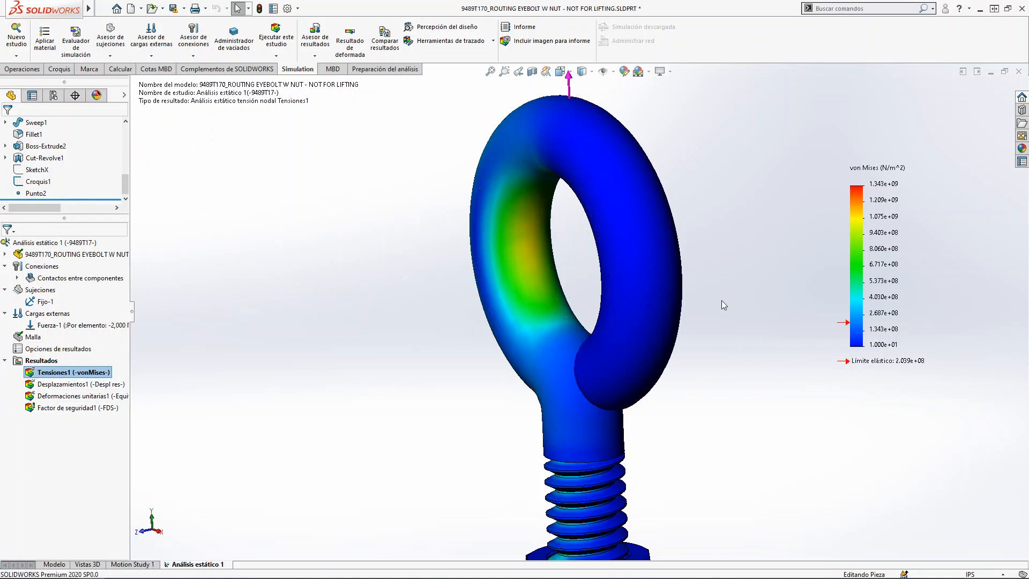
key(f)
scroll(746, 271, down, 2)
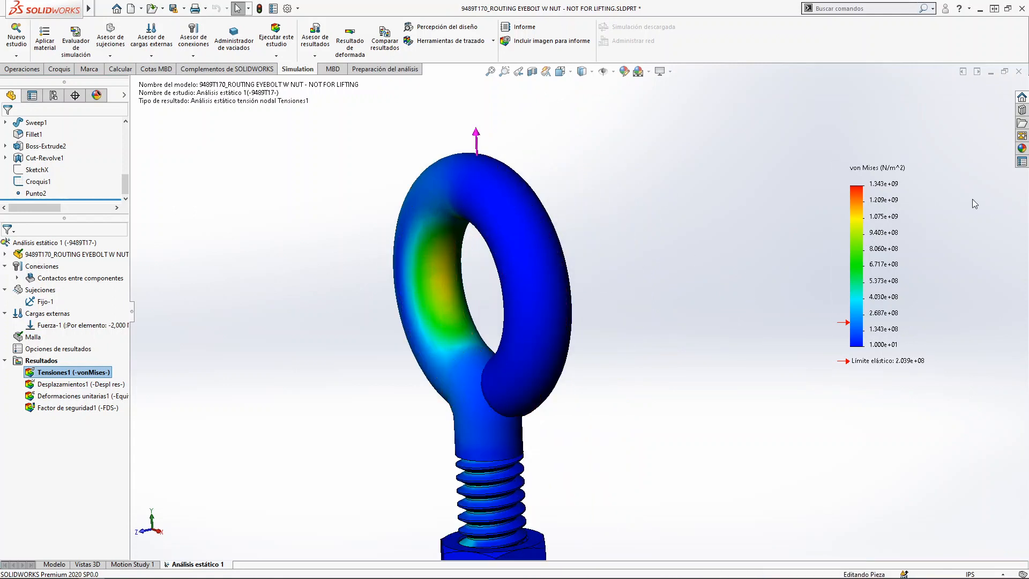
right_click(887, 245)
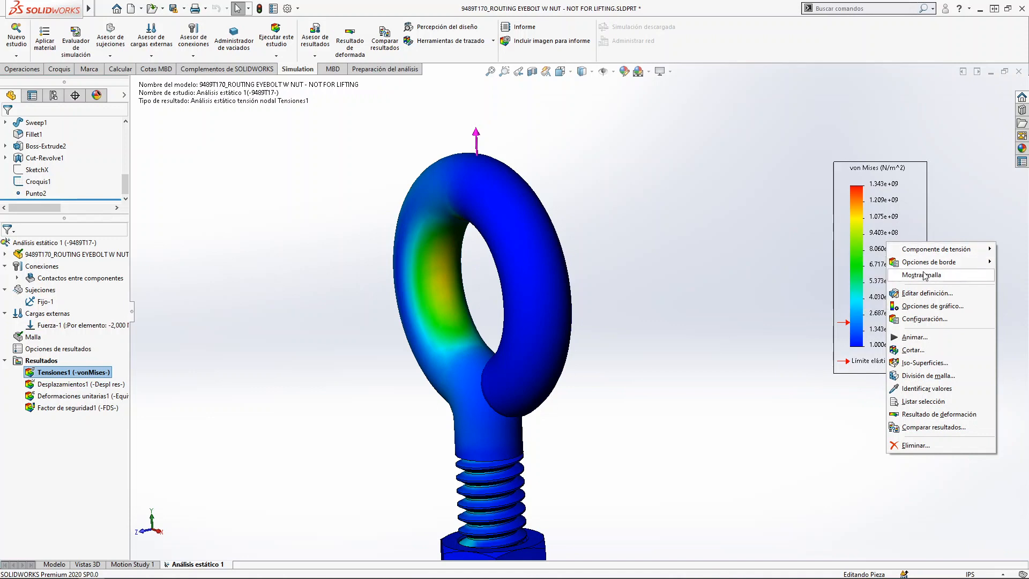
click(919, 298)
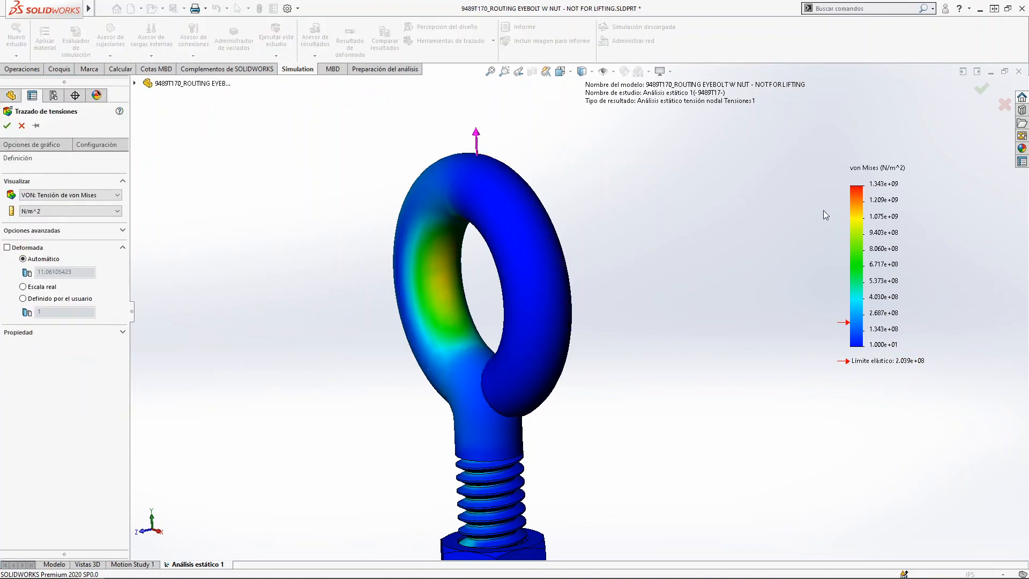
right_click(892, 263)
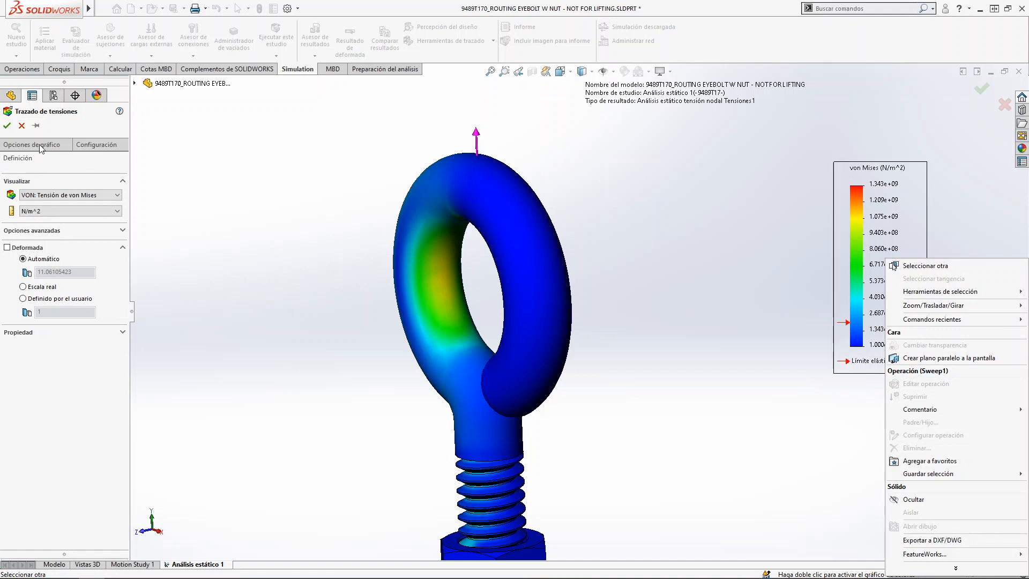
click(25, 126)
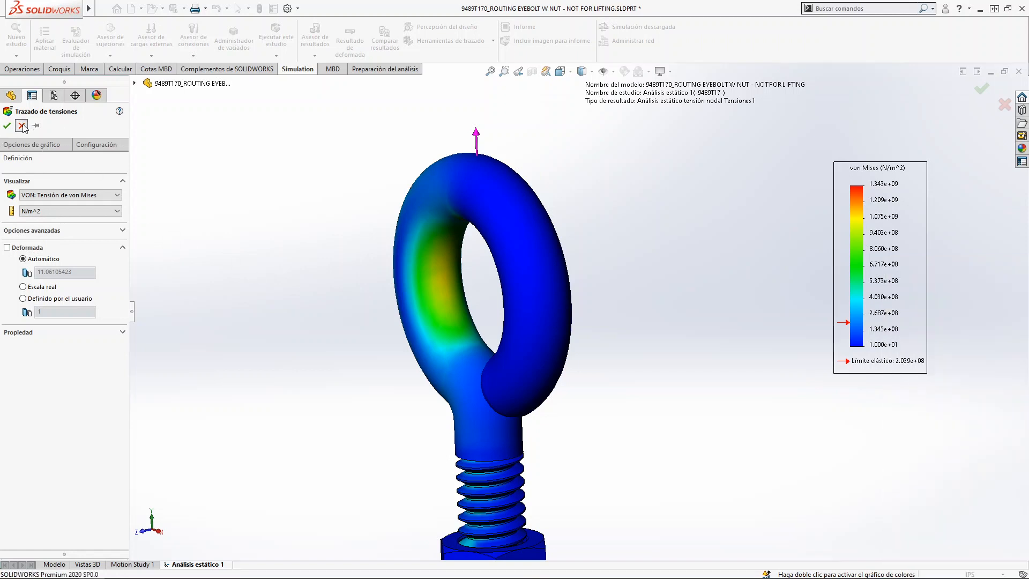
click(24, 126)
Edit the von Mises stress plot's definition to use N/mm^2 (MPa) units and accept the change.
right_click(858, 225)
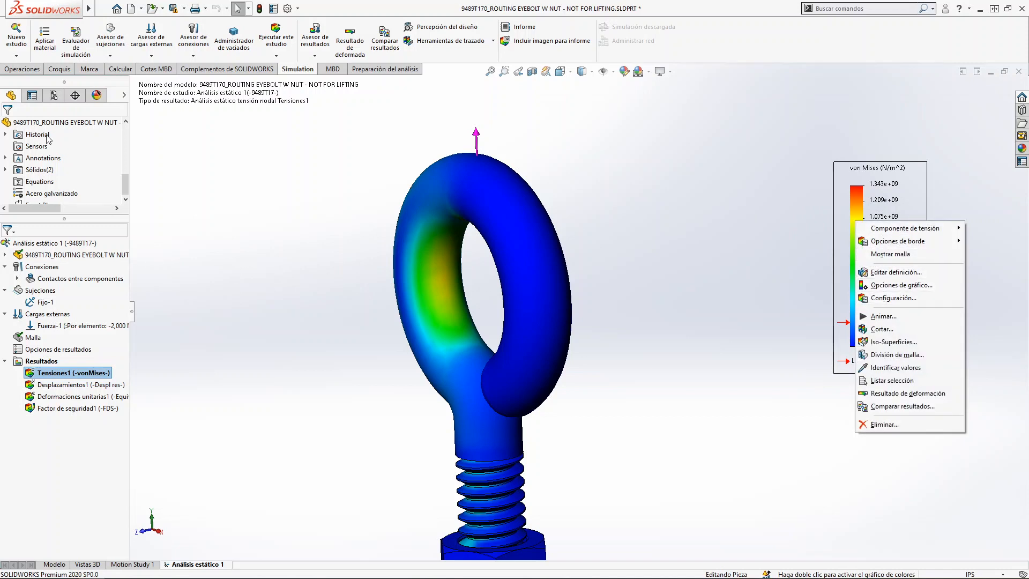
click(899, 272)
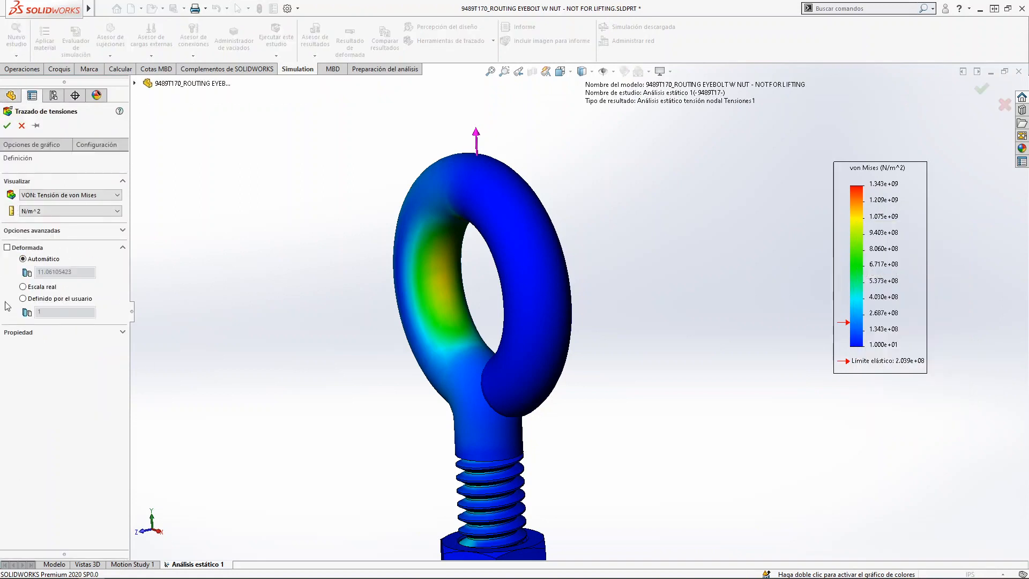
click(44, 214)
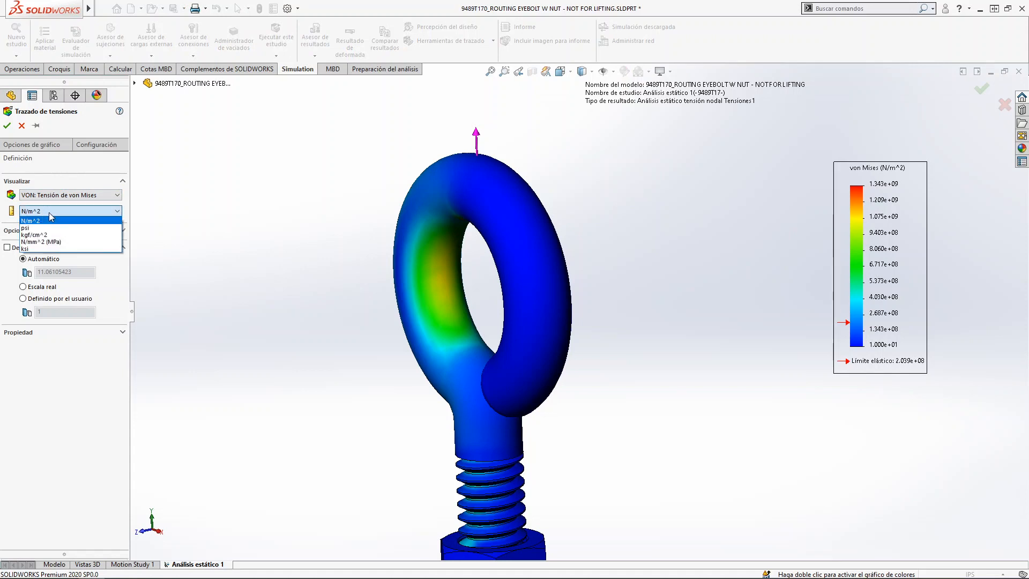
click(59, 241)
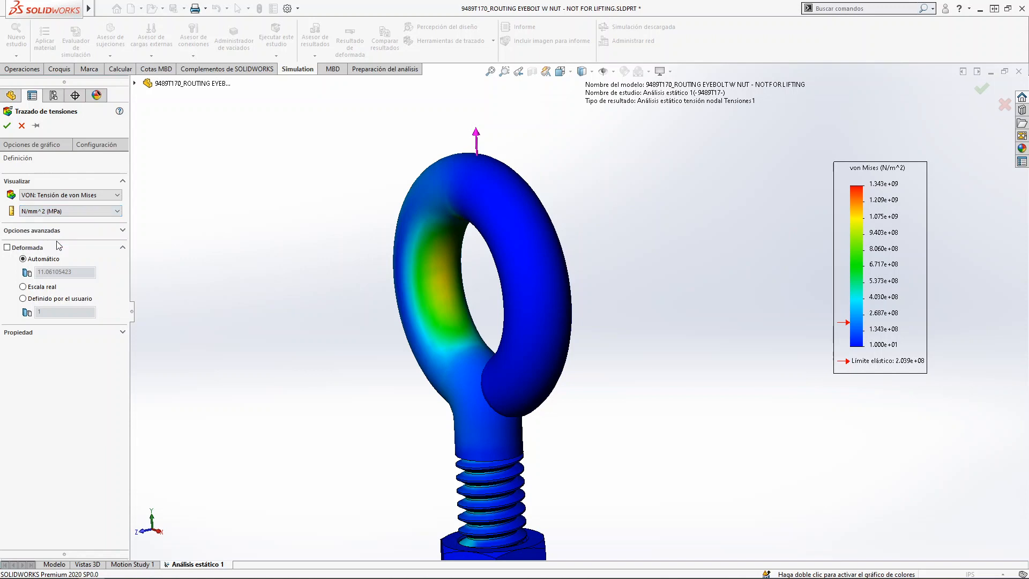
click(8, 125)
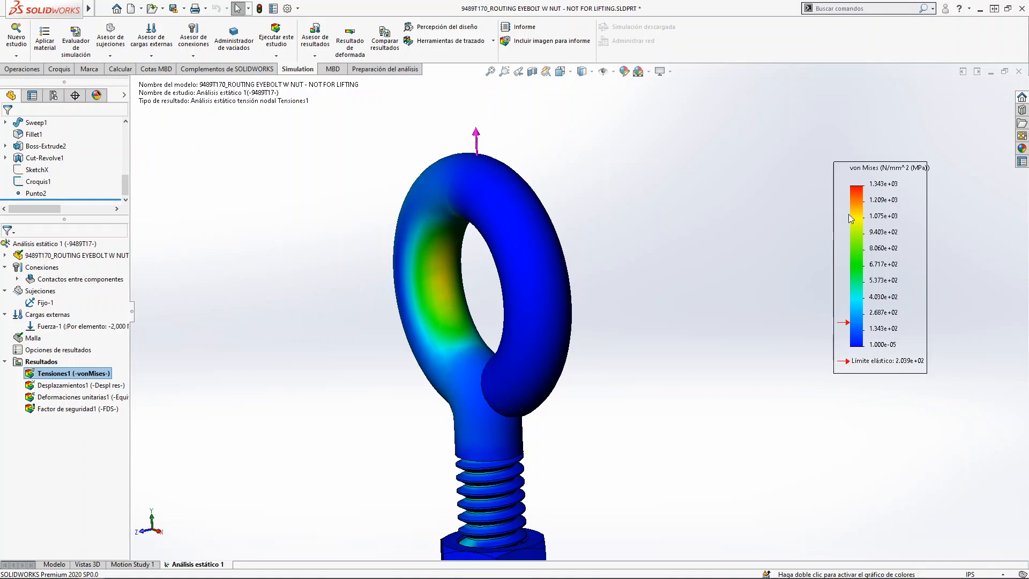
Open the von Mises stress plot's definition and review its chart options, including the color options.
middle_drag(552, 300, 487, 314)
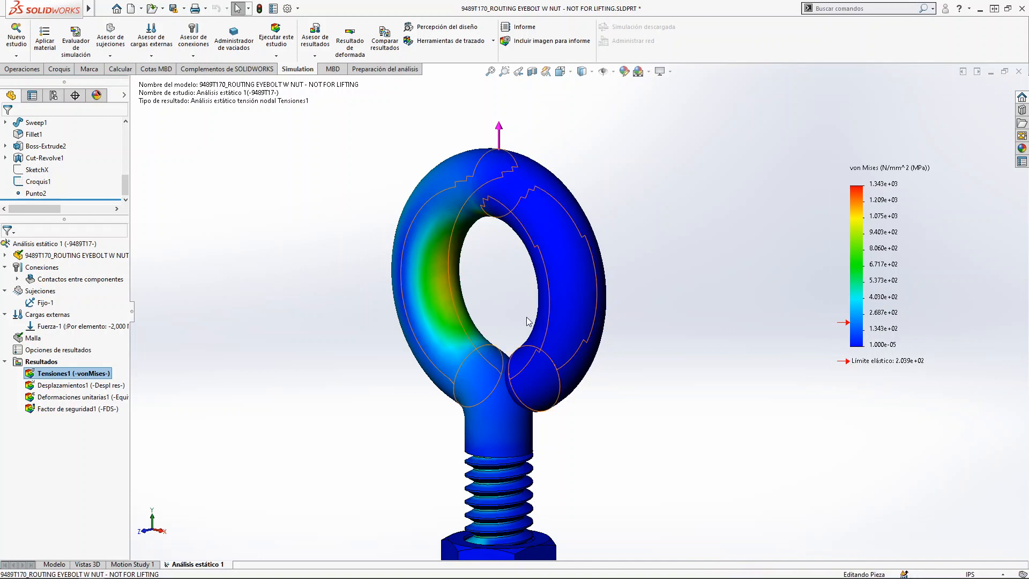
middle_drag(581, 303, 604, 275)
scroll(602, 271, down, 3)
right_click(865, 245)
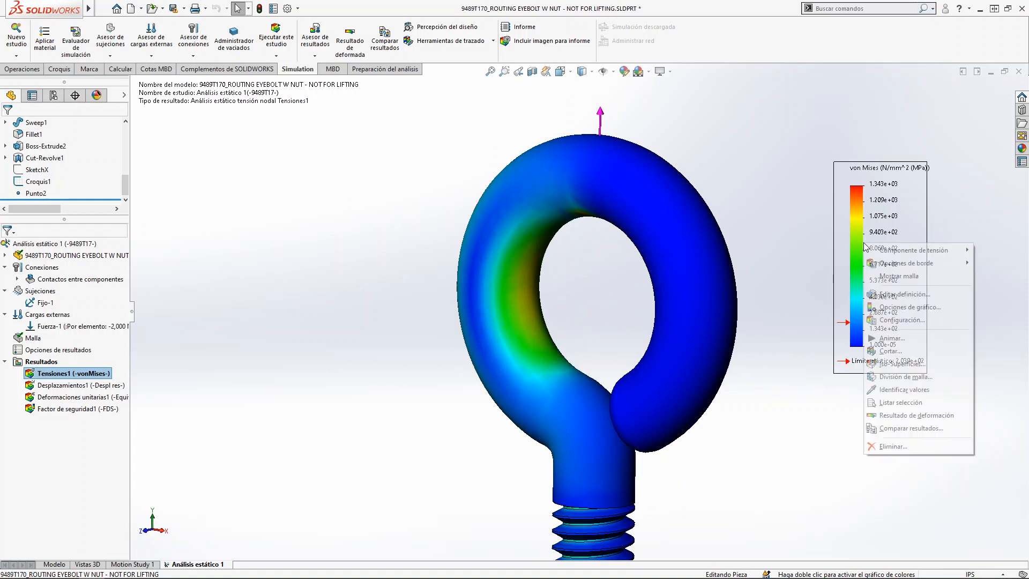
click(892, 294)
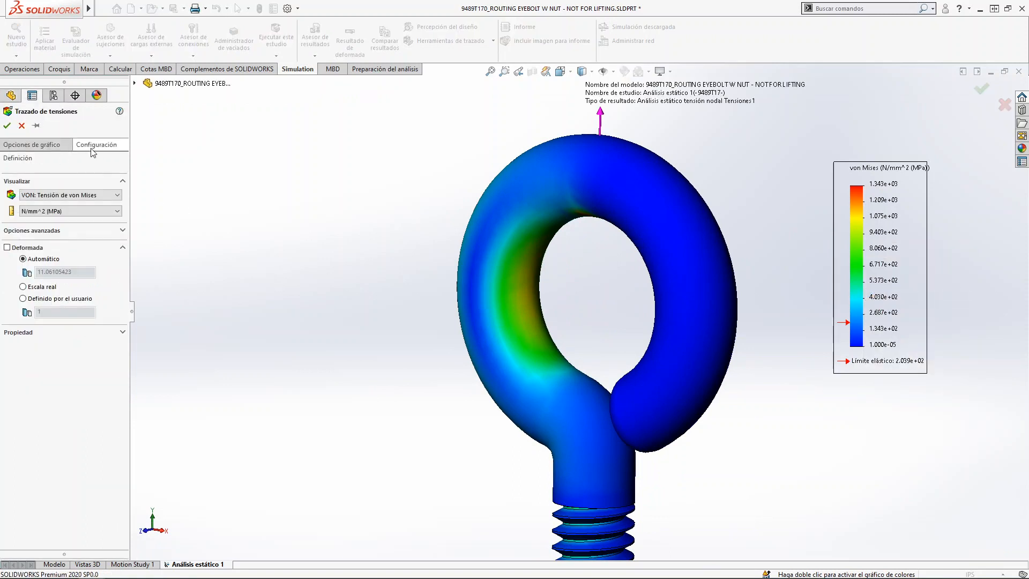
click(60, 146)
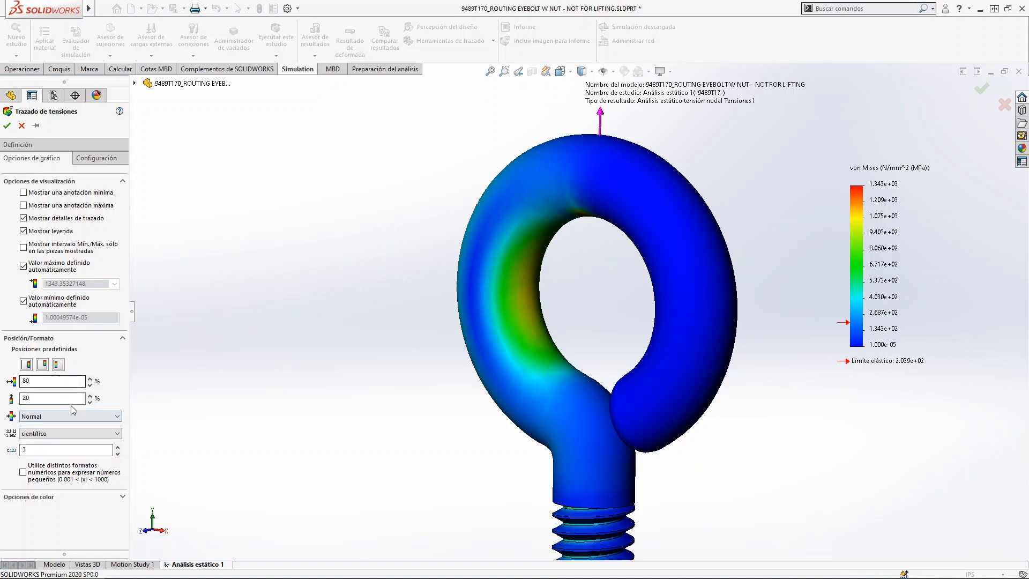
click(83, 500)
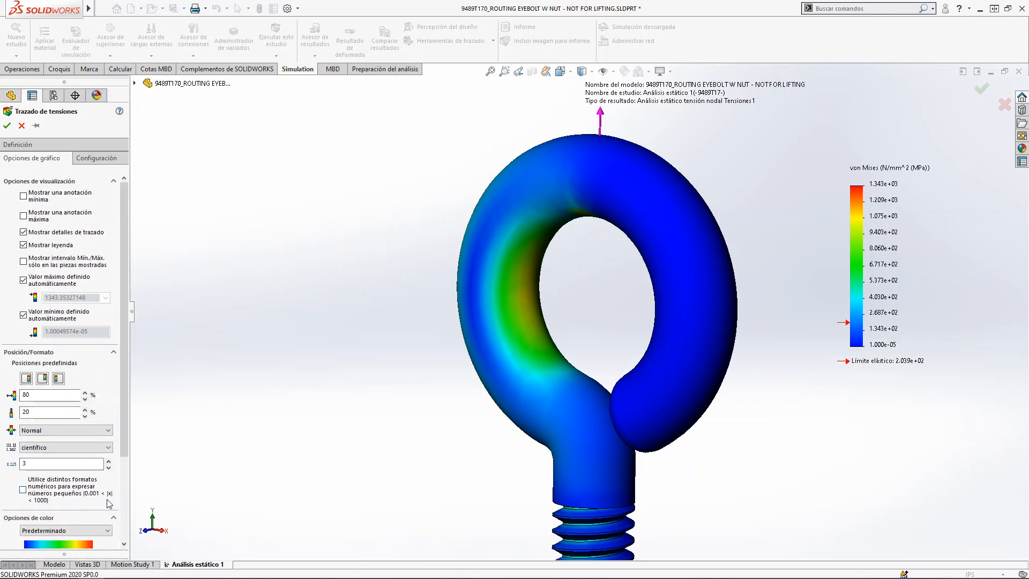
drag(125, 397, 126, 185)
click(105, 157)
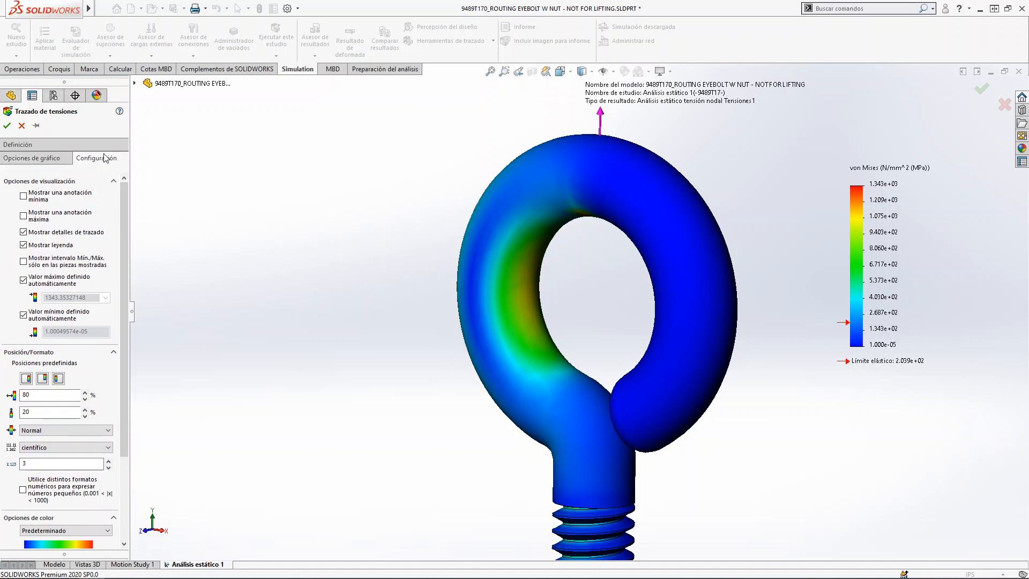
Try the Discreto and Línea fringe options on the von Mises plot and examine the contours around the eye's inner surface.
click(98, 194)
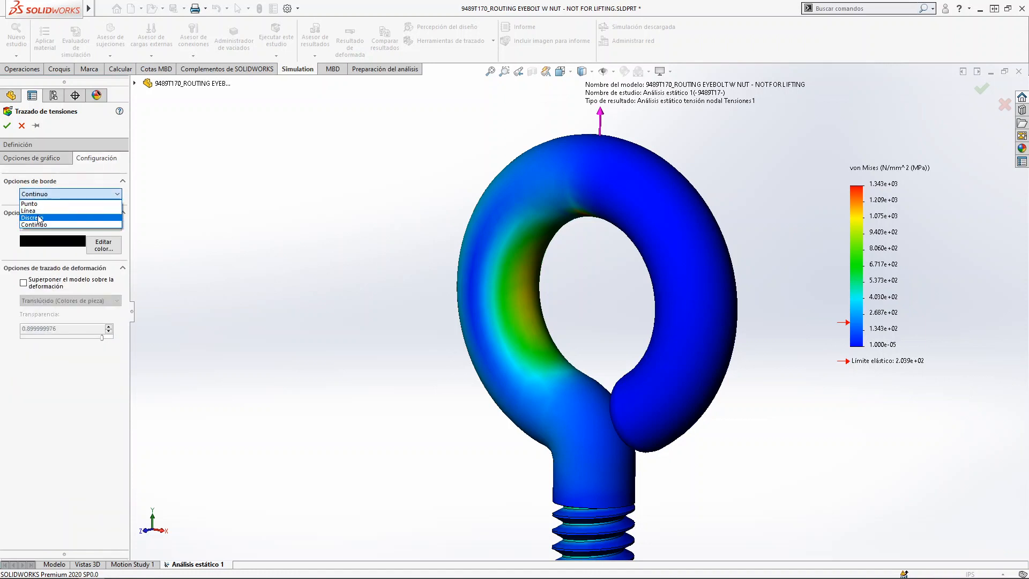
click(39, 217)
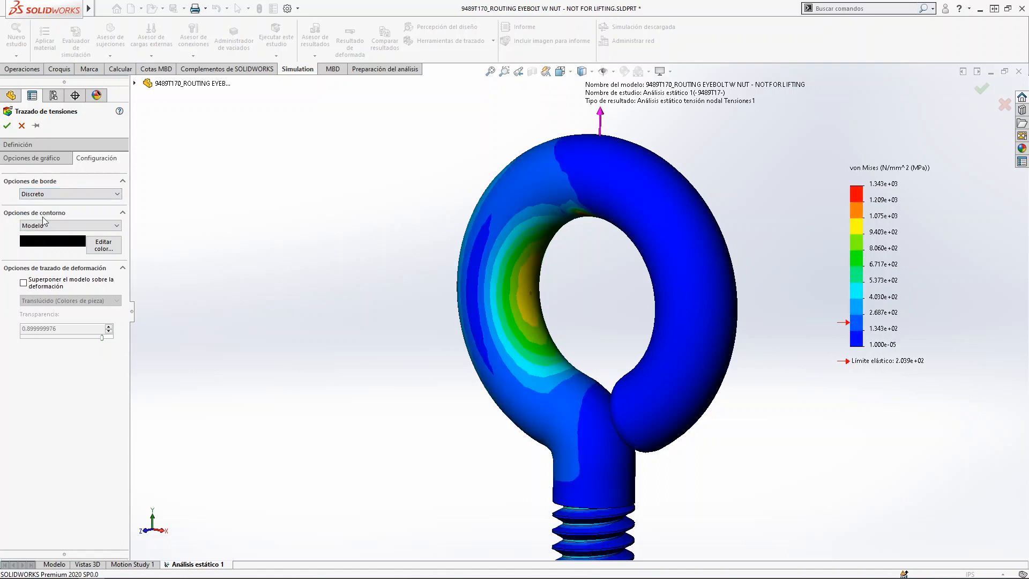
click(67, 195)
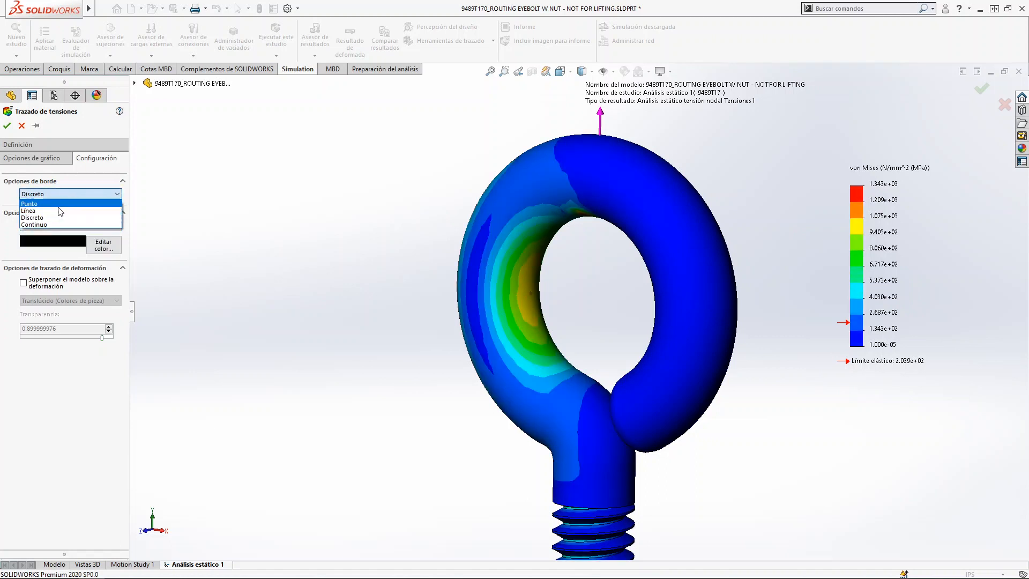
click(40, 210)
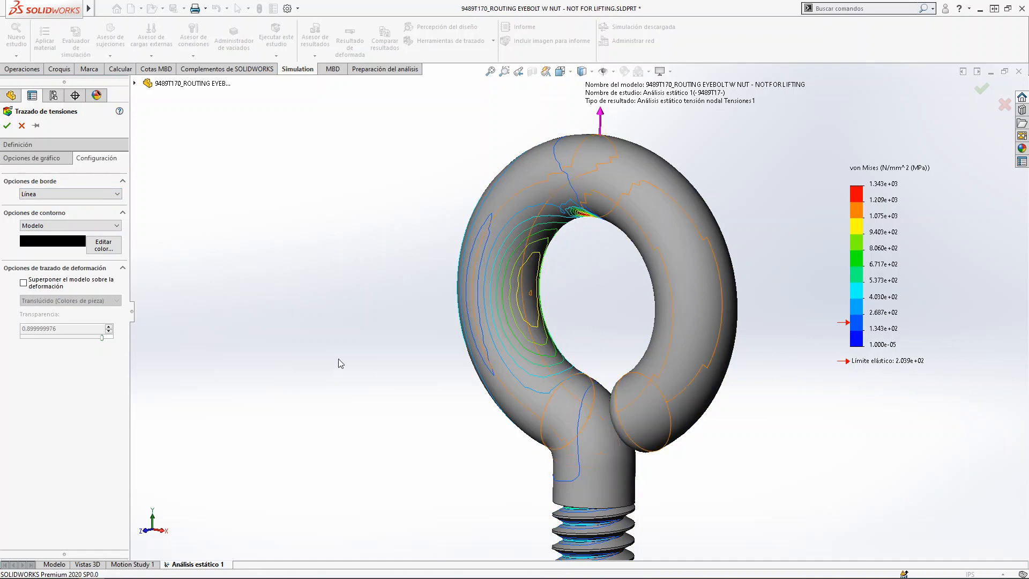
scroll(616, 172, down, 5)
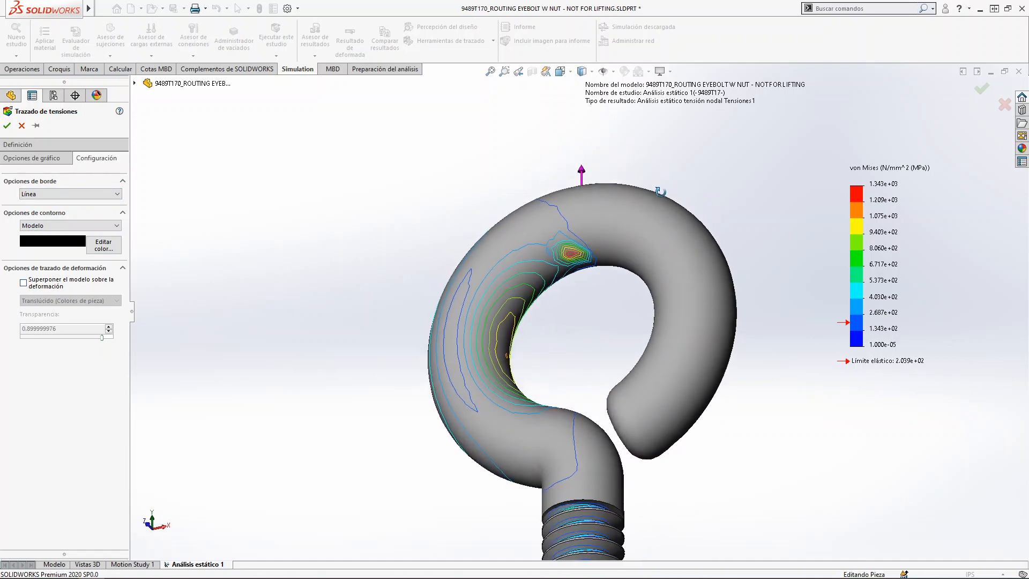
scroll(573, 251, down, 3)
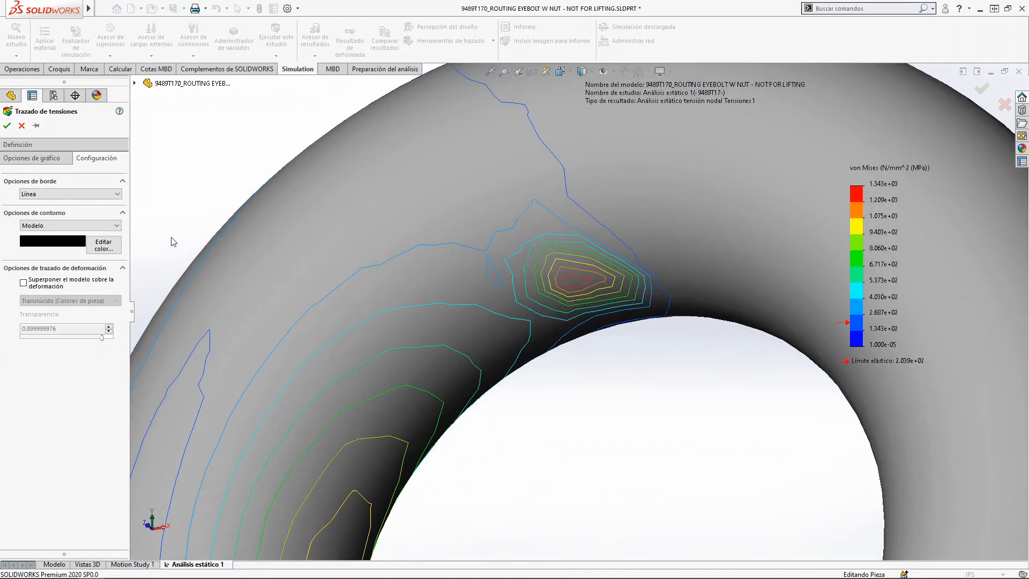
Set the von Mises plot's fringe option to Continuo and accept the plot settings.
click(102, 225)
click(113, 193)
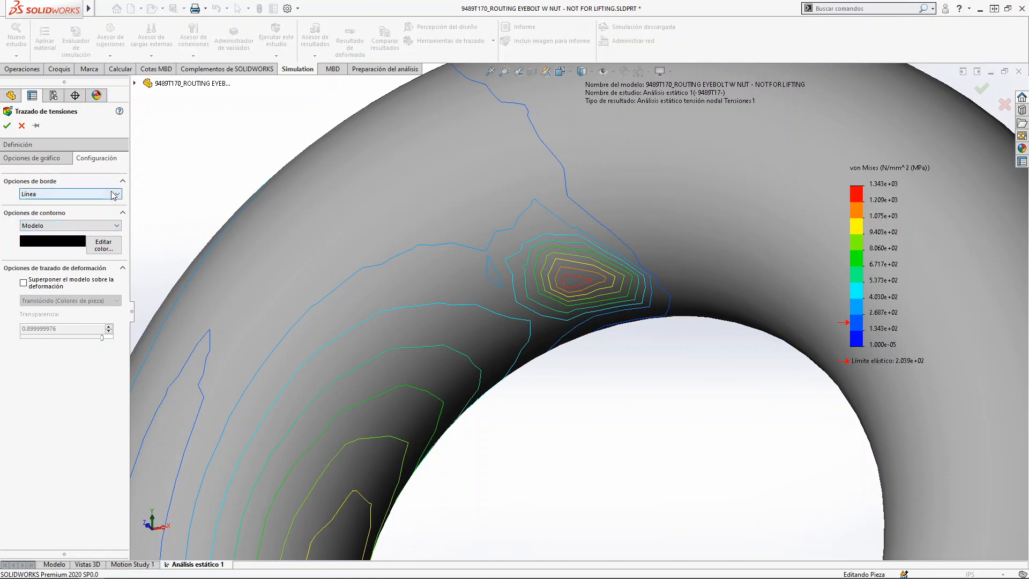
click(112, 193)
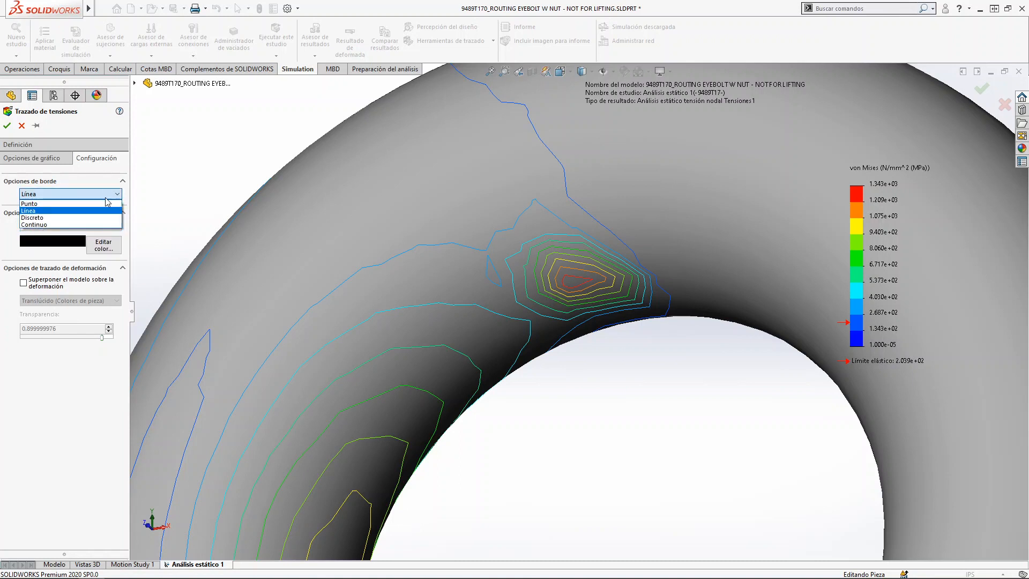
click(69, 225)
scroll(561, 292, up, 3)
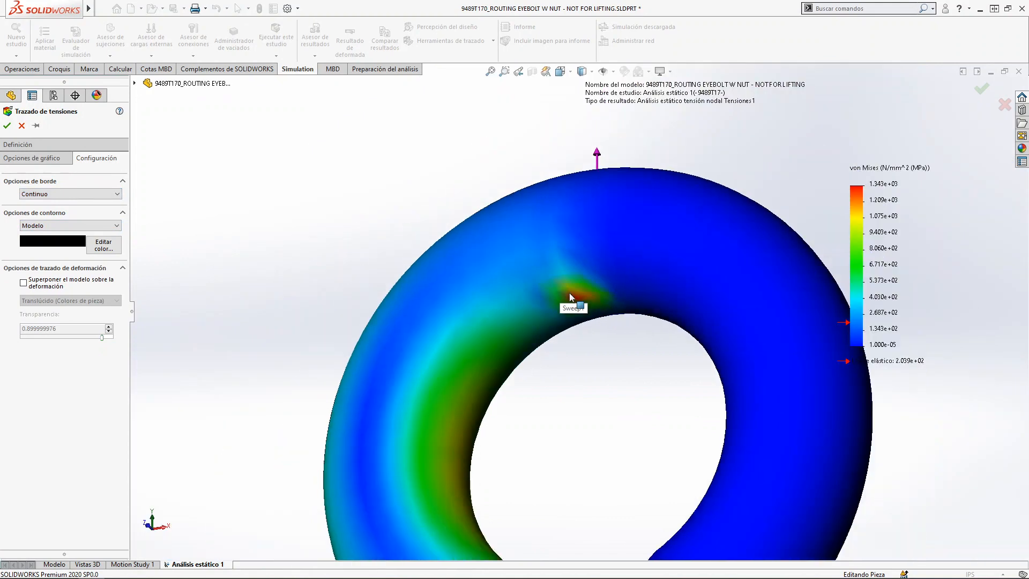
scroll(569, 317, up, 3)
middle_drag(515, 244, 478, 305)
click(7, 126)
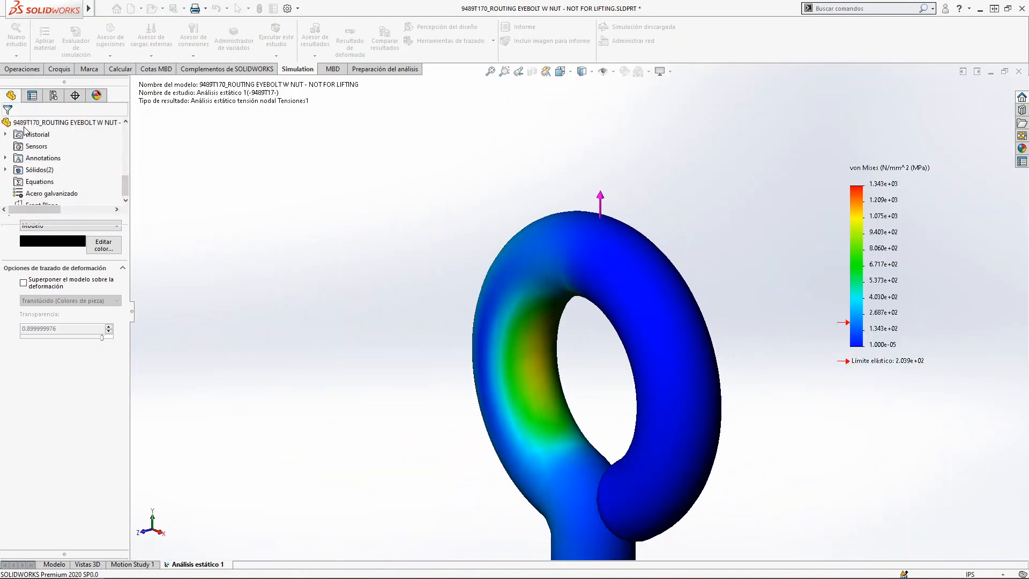
Probe the von Mises stress at the red hot spot on the inner surface of the eye.
right_click(865, 233)
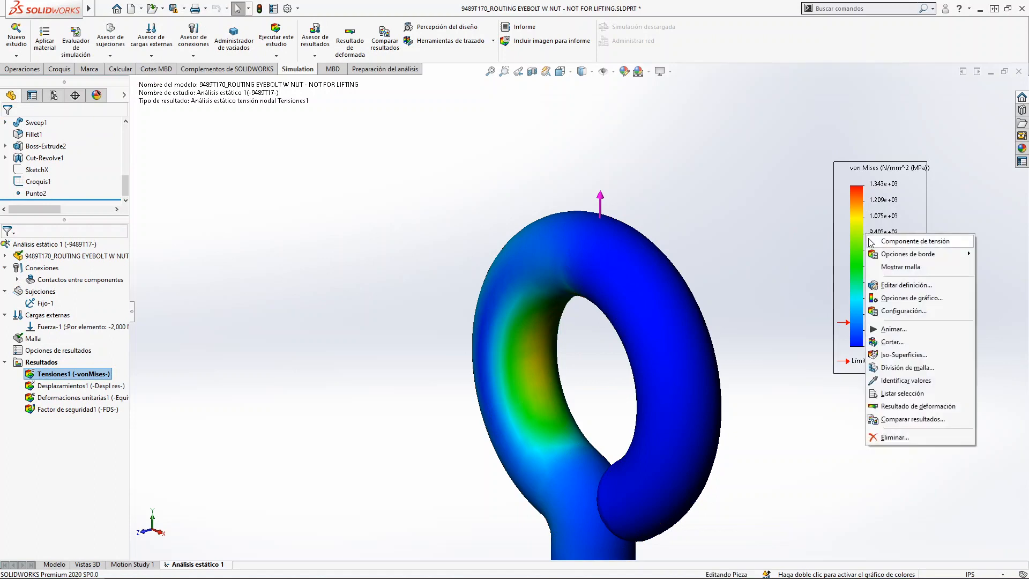
click(914, 382)
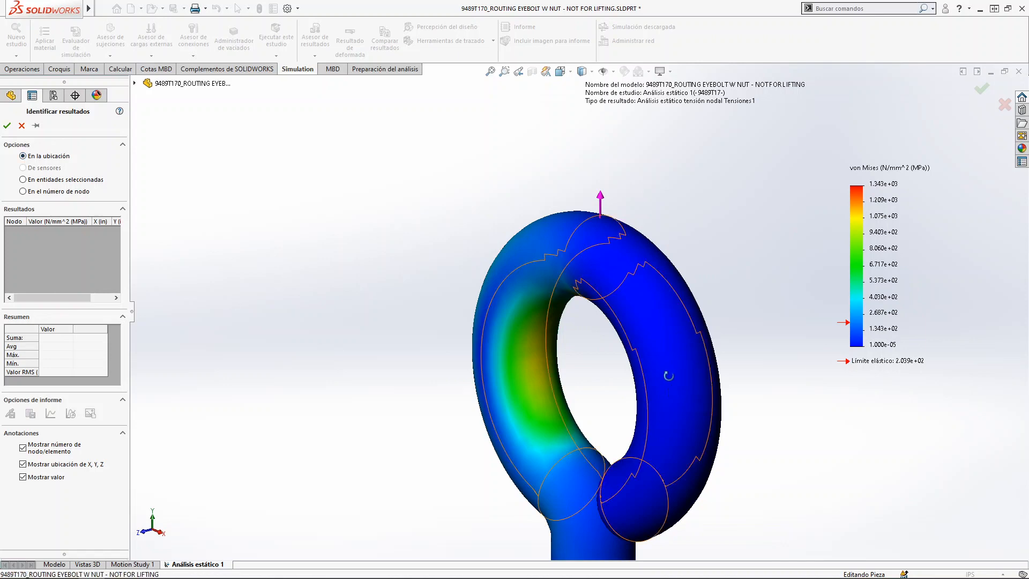
middle_drag(668, 375, 708, 264)
scroll(537, 425, down, 6)
scroll(464, 340, down, 2)
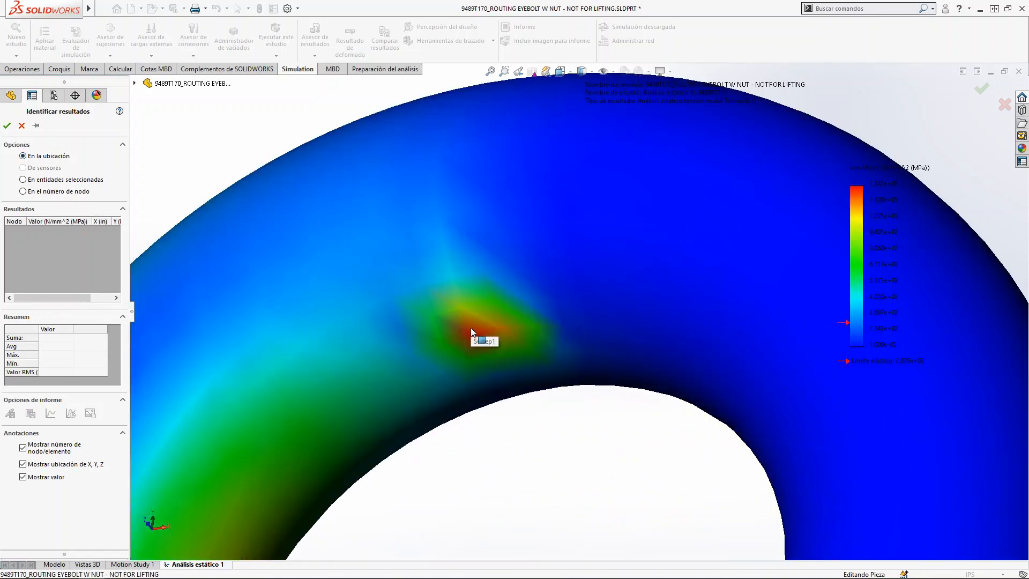
click(471, 332)
Move the probed node's callout clear of the eyebolt to read its stress and close the probe.
scroll(545, 449, up, 4)
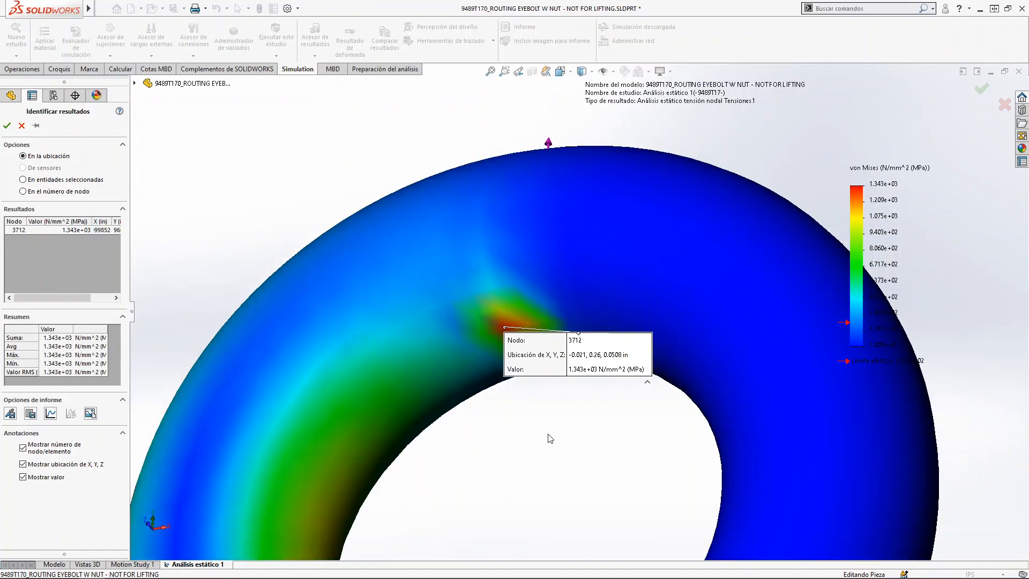
scroll(560, 421, up, 4)
middle_drag(563, 410, 590, 480)
drag(683, 314, 889, 486)
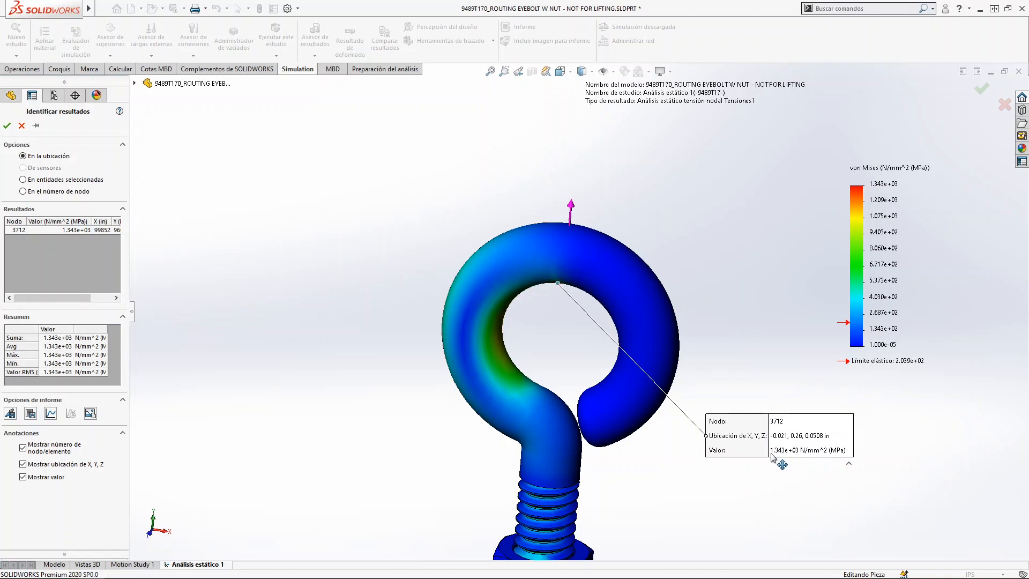
click(7, 125)
Show the displacement plot (Desplazamientos1) and examine the displacements from the fixed nut up to the eye.
scroll(697, 255, up, 2)
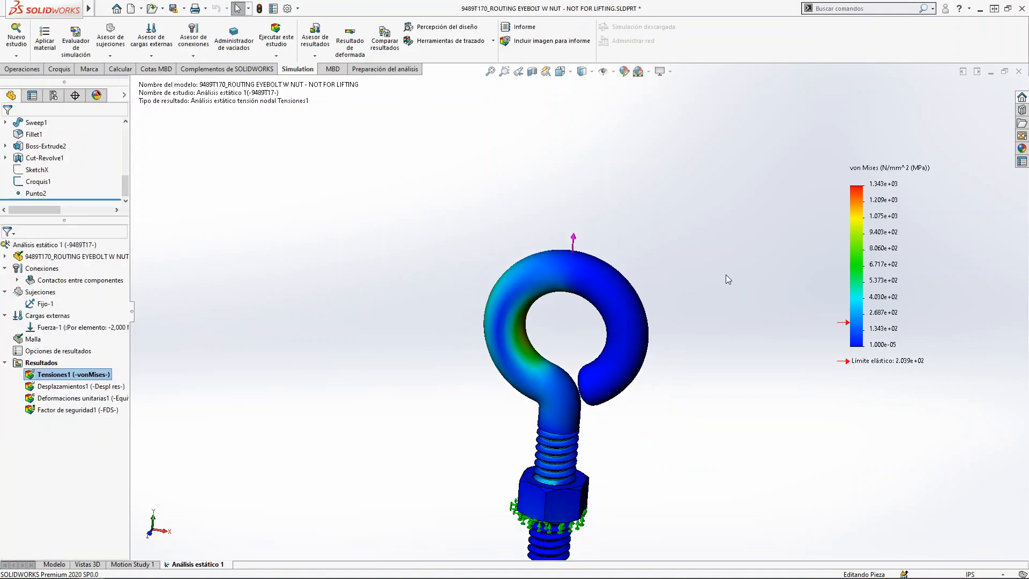
scroll(681, 354, down, 2)
middle_drag(617, 305, 372, 305)
click(84, 387)
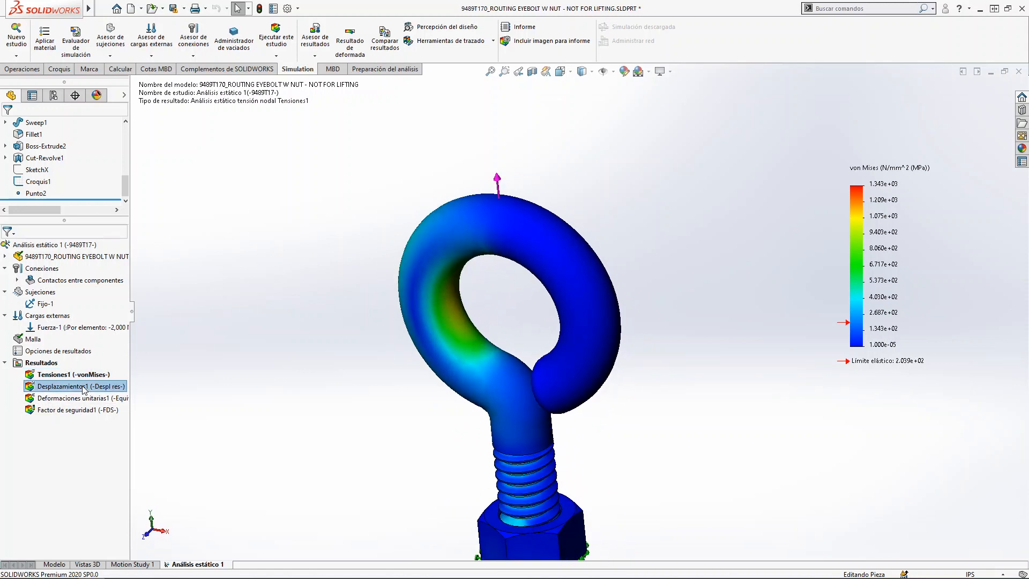
right_click(84, 387)
click(102, 397)
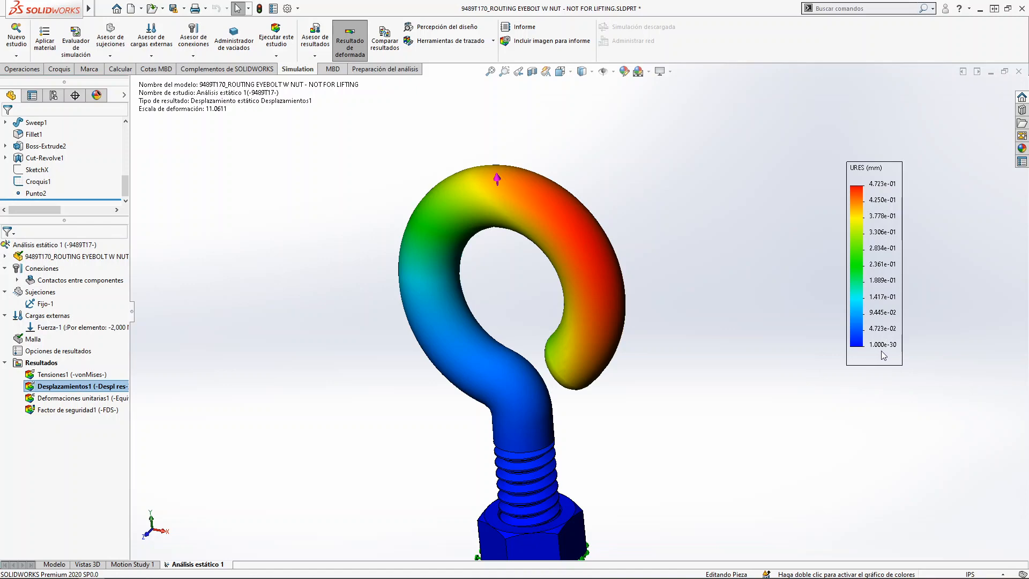
scroll(586, 349, up, 3)
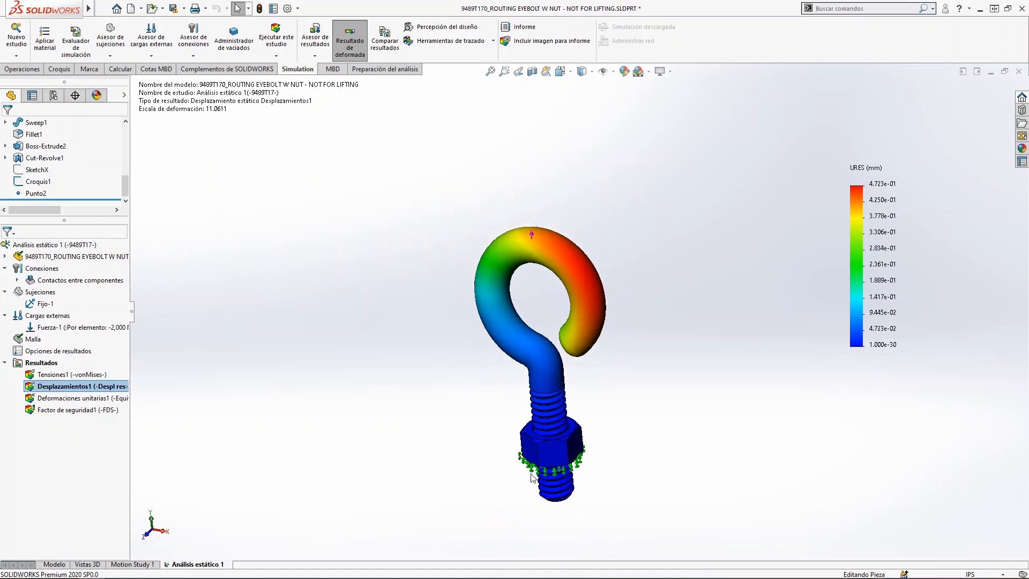
scroll(587, 465, down, 3)
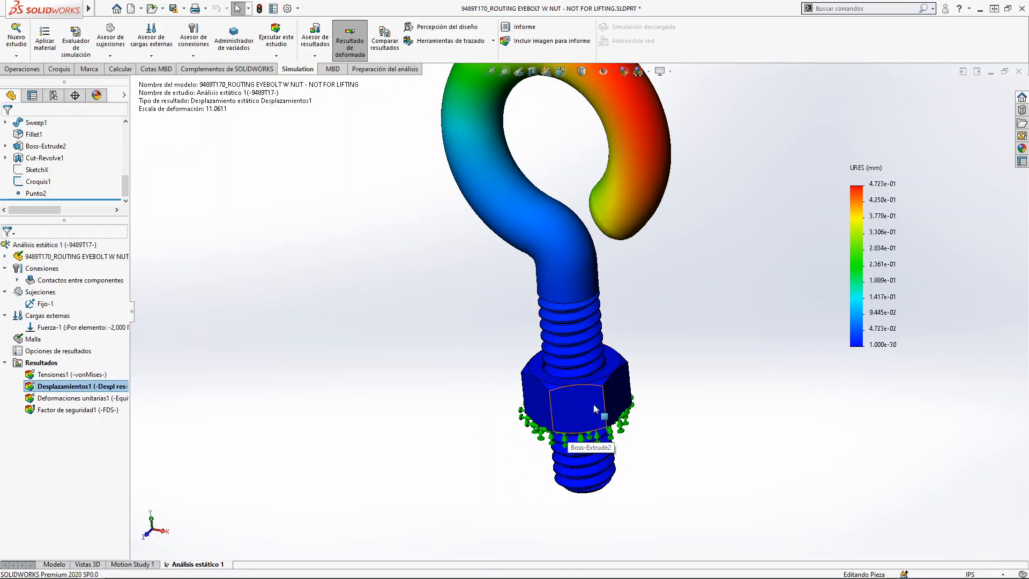
scroll(723, 338, up, 2)
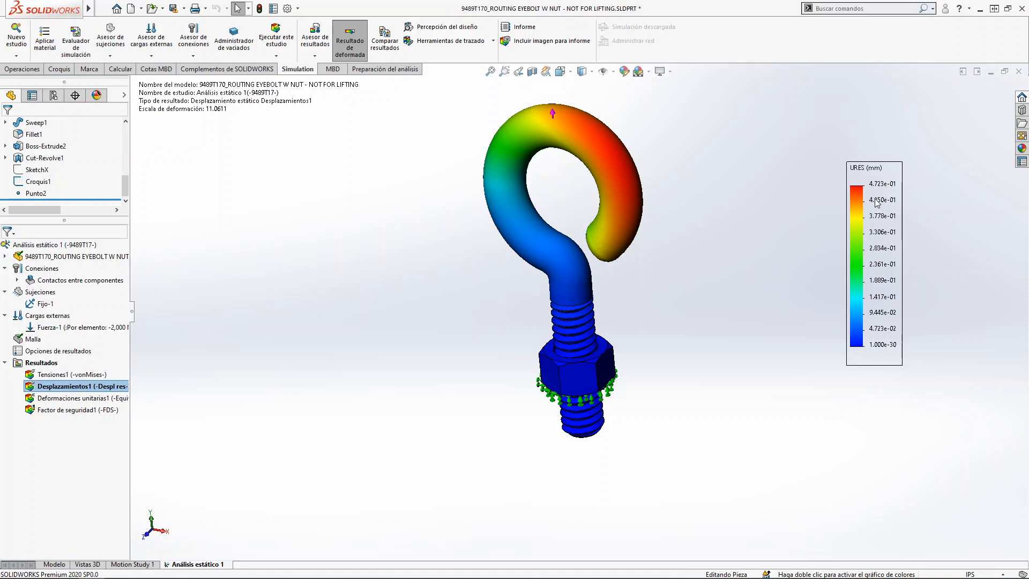
scroll(874, 203, up, 2)
scroll(477, 143, down, 1)
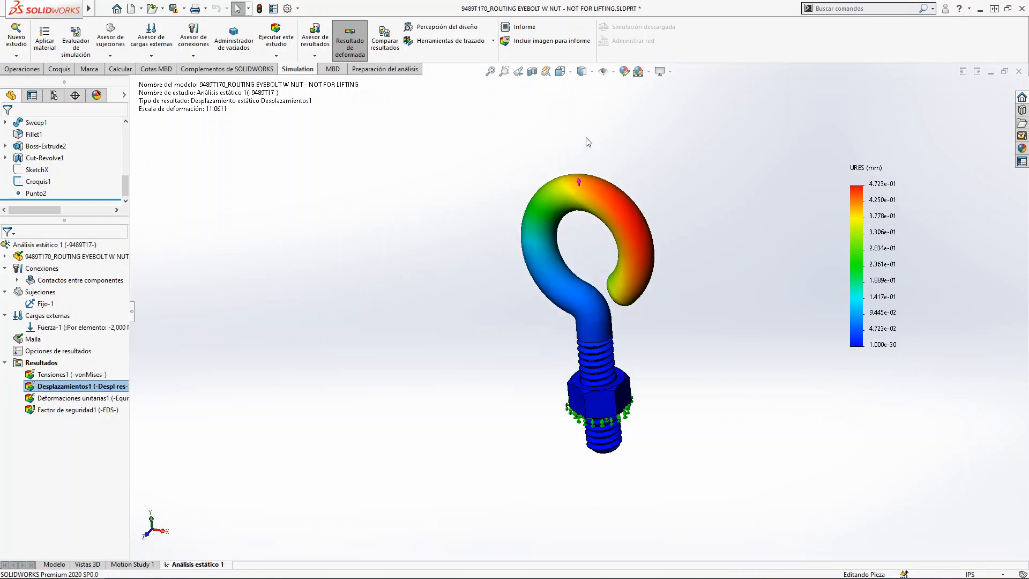
Compare the eyebolt's undeformed and deformed shapes in the displacement plot from several angles.
click(343, 48)
click(346, 45)
middle_drag(568, 225, 545, 216)
key(ctrl+1)
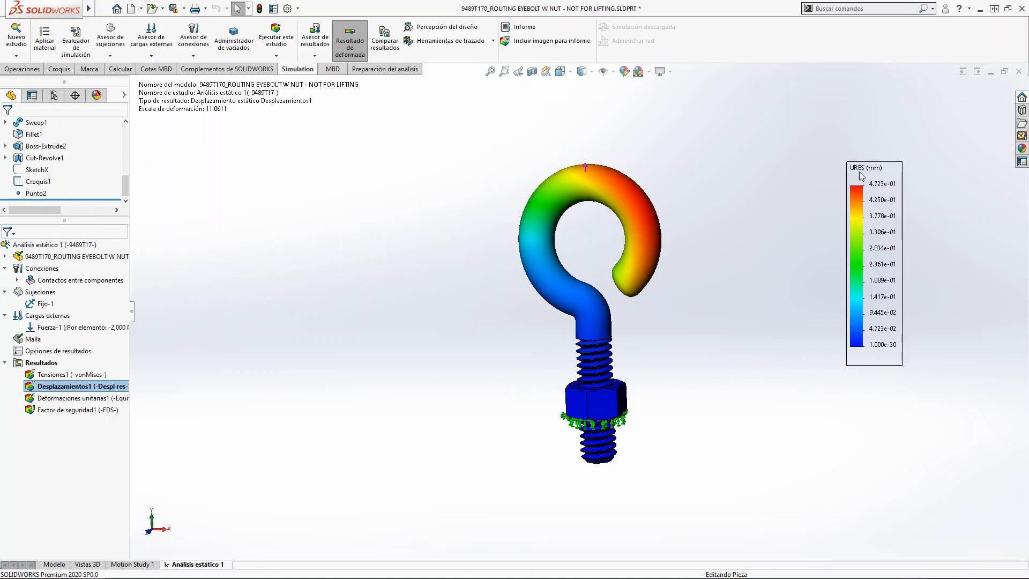
middle_drag(606, 307, 544, 342)
middle_drag(603, 234, 604, 198)
scroll(528, 327, down, 4)
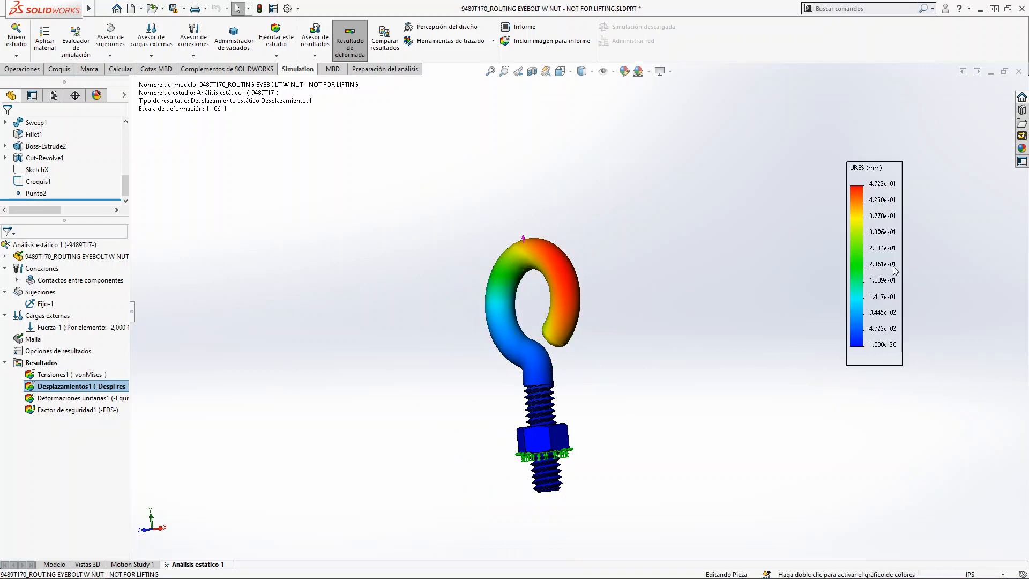
Edit the displacement plot's definition, selecting mm as the unit and keeping resultant displacements (URES) as the component.
right_click(890, 249)
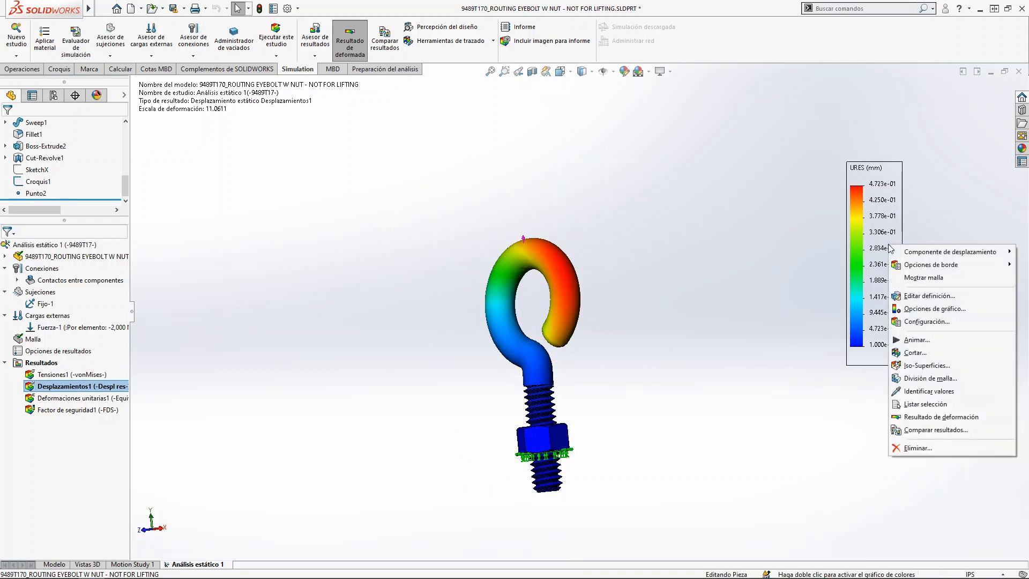
click(911, 293)
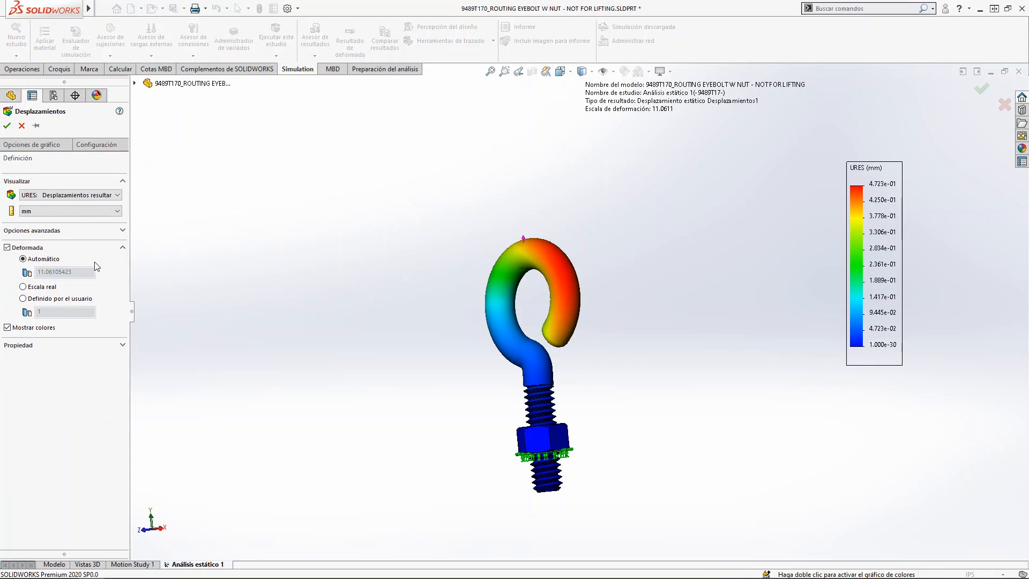
click(70, 213)
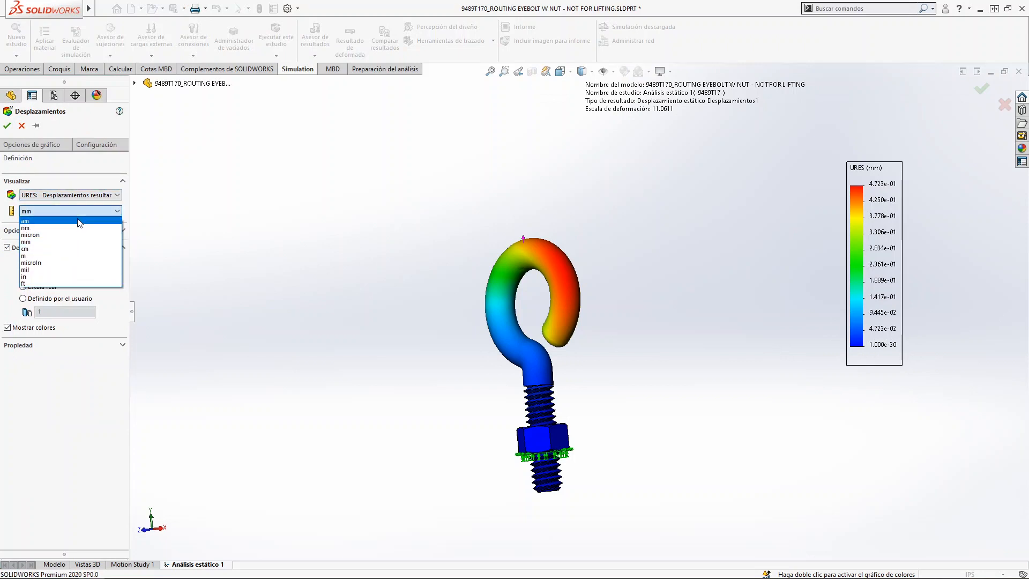
click(81, 242)
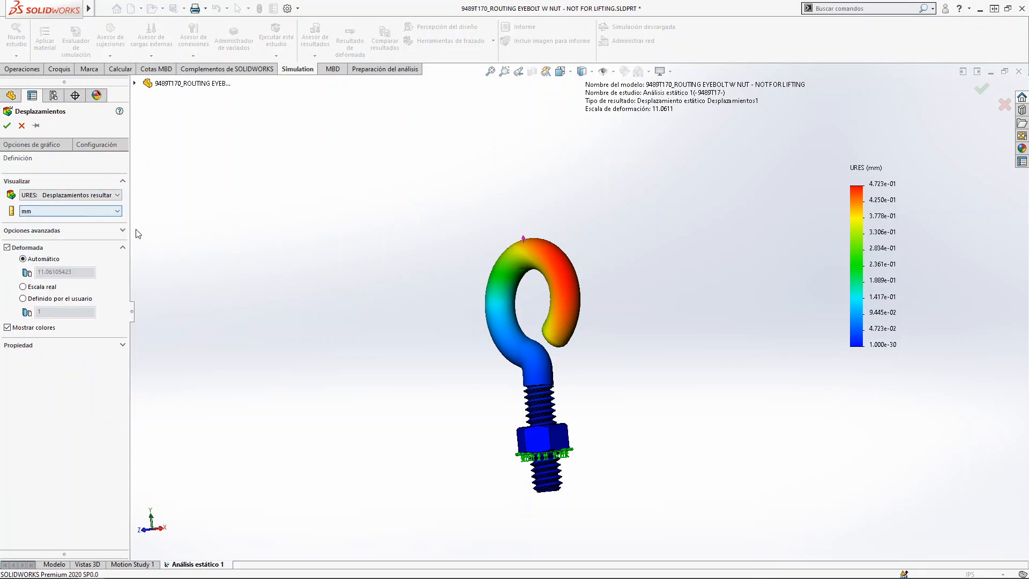
click(91, 196)
click(90, 196)
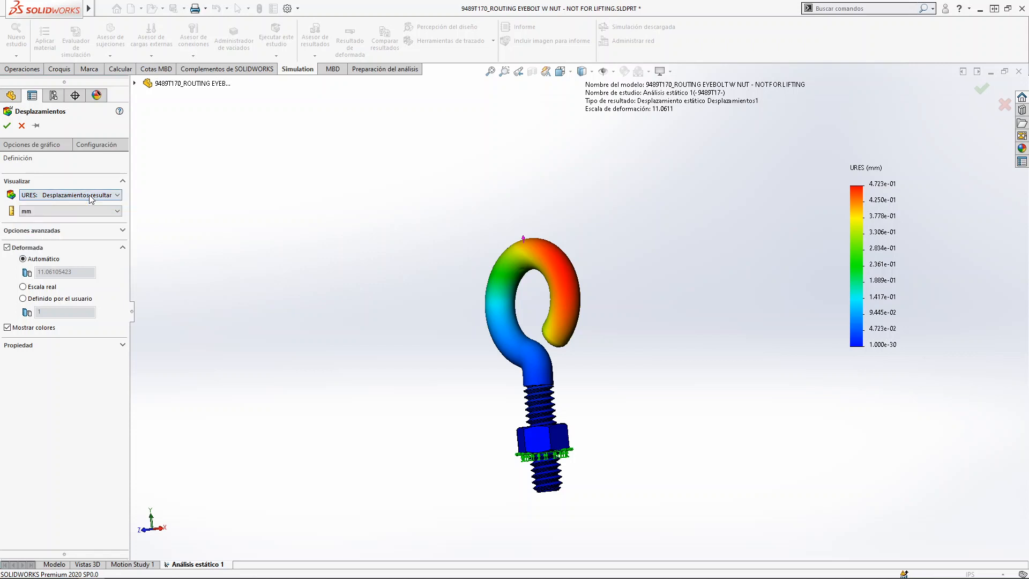
Review the displacement plot's deformed-shape, property, chart and edge settings, and accept the definition.
click(8, 247)
click(8, 248)
click(119, 345)
click(119, 346)
click(44, 144)
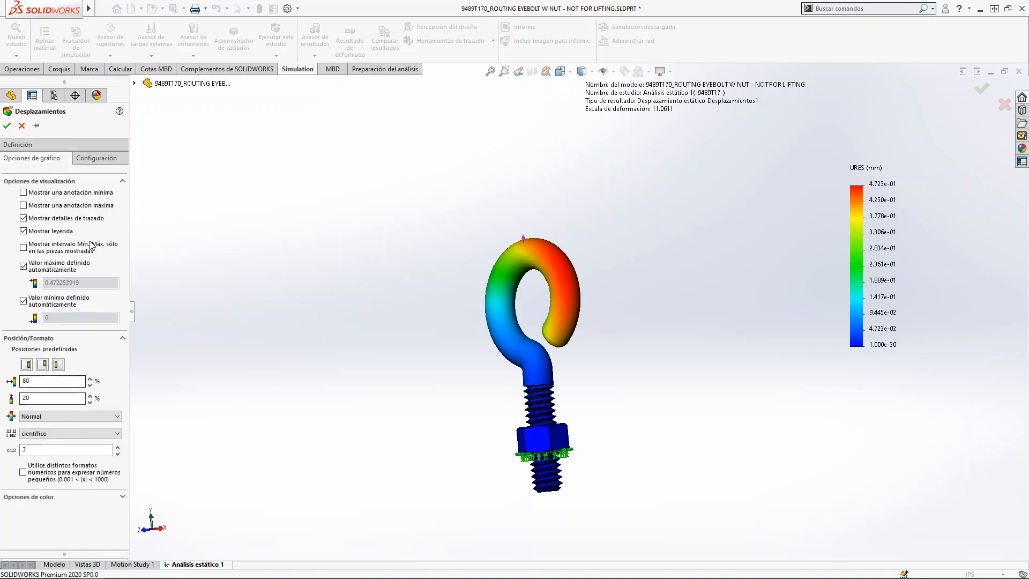
click(97, 158)
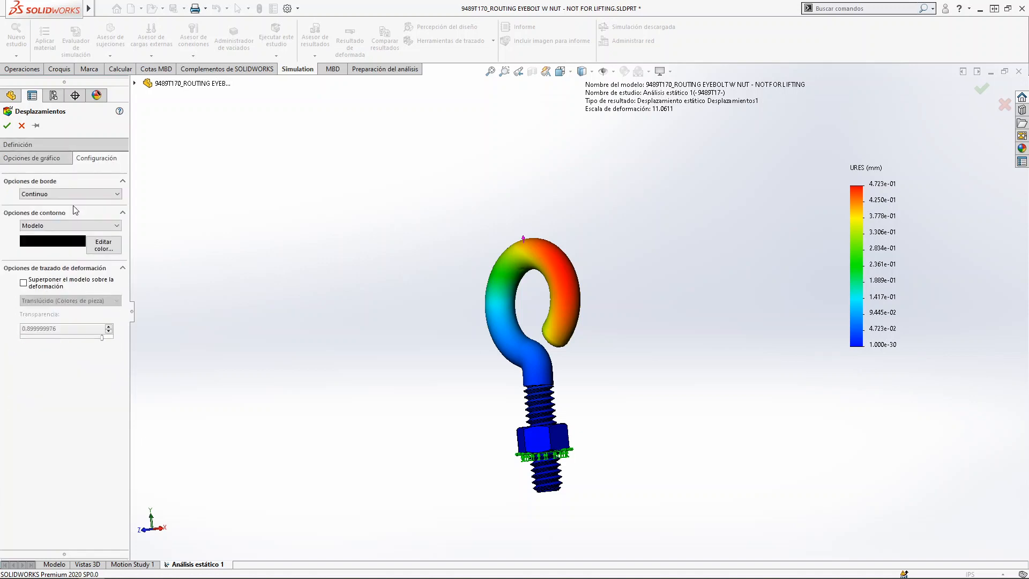
click(7, 126)
Probe the displacement in the green upper area of the eye and move the node's callout clear of the model.
right_click(895, 229)
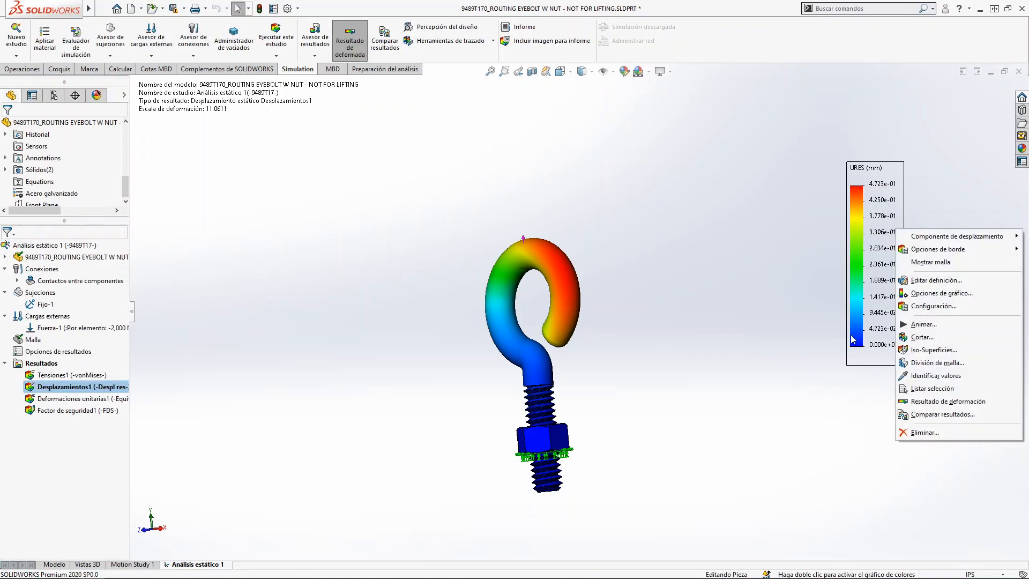
click(923, 377)
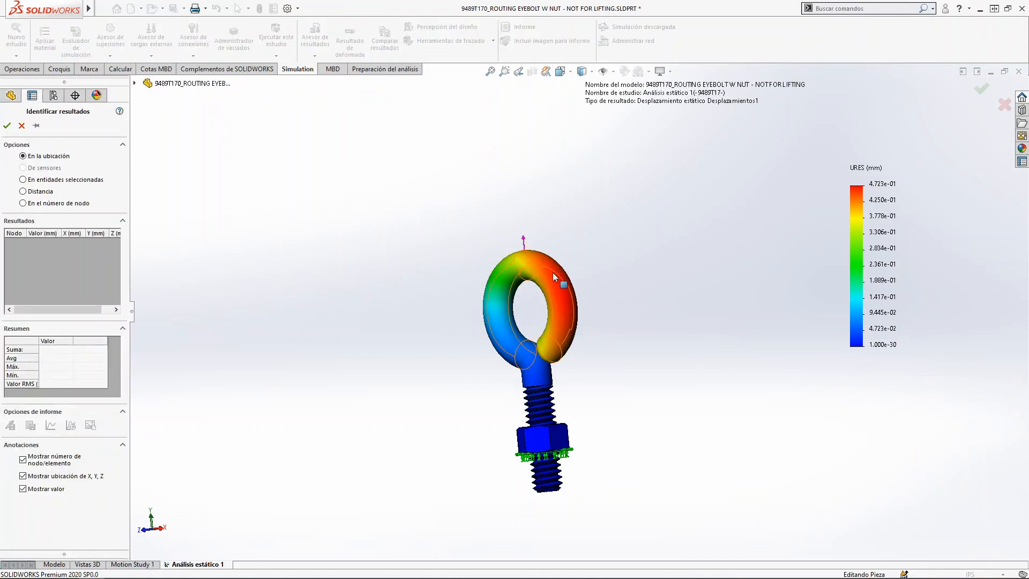
scroll(577, 299, down, 5)
scroll(583, 338, down, 3)
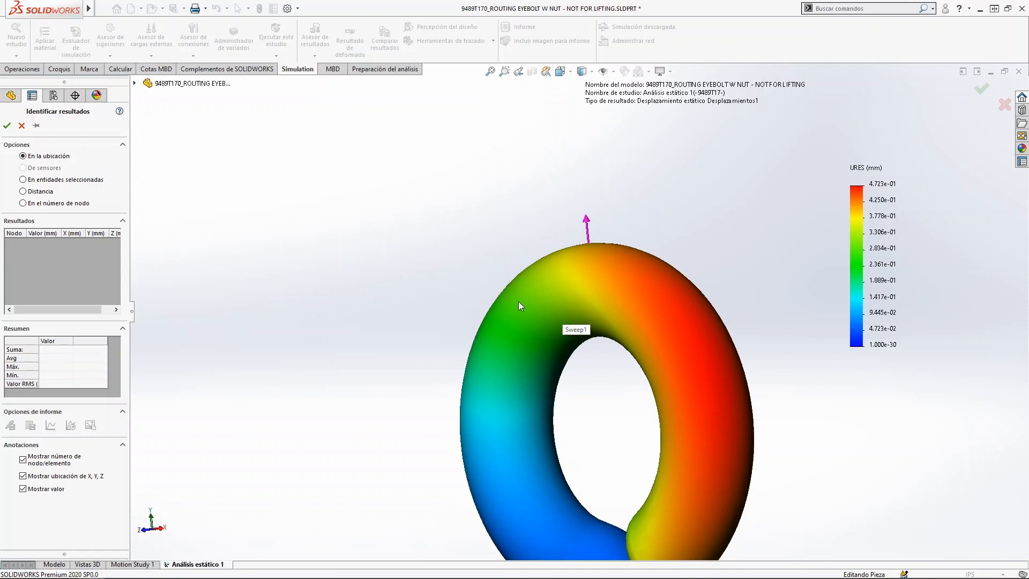
click(519, 301)
drag(521, 321, 260, 218)
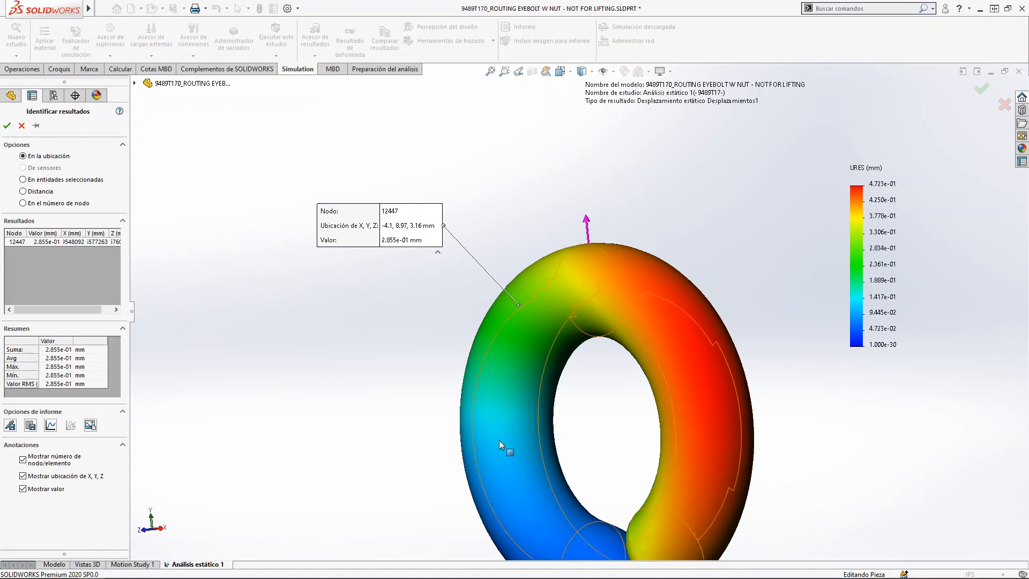
Probe displacements on the eye's light-blue section and on its red section opposite, placing both callouts beside the model.
click(511, 467)
drag(592, 485, 343, 399)
key(z)
scroll(605, 494, down, 3)
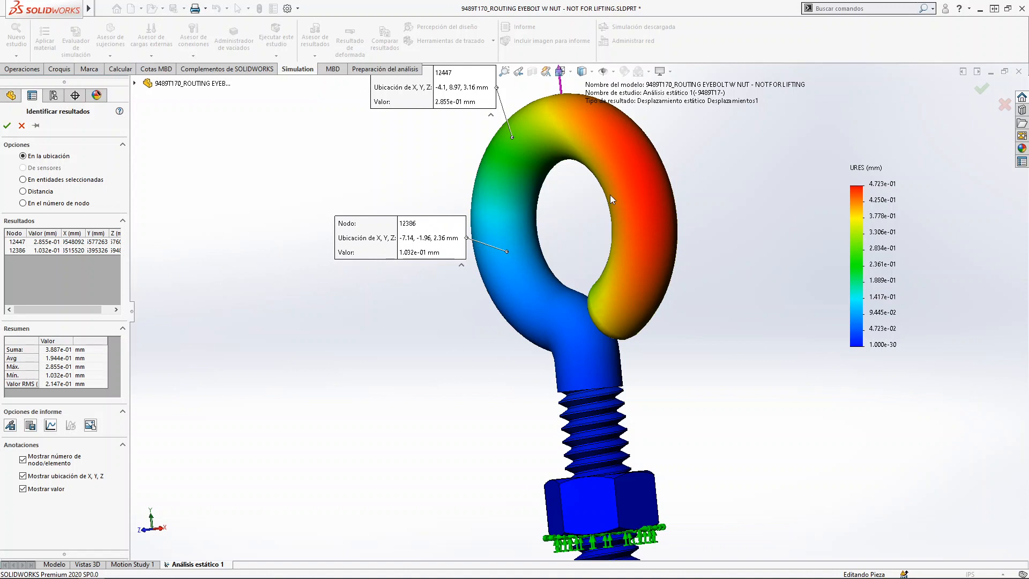
click(653, 192)
drag(774, 166, 799, 136)
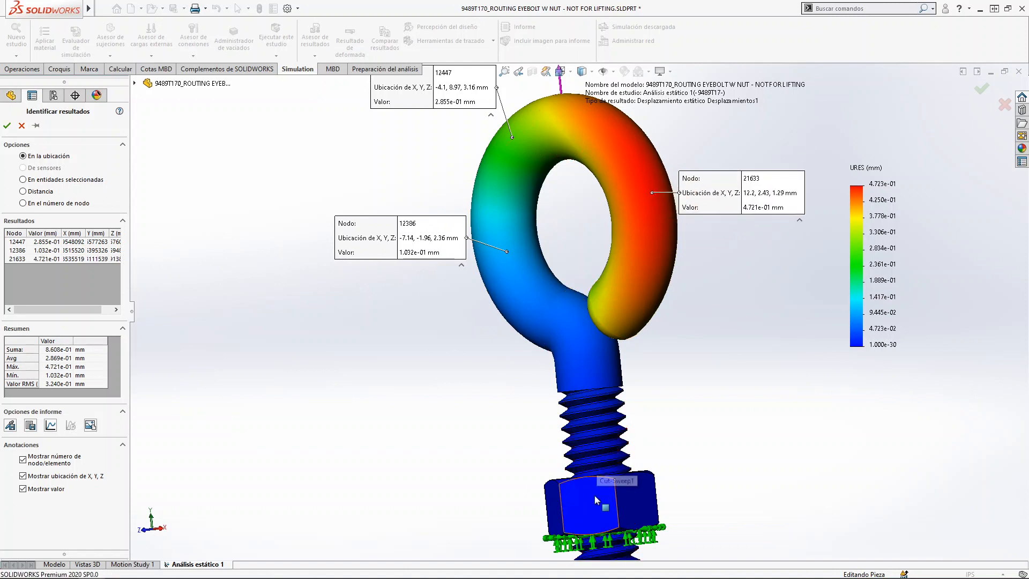
Probe displacements on the nut's front face and on the thread below it, move both callouts aside and close the probe.
click(598, 522)
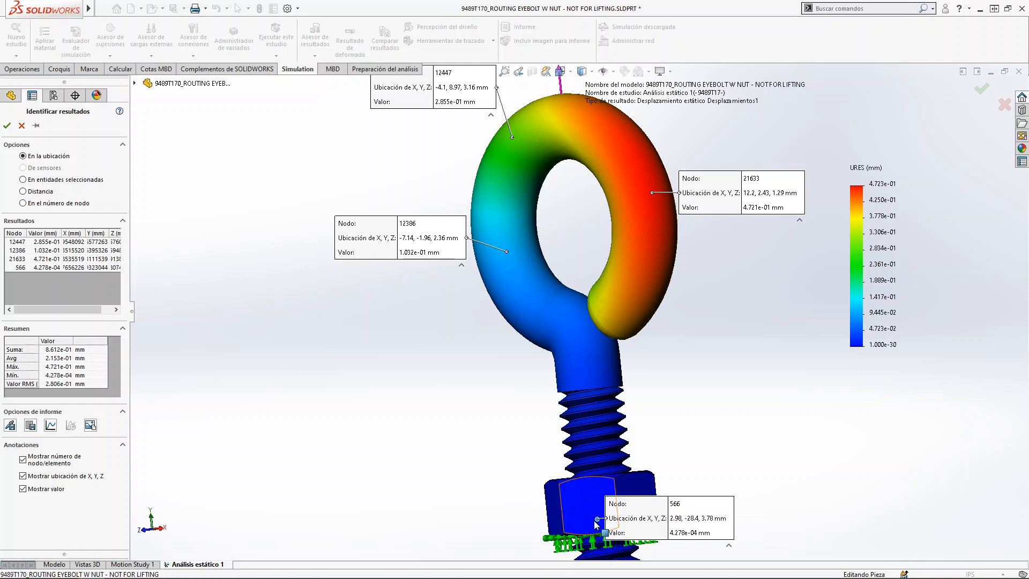
drag(622, 557, 242, 414)
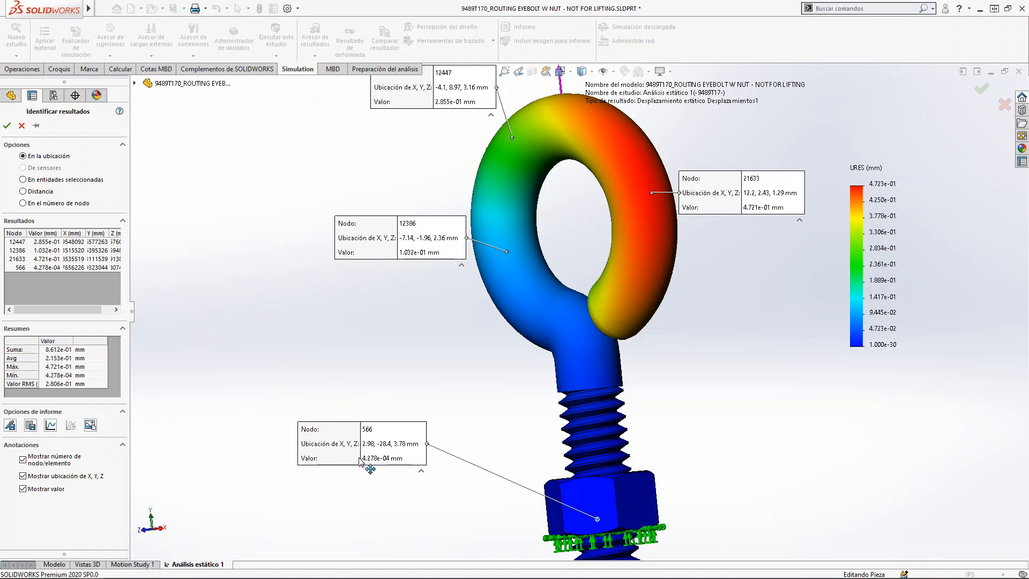
scroll(590, 461, up, 3)
scroll(584, 456, down, 2)
scroll(584, 455, down, 3)
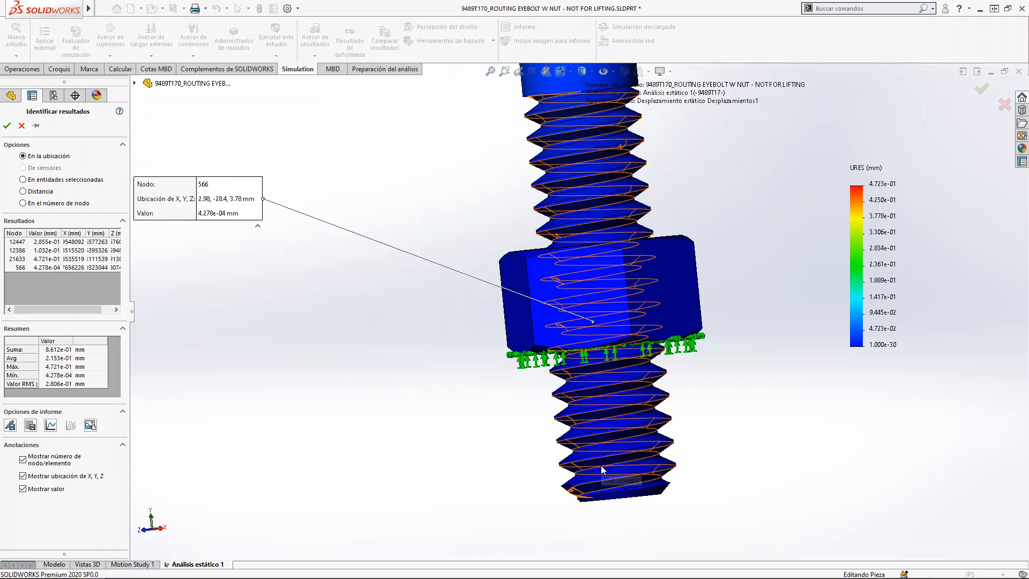
click(604, 433)
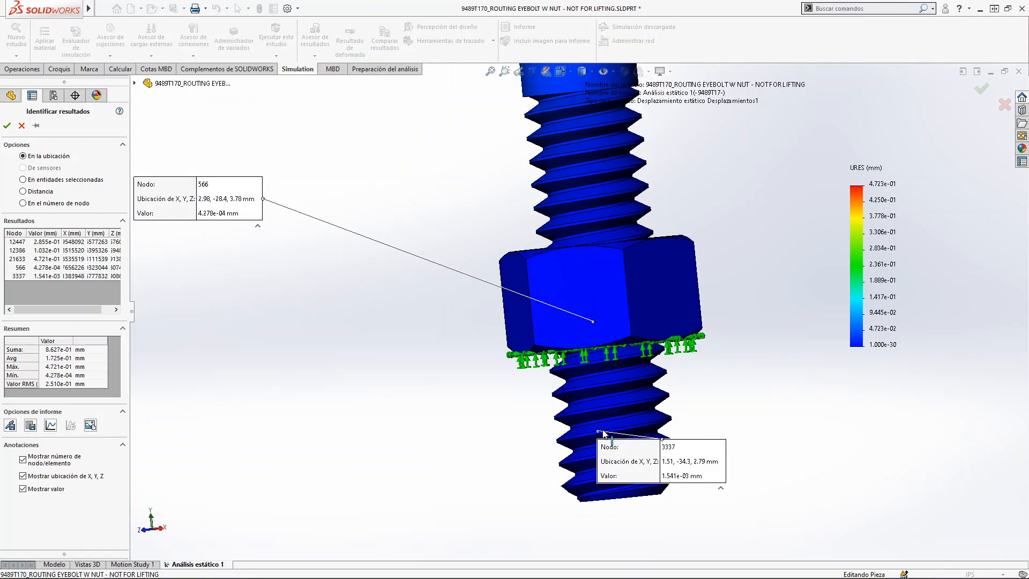
drag(568, 426, 267, 406)
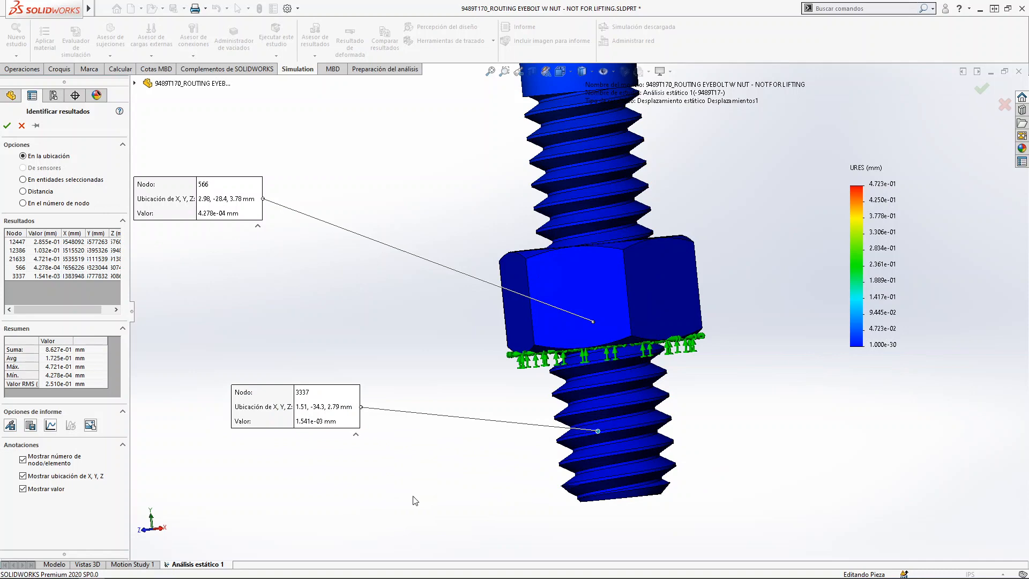
scroll(346, 339, up, 8)
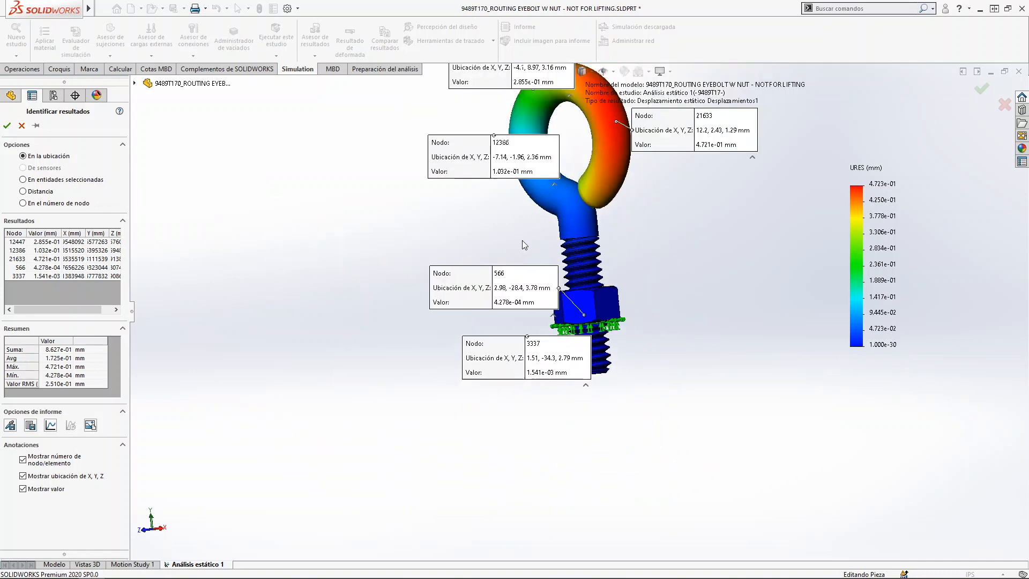
click(22, 125)
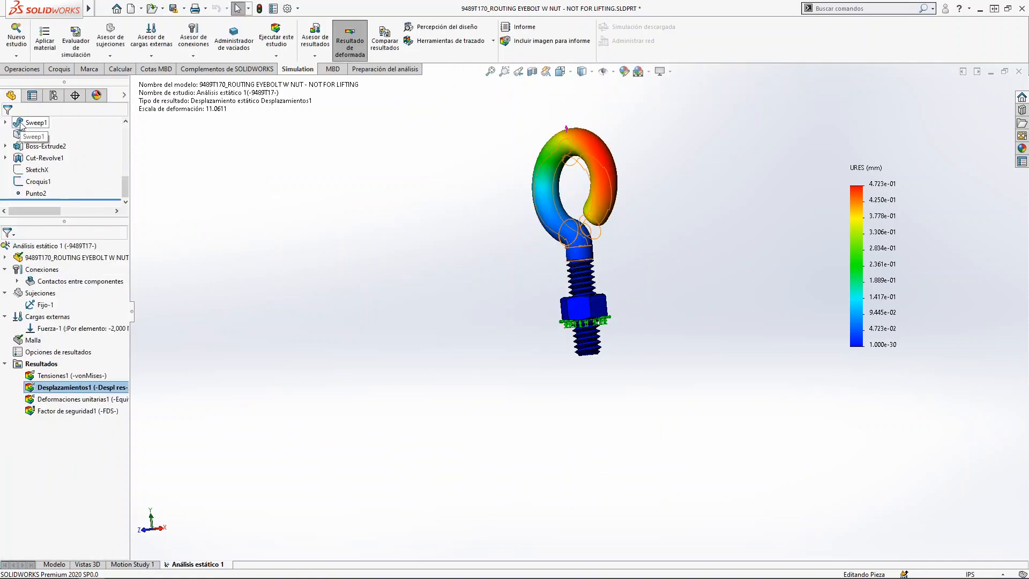
Show the factor of safety plot (Factor de seguridad1).
click(84, 399)
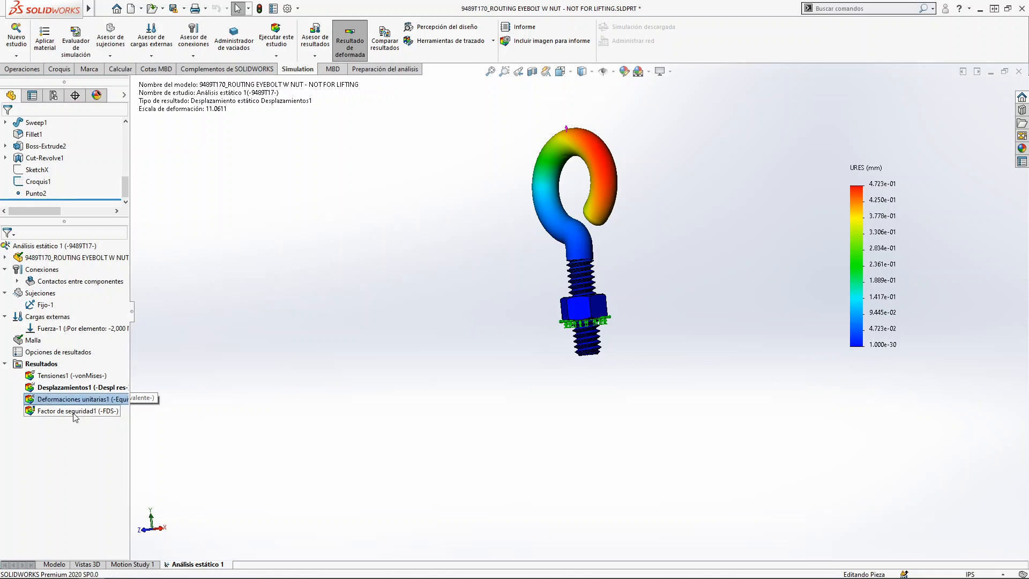
right_click(75, 415)
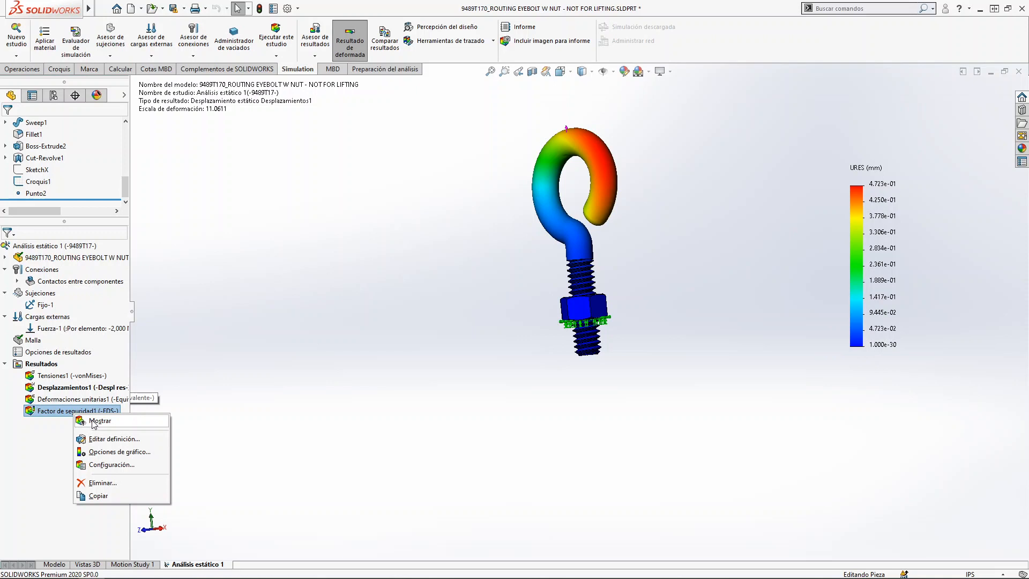
click(100, 420)
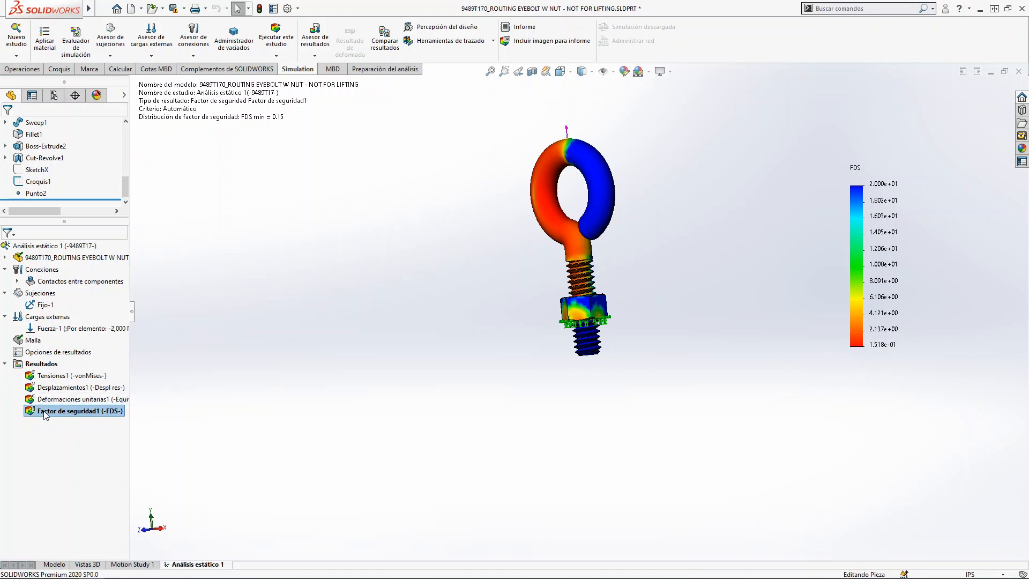
Review the criterion and upper limit in the factor of safety plot's definition, and leave it without changes.
right_click(28, 414)
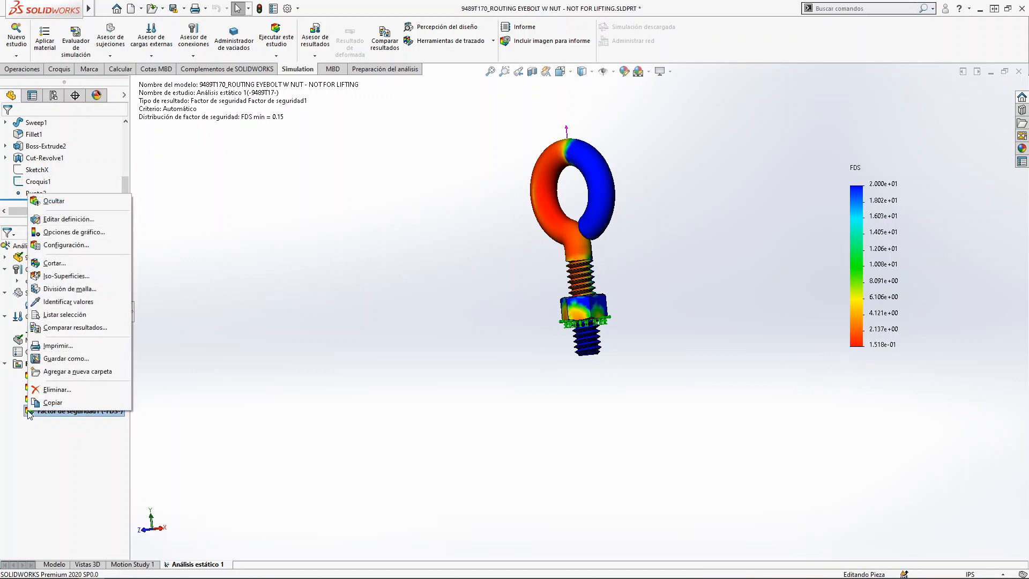
click(84, 218)
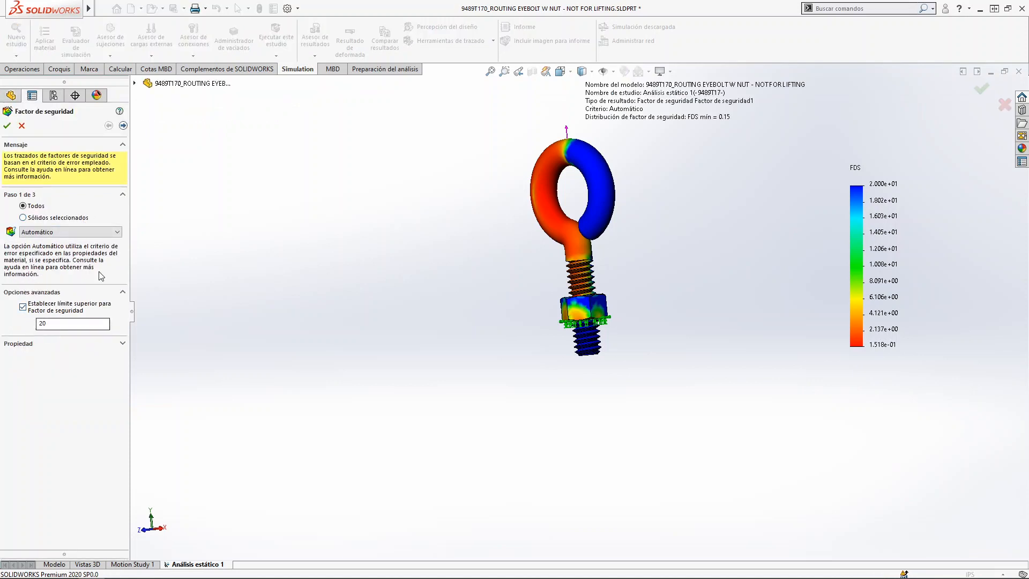
click(22, 126)
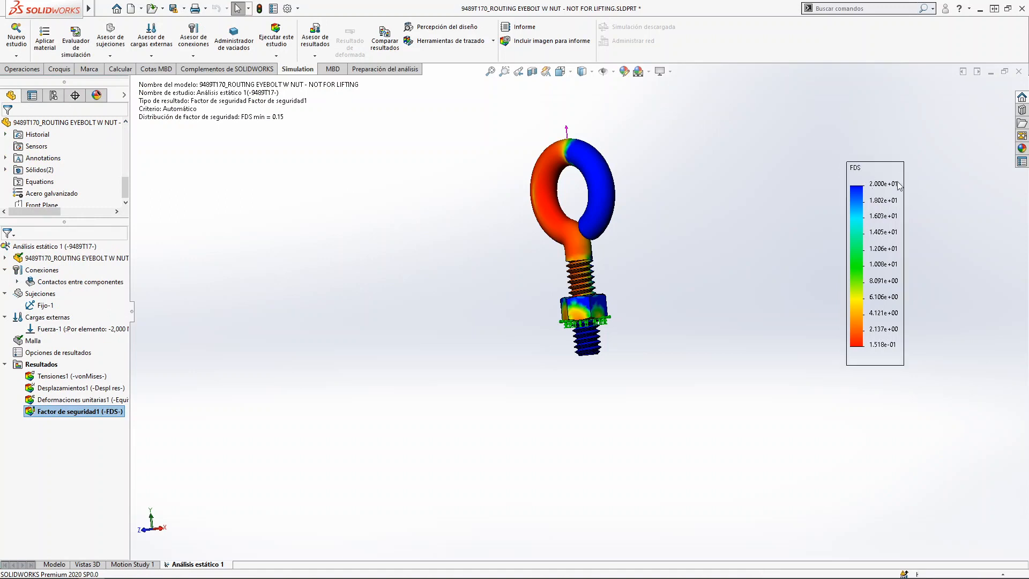
Examine the factor of safety distribution over the eye, the threaded shank and the nut.
scroll(631, 246, down, 5)
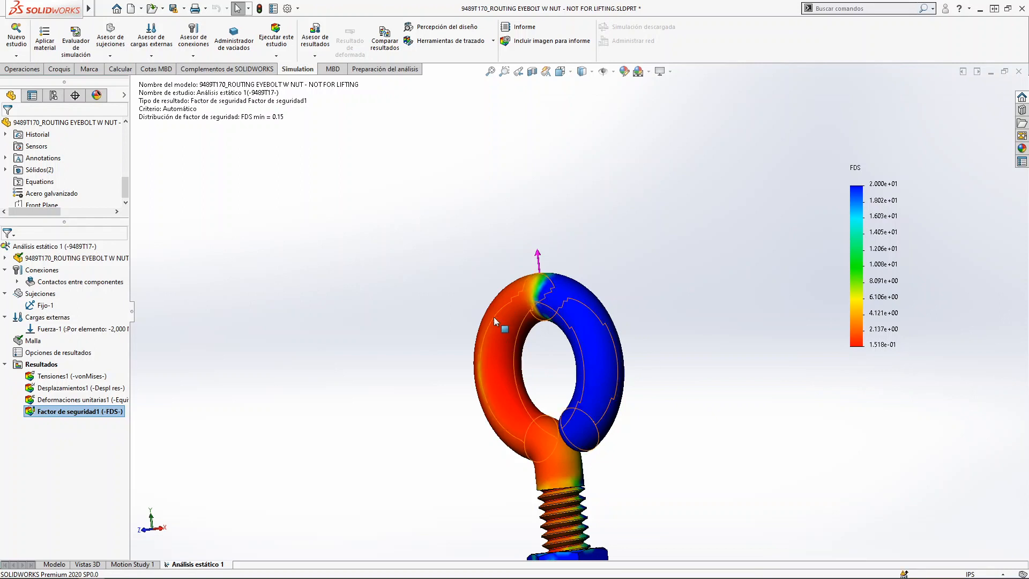
scroll(626, 396, up, 5)
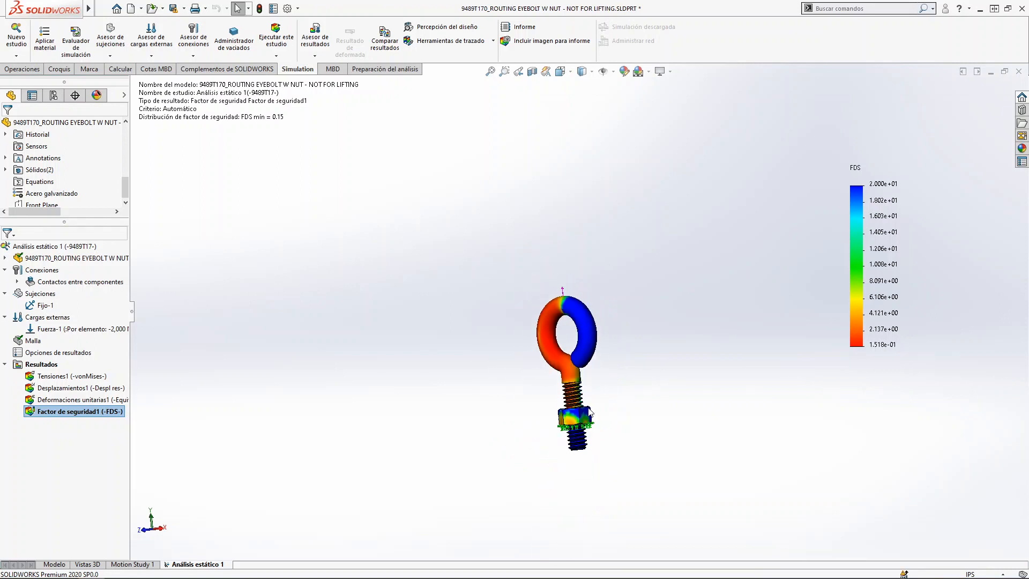
scroll(579, 402, down, 5)
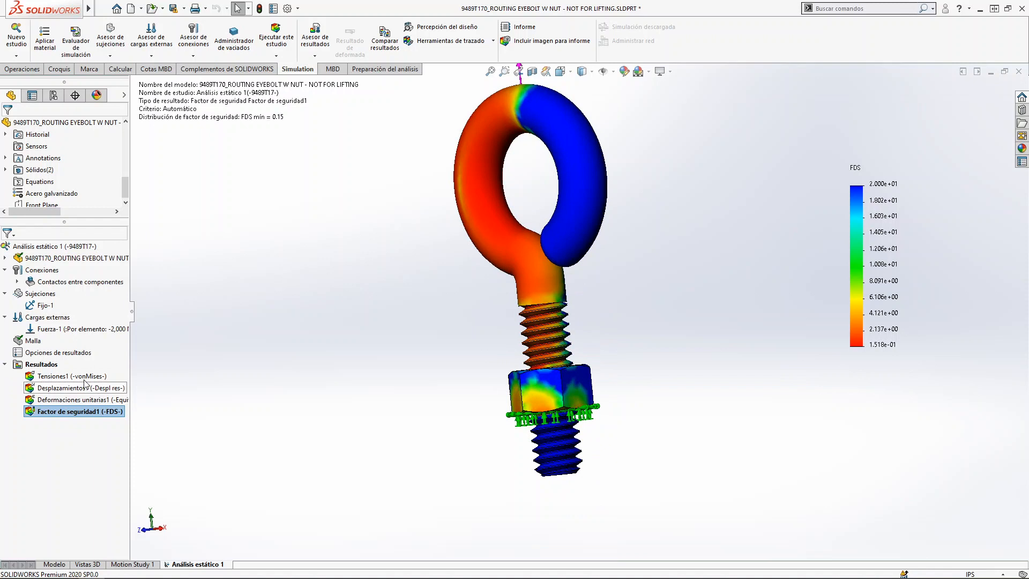
scroll(659, 330, up, 4)
scroll(705, 271, down, 2)
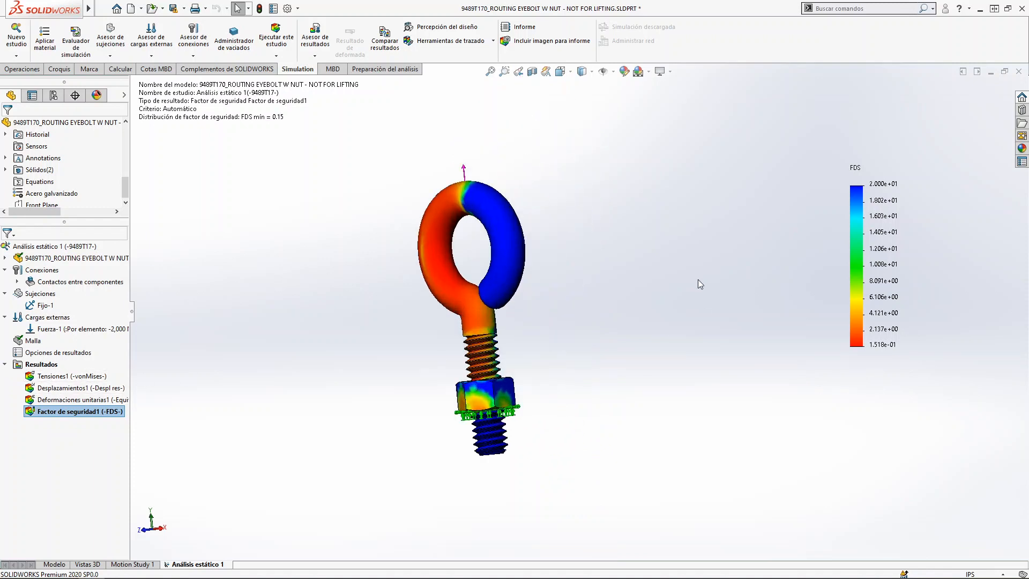
middle_drag(581, 255, 558, 233)
scroll(490, 263, up, 3)
scroll(490, 266, down, 2)
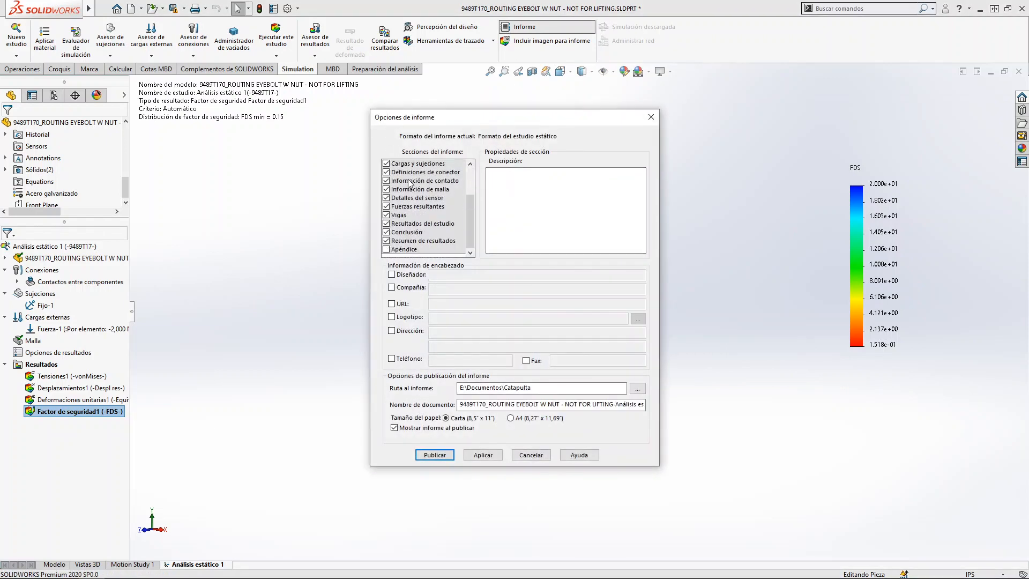
Check the remaining sections of the static study's report and publish it to E:\Documents\Catapulta.
scroll(420, 198, down, 2)
click(433, 455)
click(547, 318)
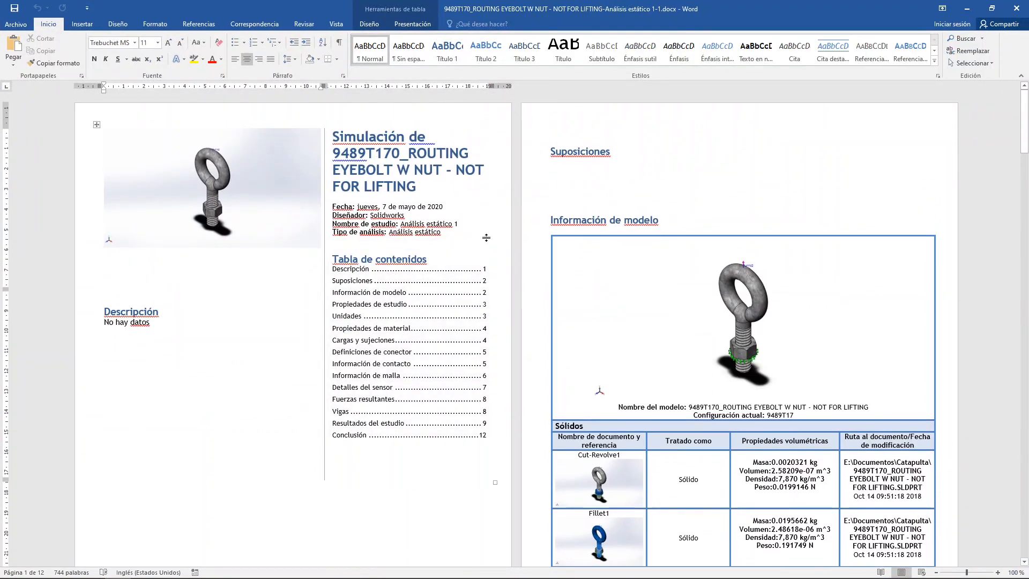
Review the published report's cover page and its model information, including the volumetric properties of the two solids.
ctrl+scroll(486, 237, up, 2)
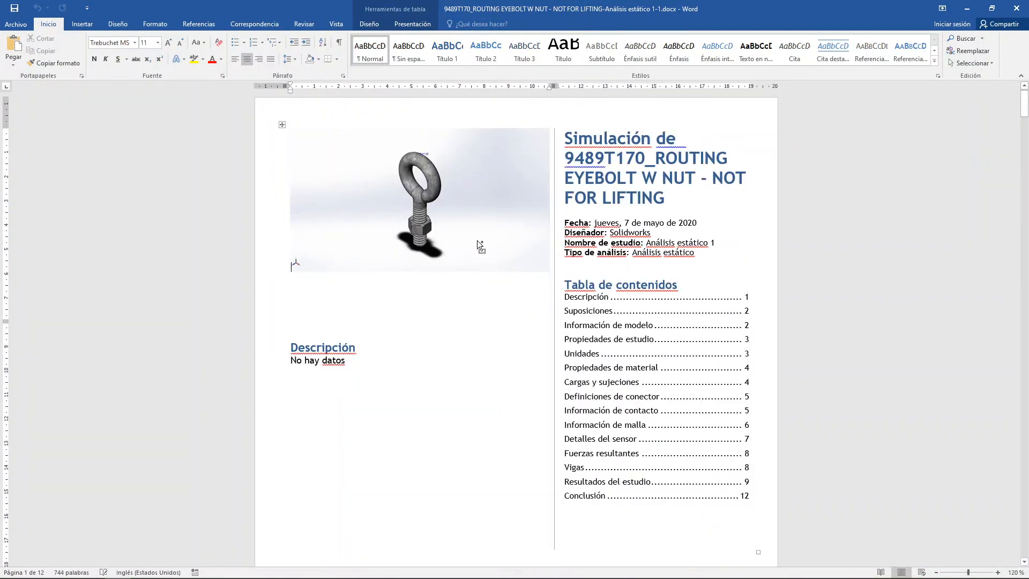
scroll(604, 284, down, 10)
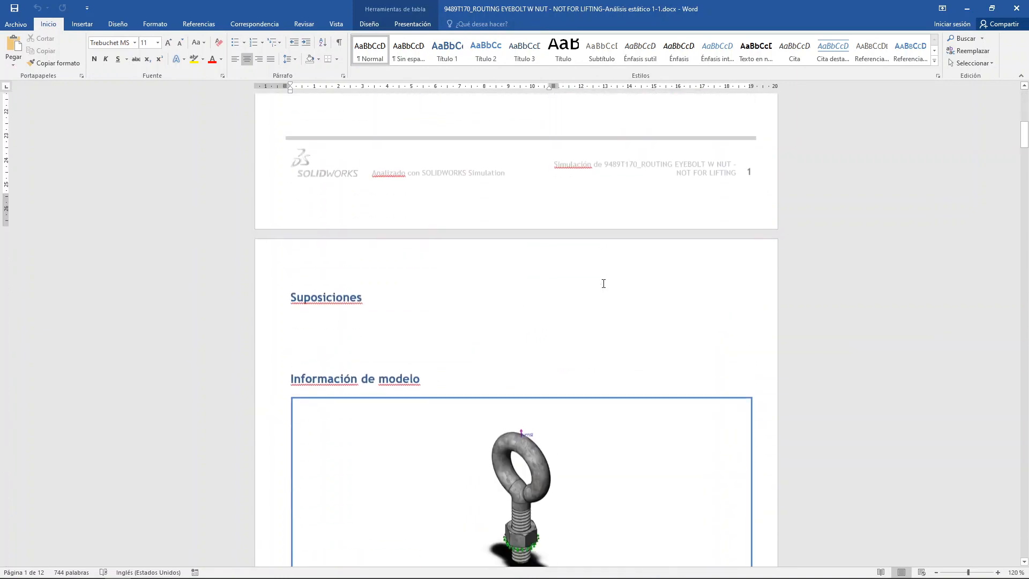
scroll(604, 283, down, 4)
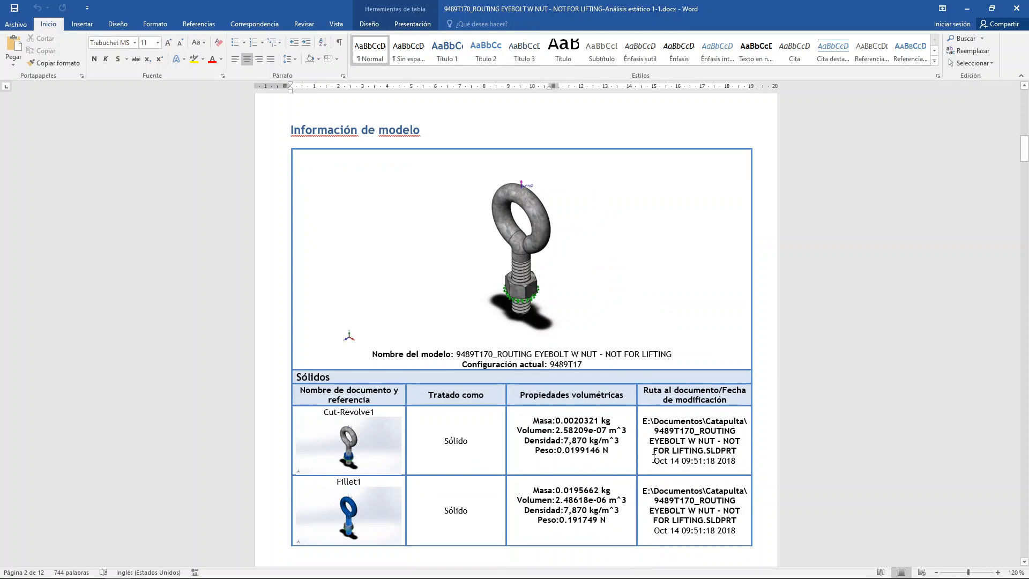
scroll(688, 441, down, 4)
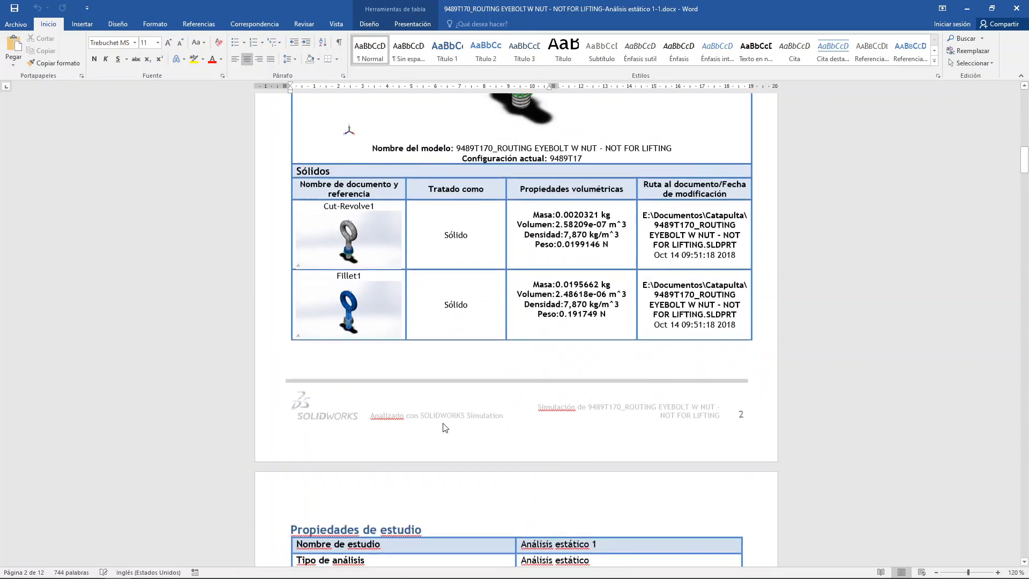
scroll(531, 397, down, 2)
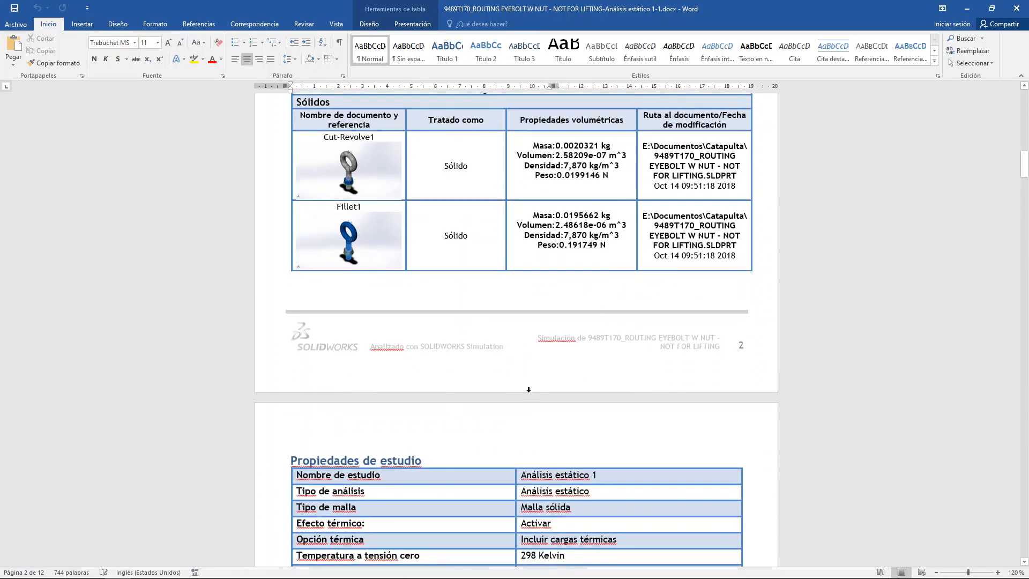
scroll(528, 390, up, 2)
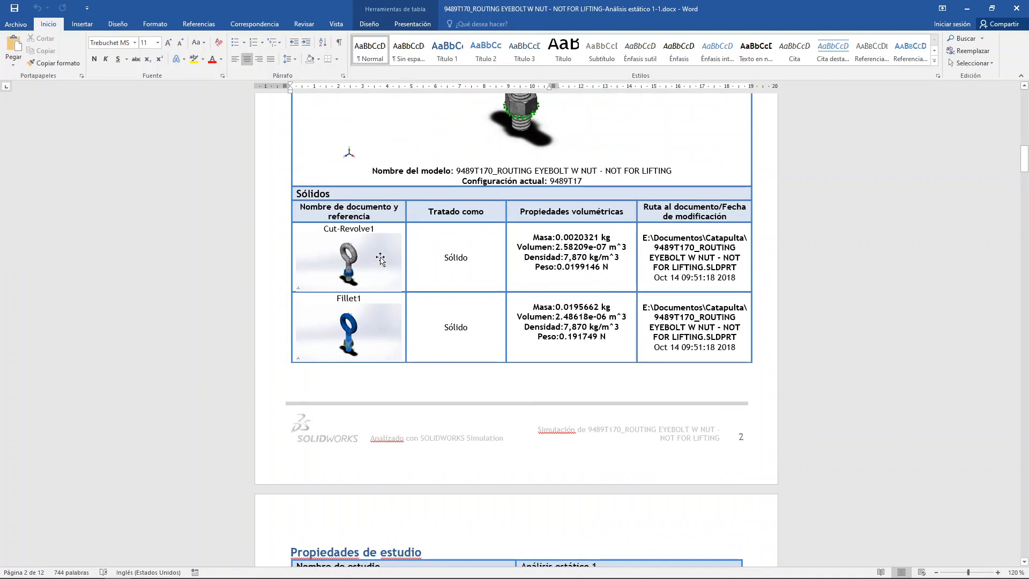
scroll(536, 232, up, 3)
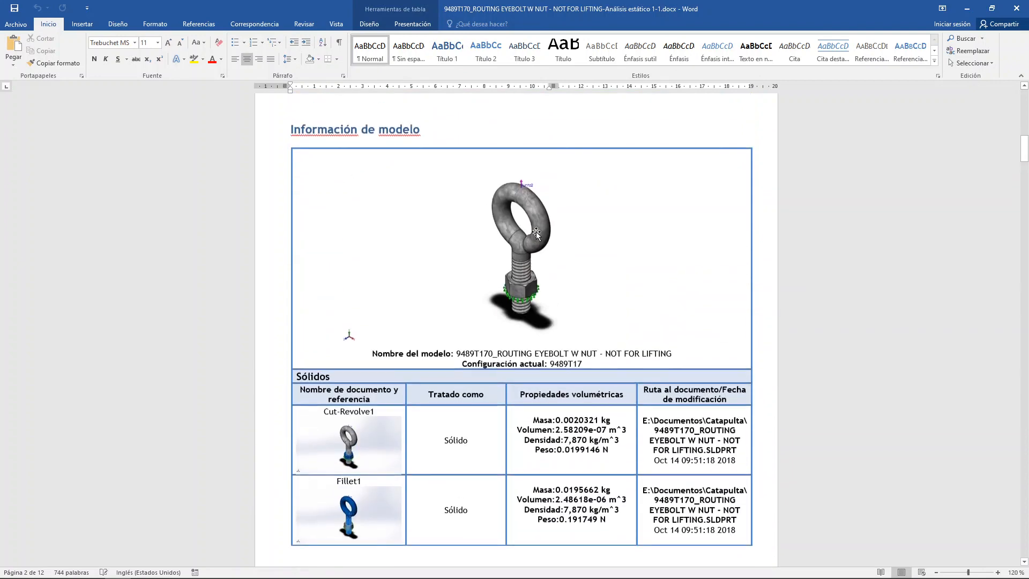
Check the report's study properties table and the units used for the static study.
scroll(507, 312, down, 3)
scroll(507, 312, down, 5)
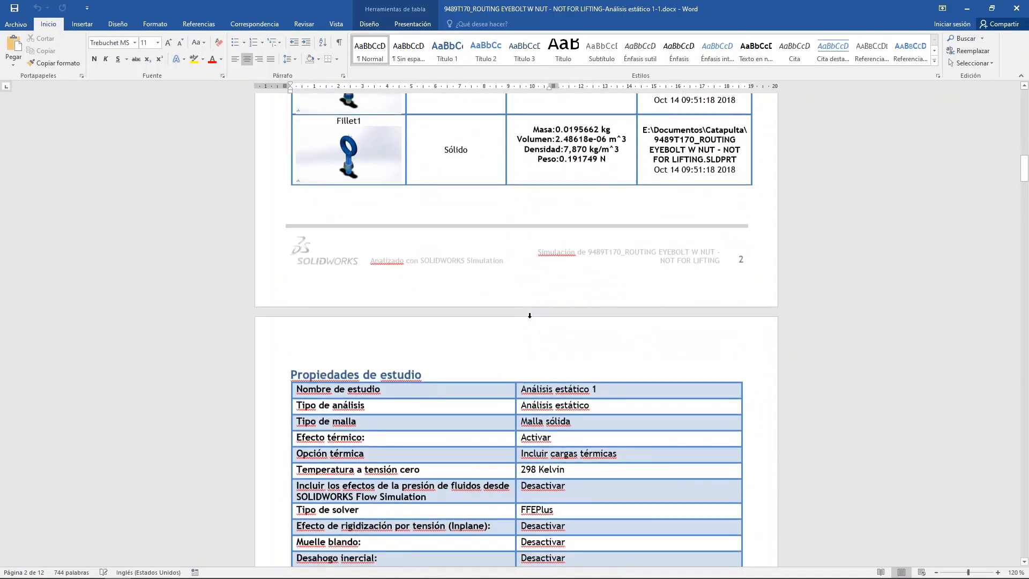
scroll(534, 319, down, 2)
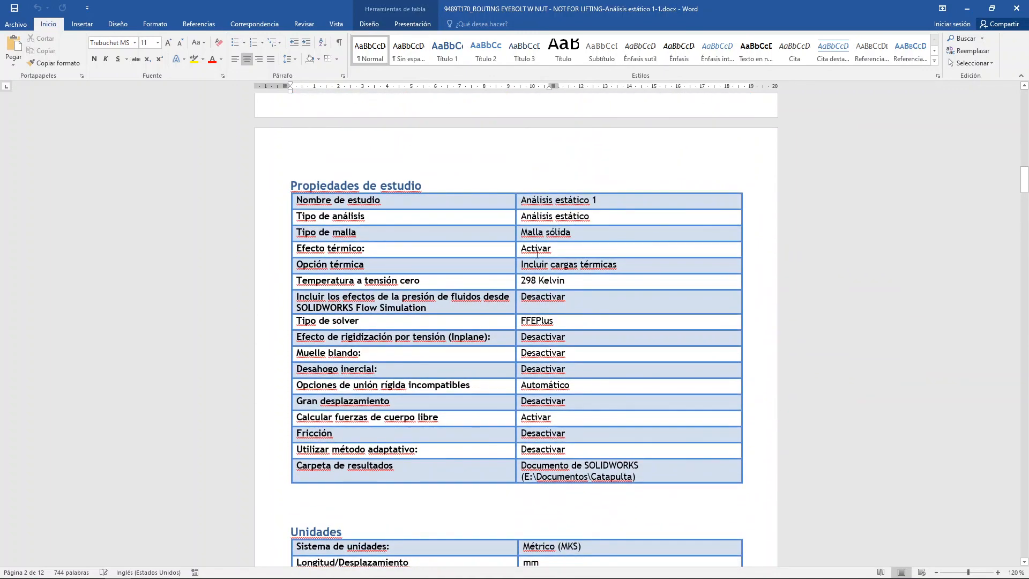
scroll(549, 384, down, 5)
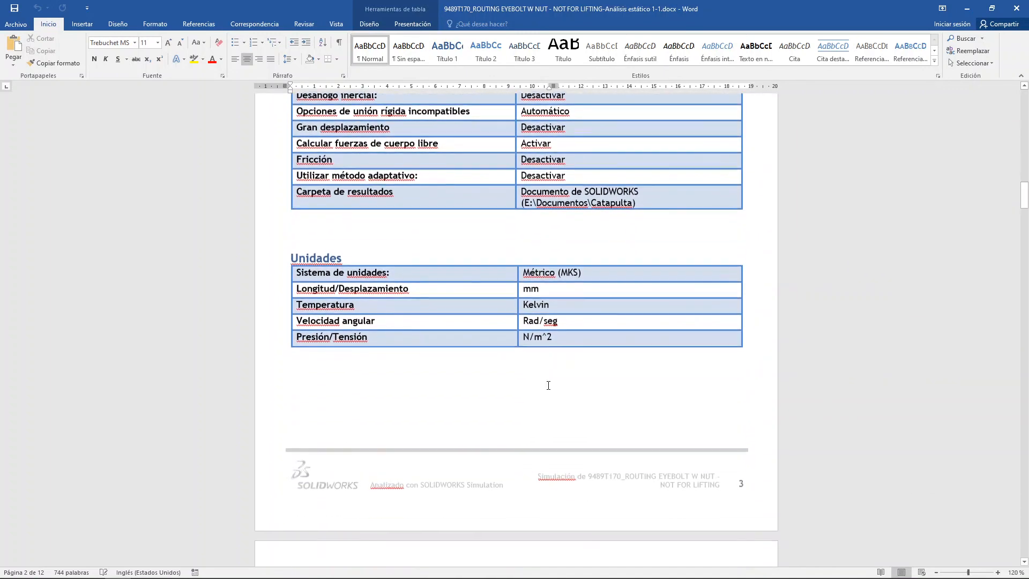
Read the galvanized steel's material properties and the details of the Fijo-1 fixture and Fuerza-1 load.
scroll(299, 257, down, 7)
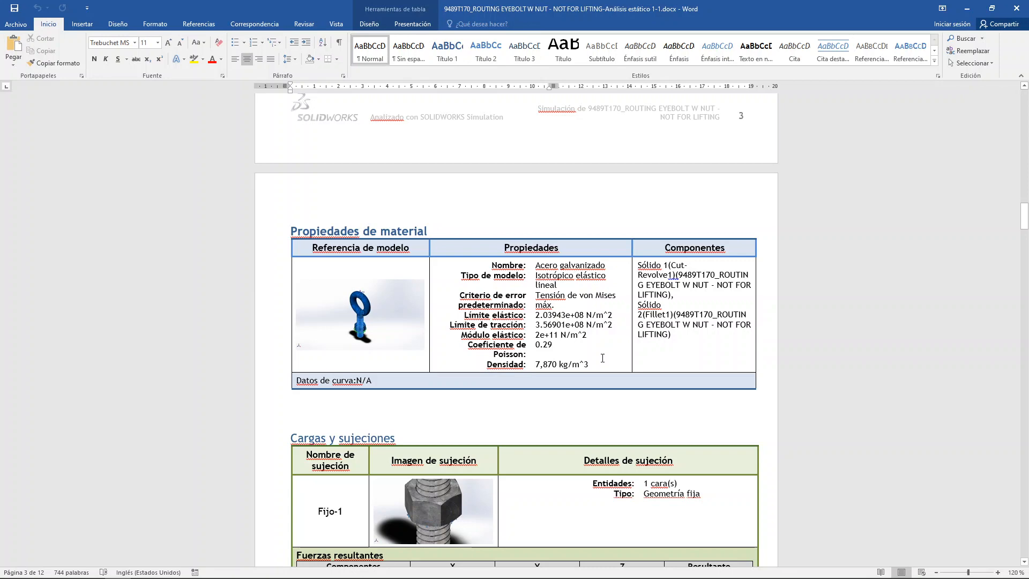
scroll(590, 324, down, 6)
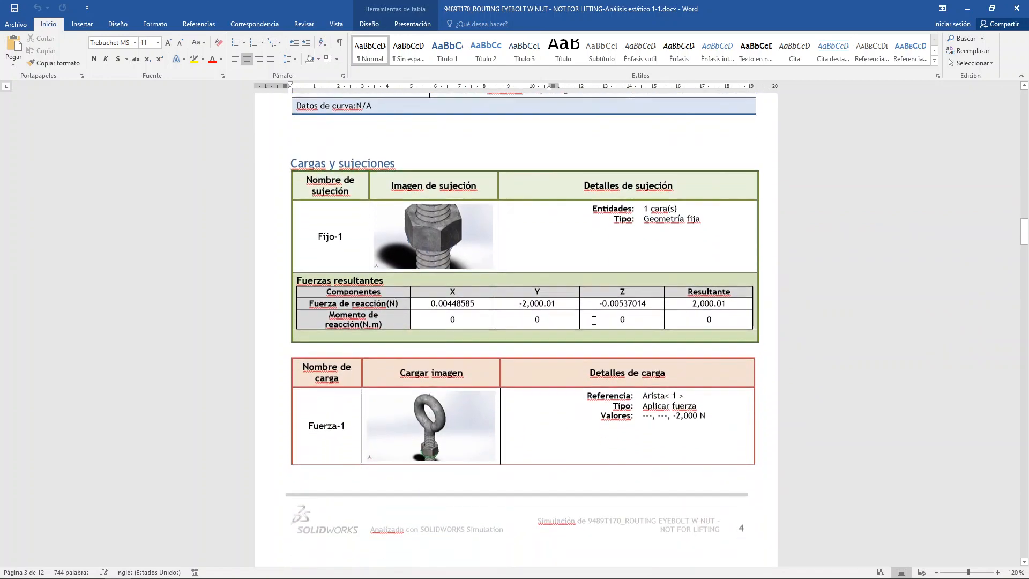
scroll(594, 321, up, 2)
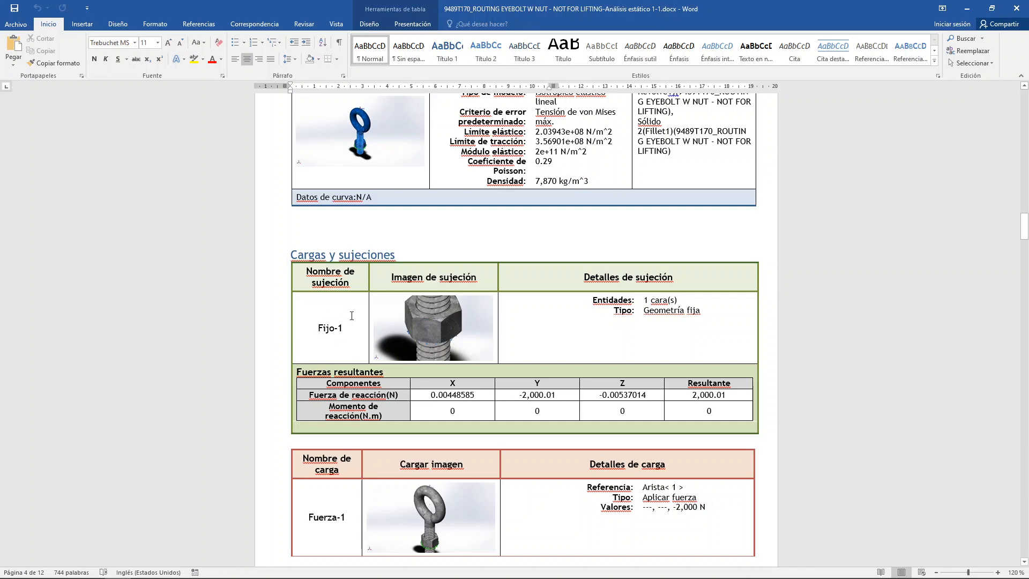
scroll(351, 315, down, 3)
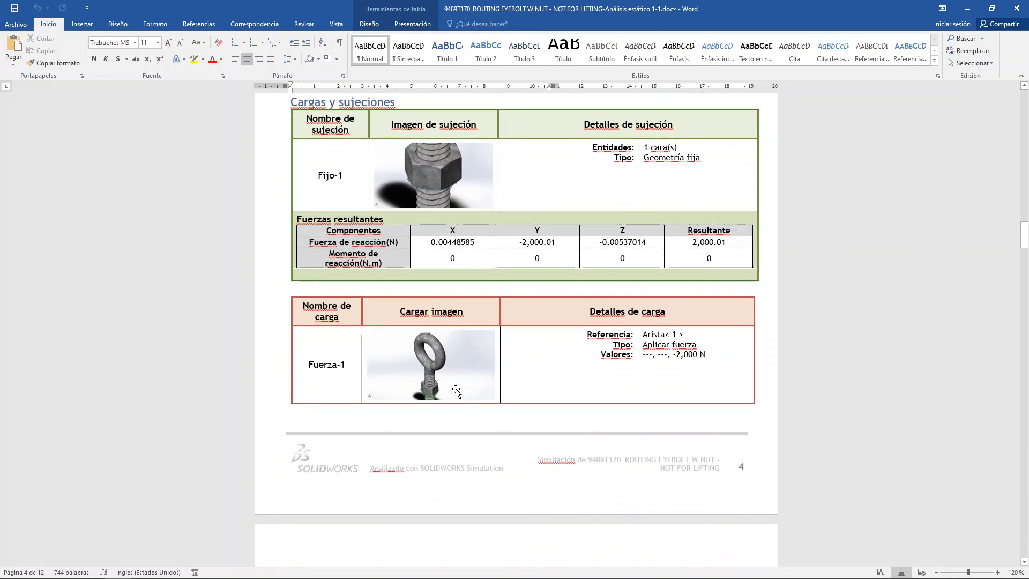
Examine the report's connector and contact sections and the mesh information with its details and mesh image.
scroll(562, 323, down, 6)
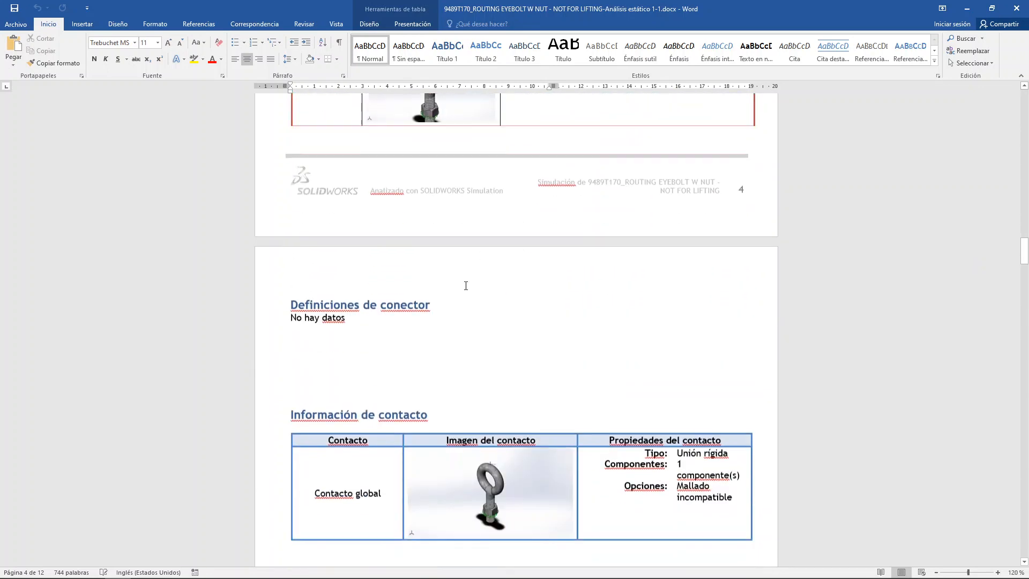
scroll(450, 292, down, 2)
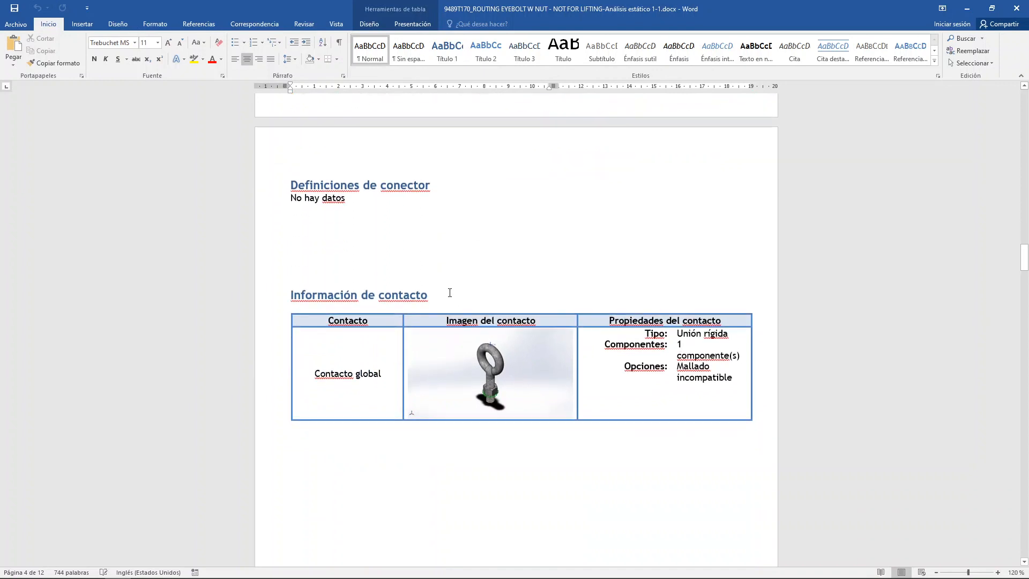
scroll(372, 254, down, 3)
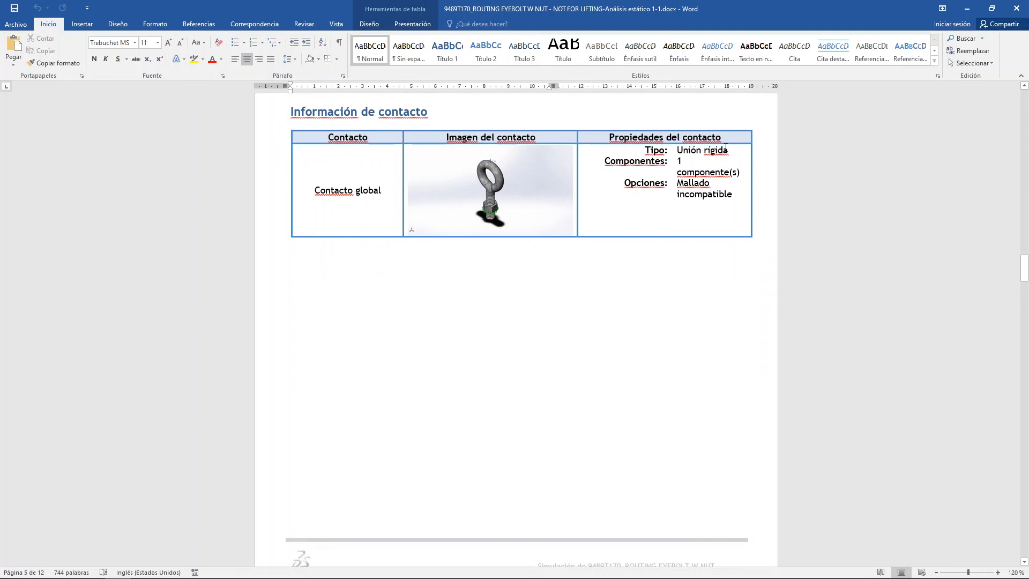
scroll(718, 191, down, 9)
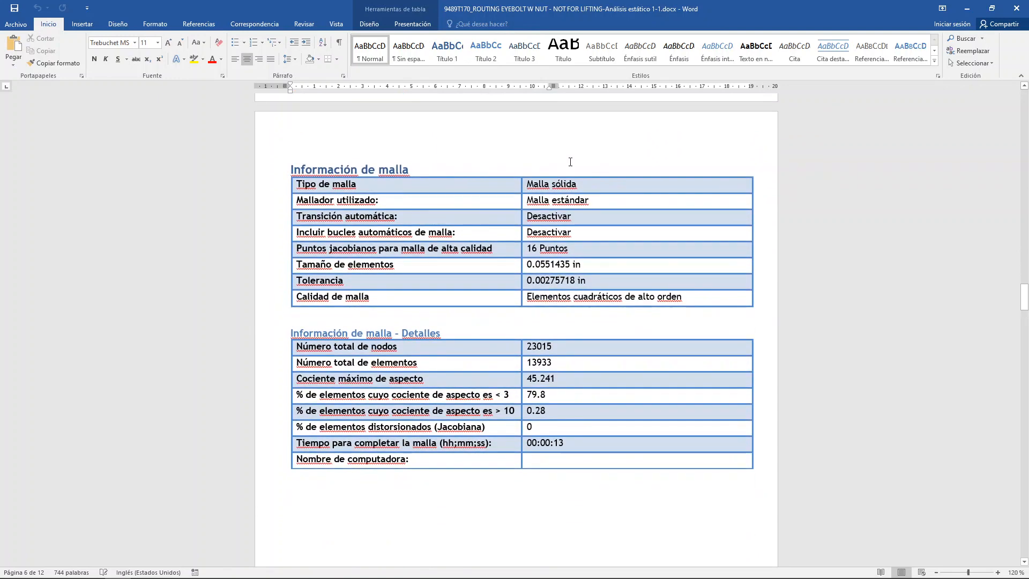
scroll(592, 187, down, 1)
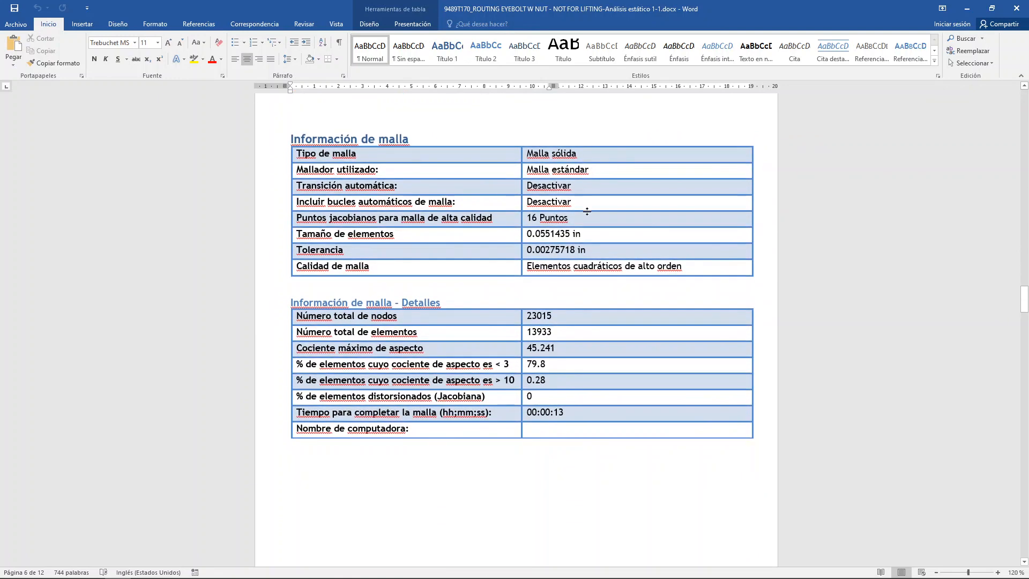
scroll(587, 211, down, 1)
scroll(479, 183, down, 2)
scroll(479, 183, down, 1)
scroll(479, 183, down, 13)
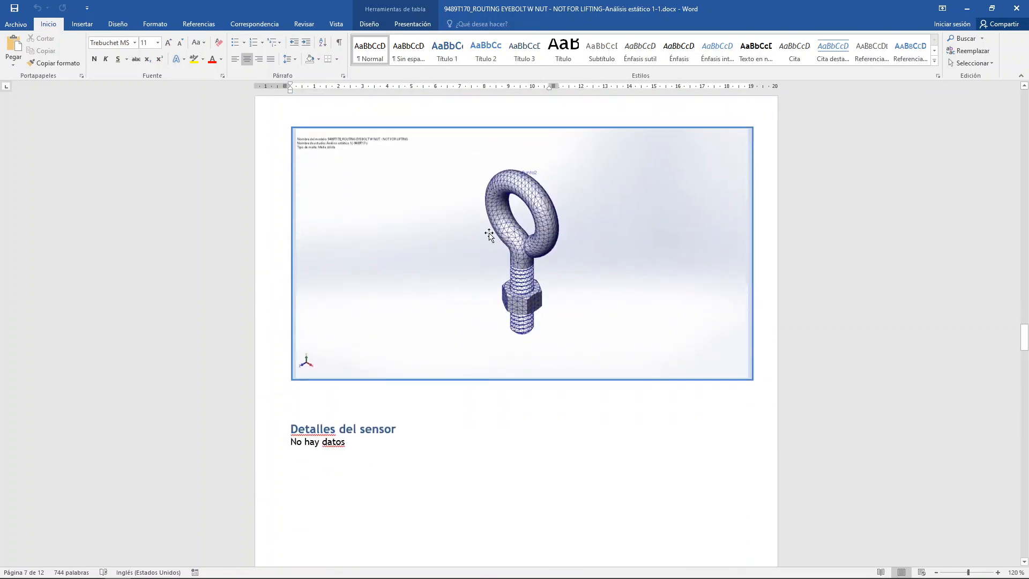
Read the resultant force tables for reaction and free-body forces and moments, through to the beams section.
scroll(489, 229, down, 12)
scroll(571, 256, down, 3)
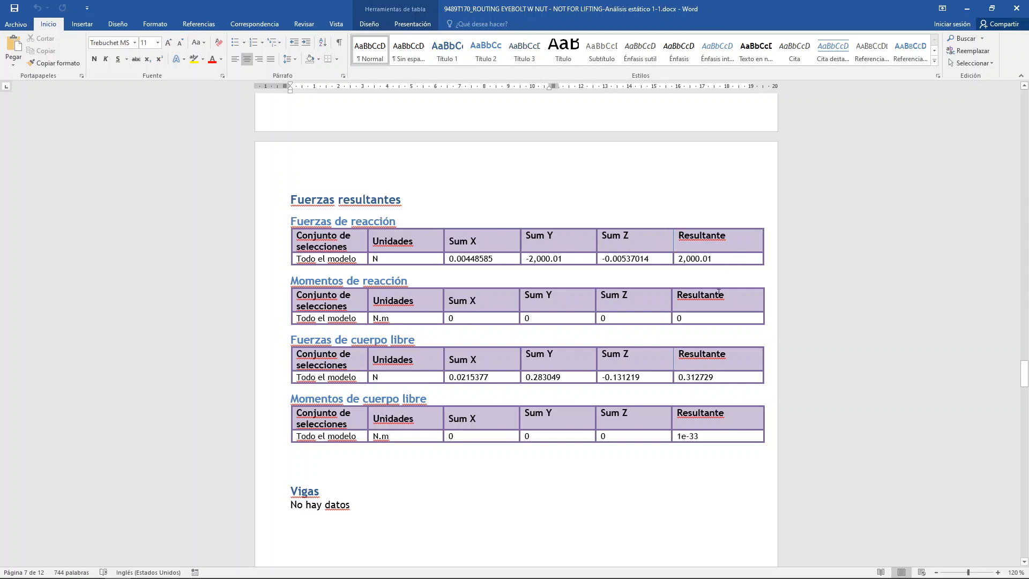
scroll(714, 310, down, 5)
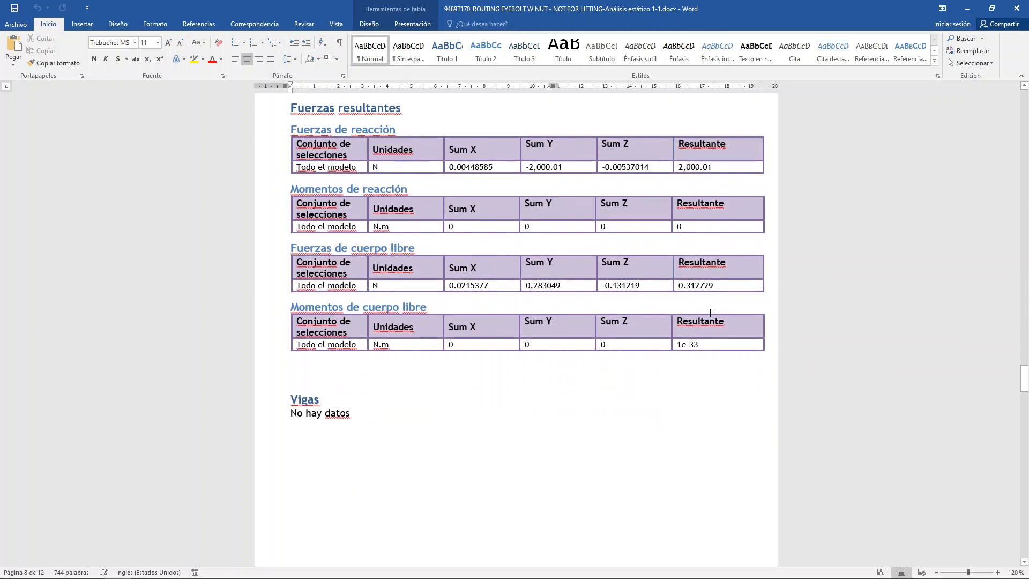
scroll(710, 310, down, 3)
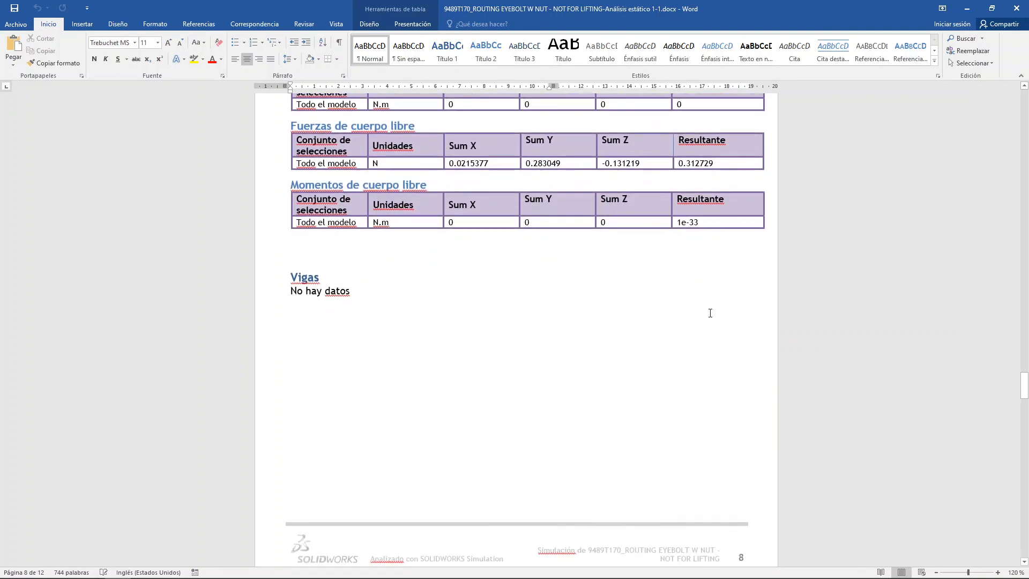
Examine the von Mises stress plot in the study results and the minimum and maximum values of the resultant displacements.
scroll(710, 313, down, 13)
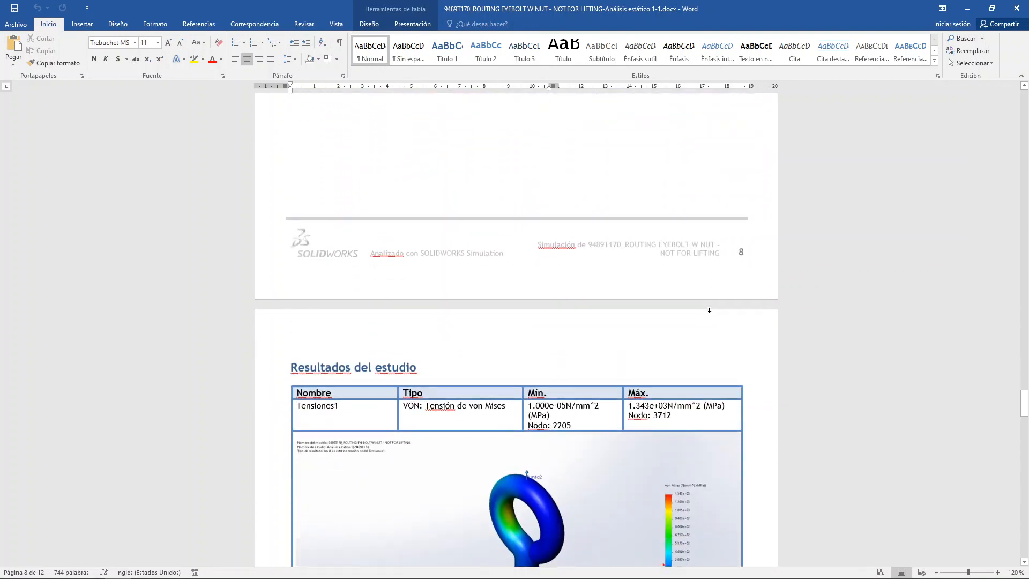
scroll(709, 315, down, 4)
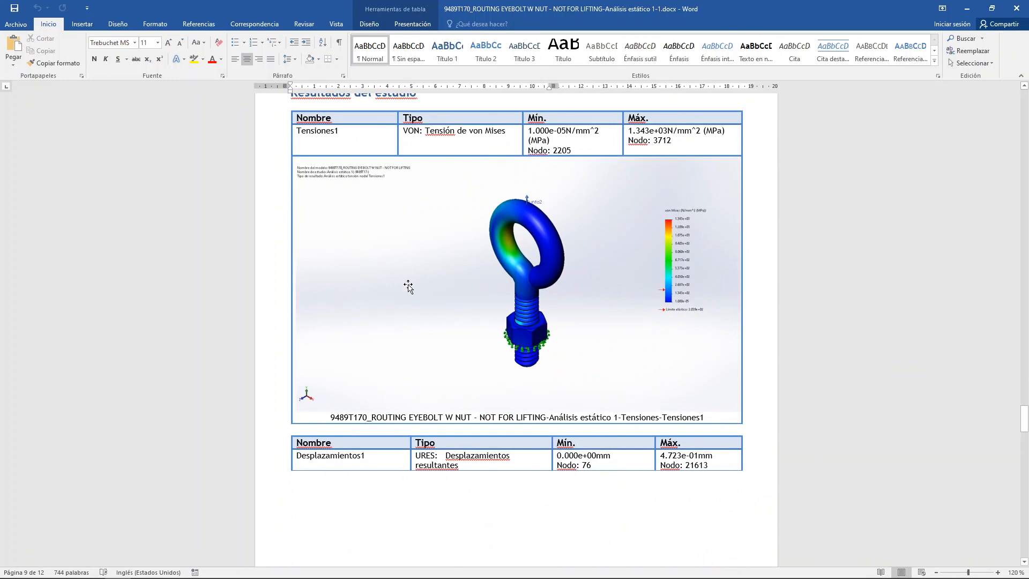
scroll(412, 300, up, 1)
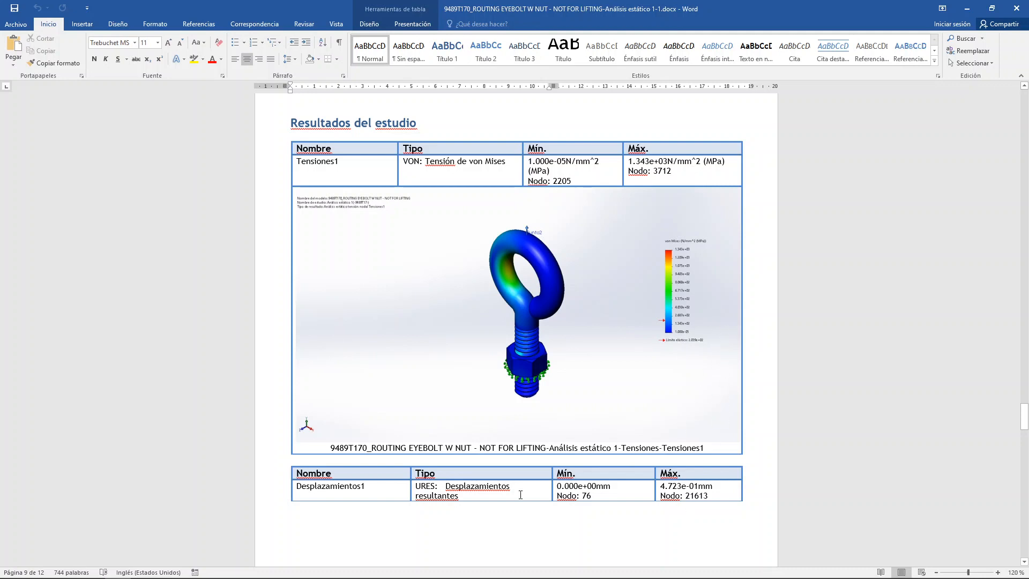
scroll(574, 504, down, 1)
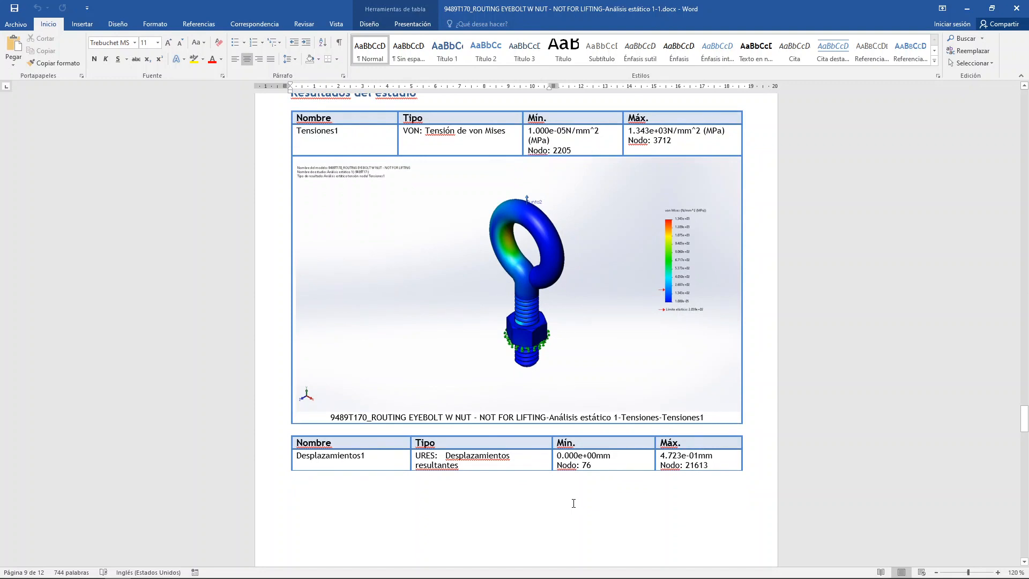
scroll(574, 504, down, 1)
scroll(573, 503, down, 2)
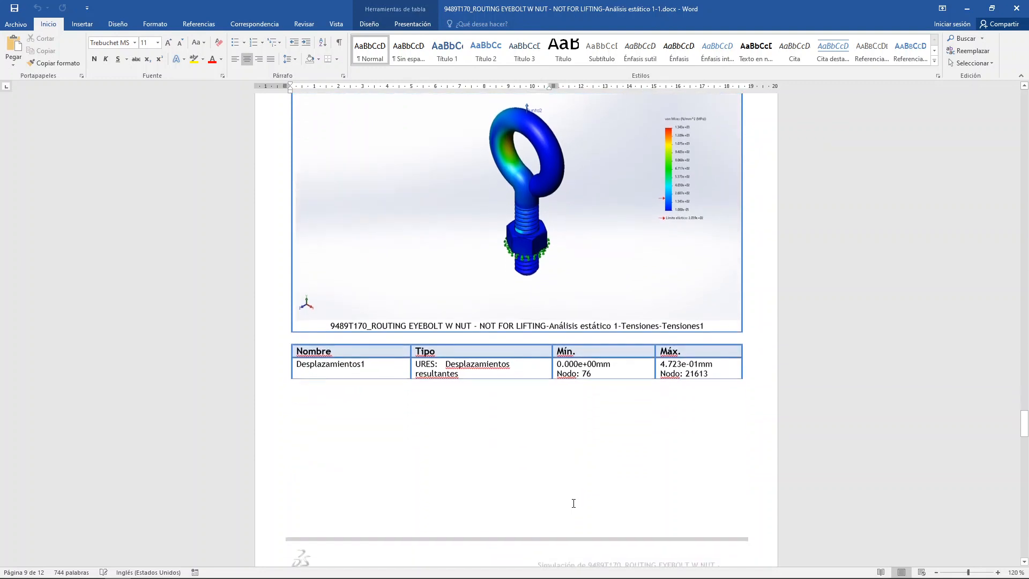
scroll(574, 503, down, 1)
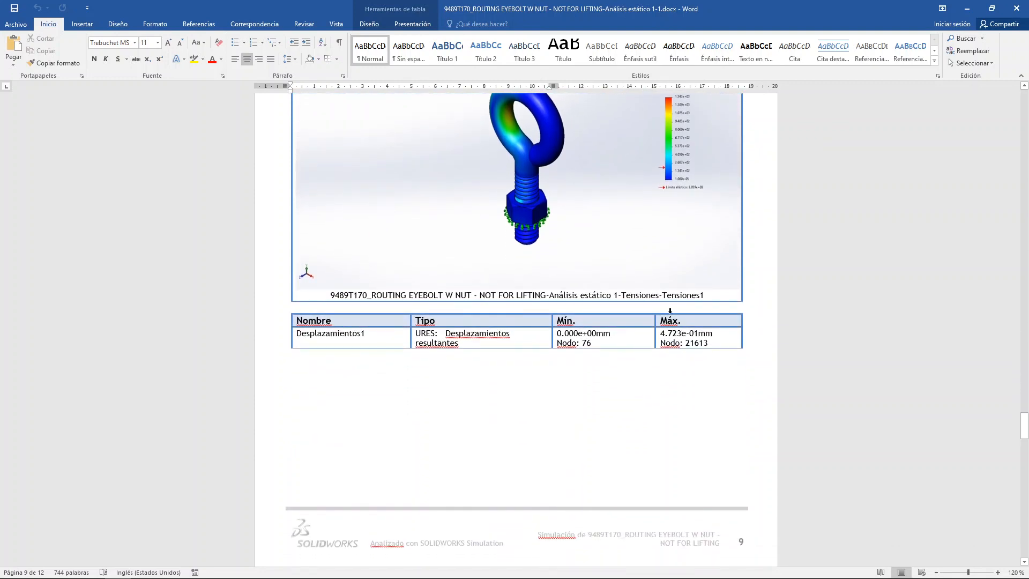
Examine the resultant displacement plot and the equivalent strain results with their plot in the report.
scroll(588, 370, down, 5)
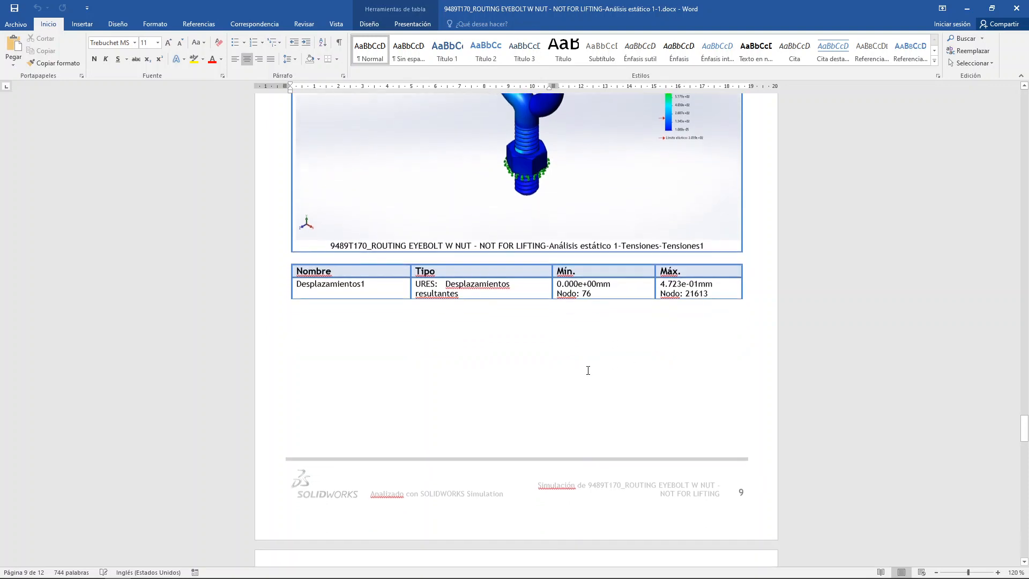
scroll(586, 374, down, 4)
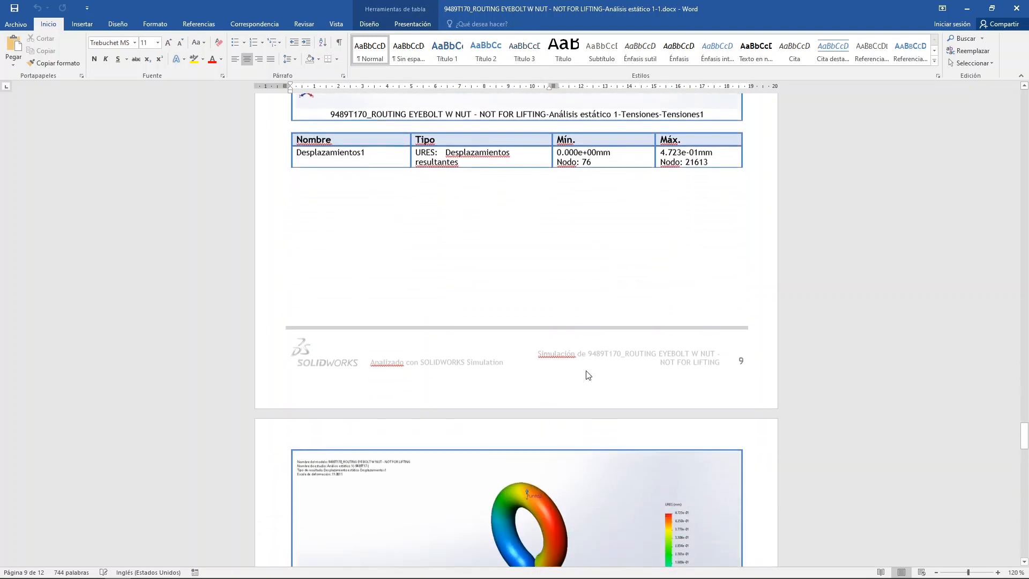
scroll(587, 374, down, 7)
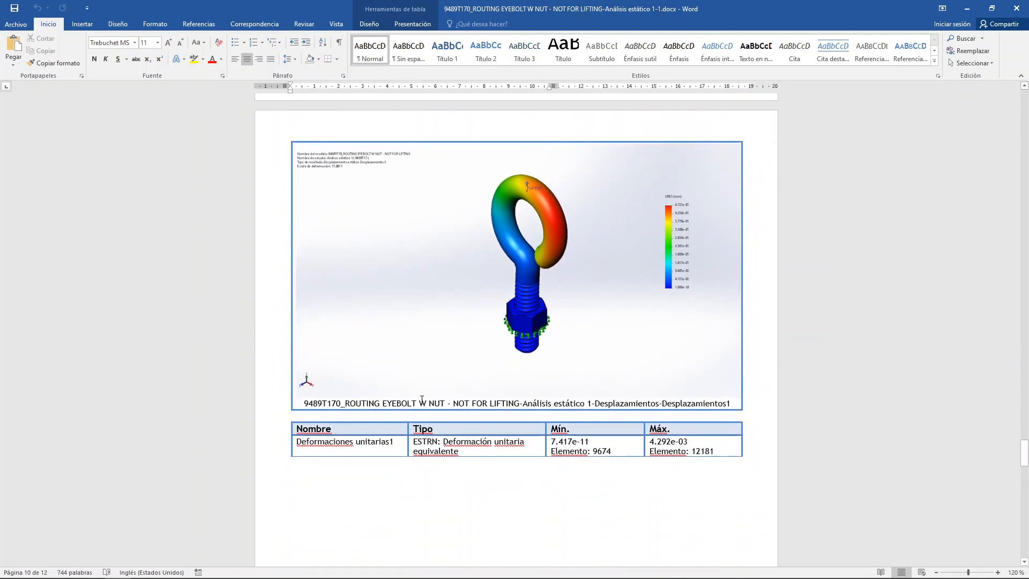
scroll(421, 400, down, 1)
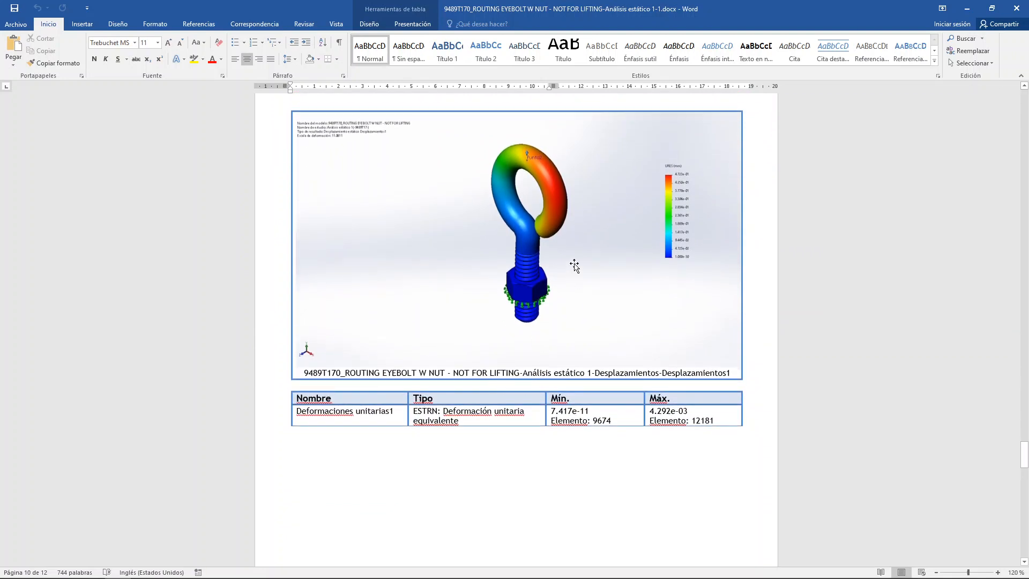
scroll(414, 374, down, 1)
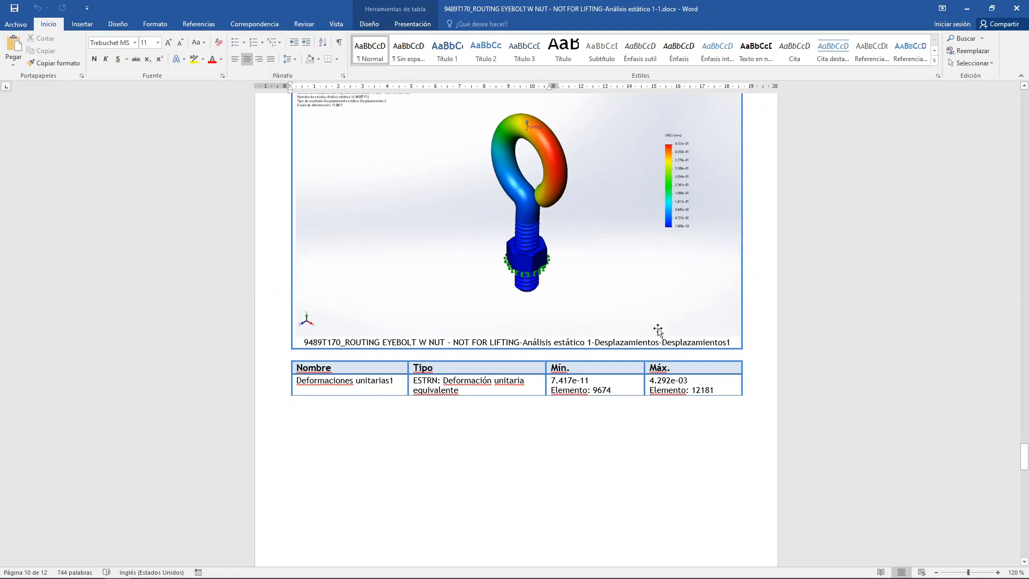
scroll(700, 347, down, 20)
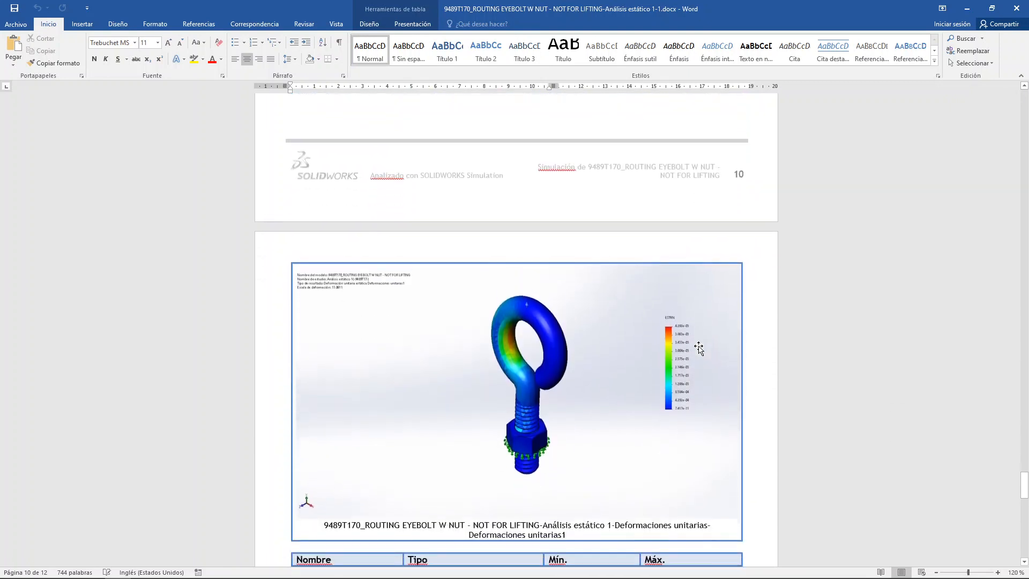
Examine the report's factor of safety values and plot through to the conclusion section, and close the report.
scroll(360, 351, down, 3)
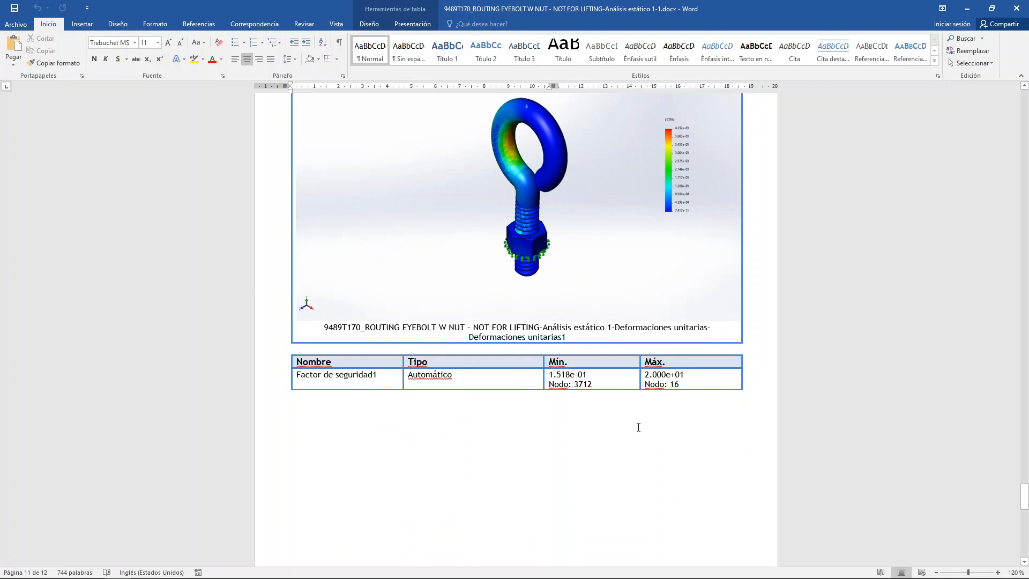
scroll(697, 415, down, 8)
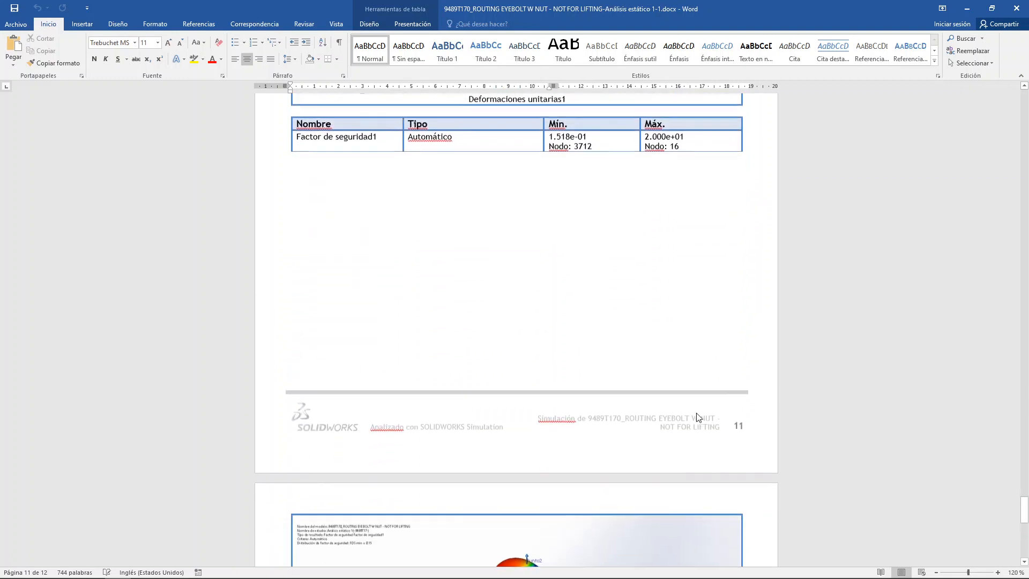
scroll(699, 417, down, 15)
scroll(697, 413, down, 3)
scroll(697, 413, up, 10)
scroll(536, 370, down, 3)
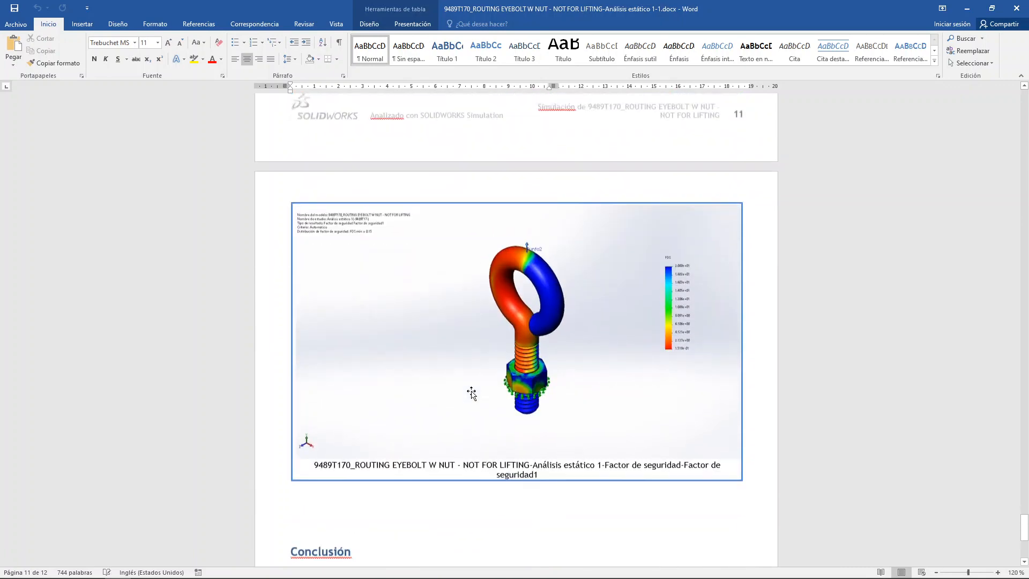
scroll(471, 392, down, 10)
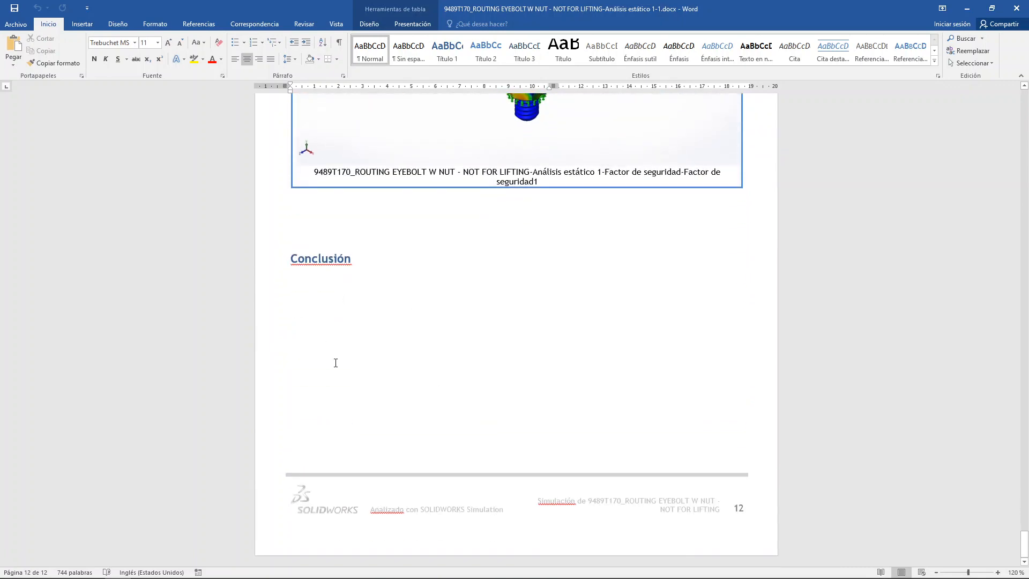
scroll(535, 326, up, 20)
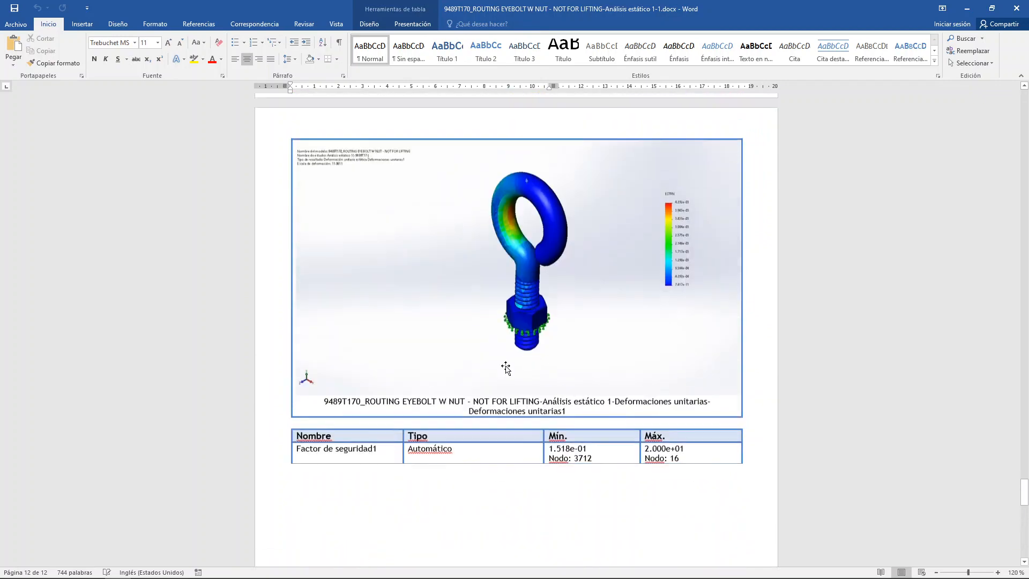
scroll(488, 353, up, 12)
click(1017, 8)
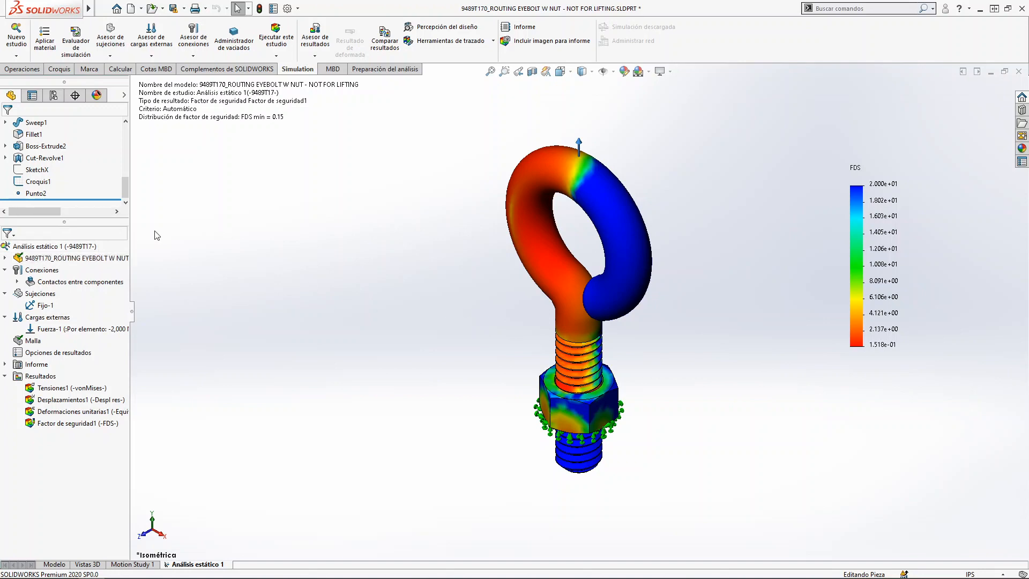
Apply AISI 4130 steel annealed at 865C (Acero recocido a 865C) to the eyebolt and run the static study again.
click(45, 38)
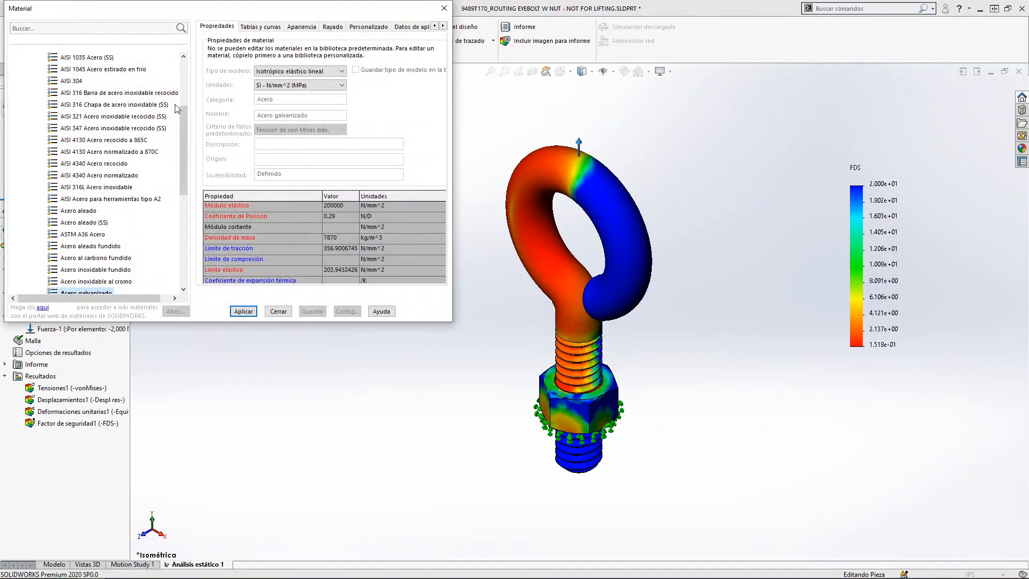
mouse_move(182, 120)
mouse_down()
mouse_move(194, 93)
mouse_move(179, 132)
mouse_up()
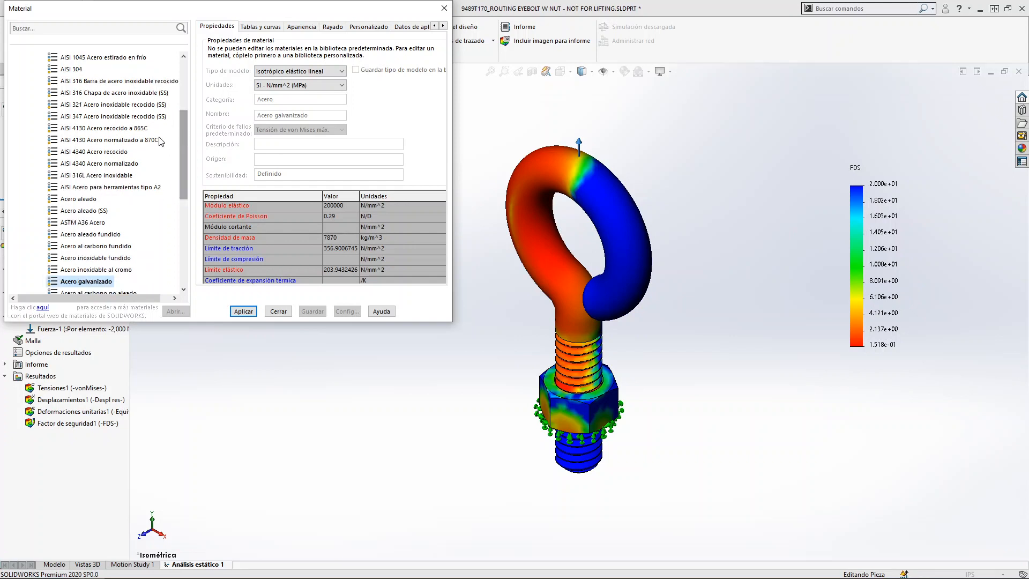
click(98, 128)
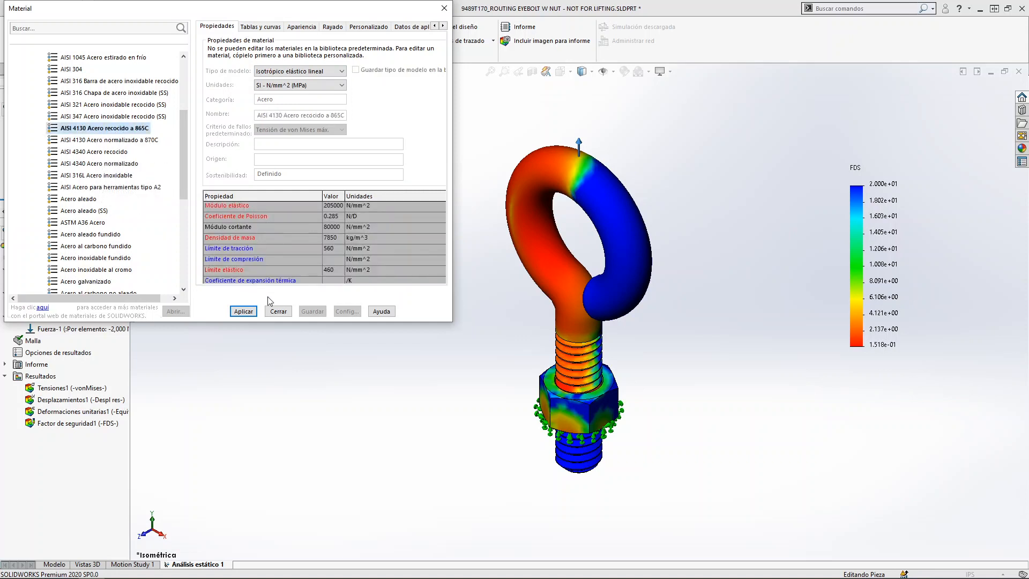
click(241, 307)
click(246, 311)
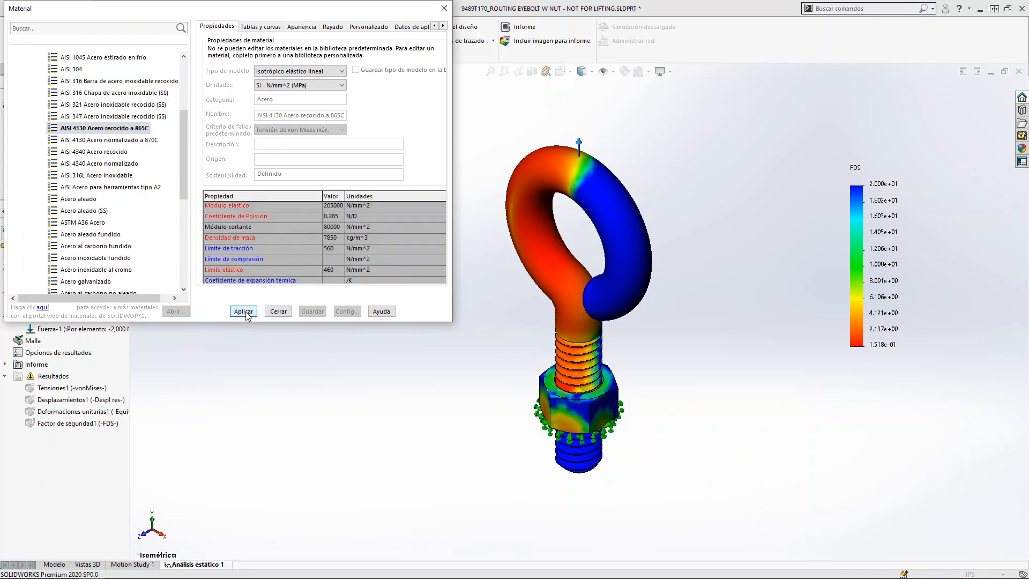
click(278, 311)
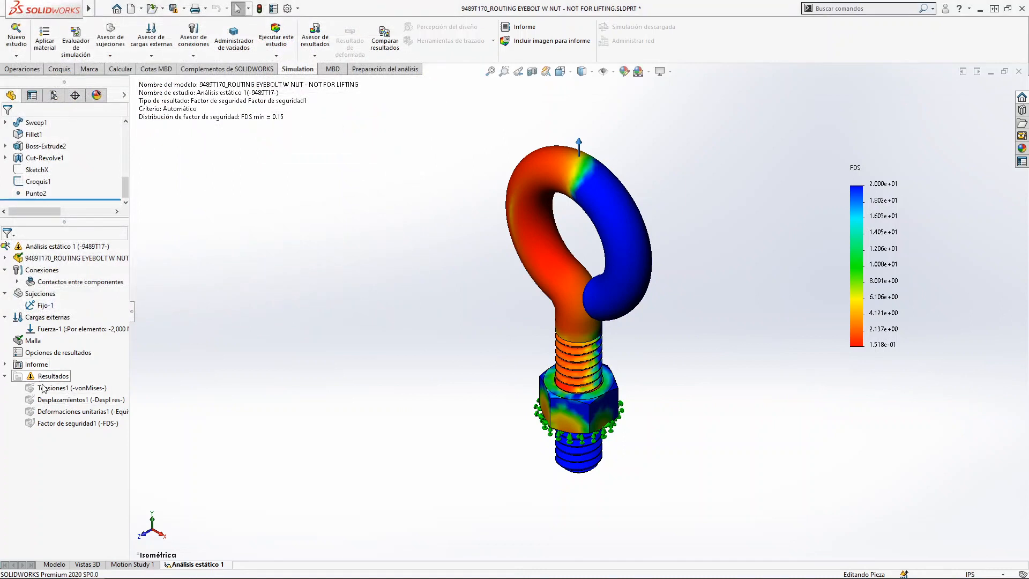
click(275, 44)
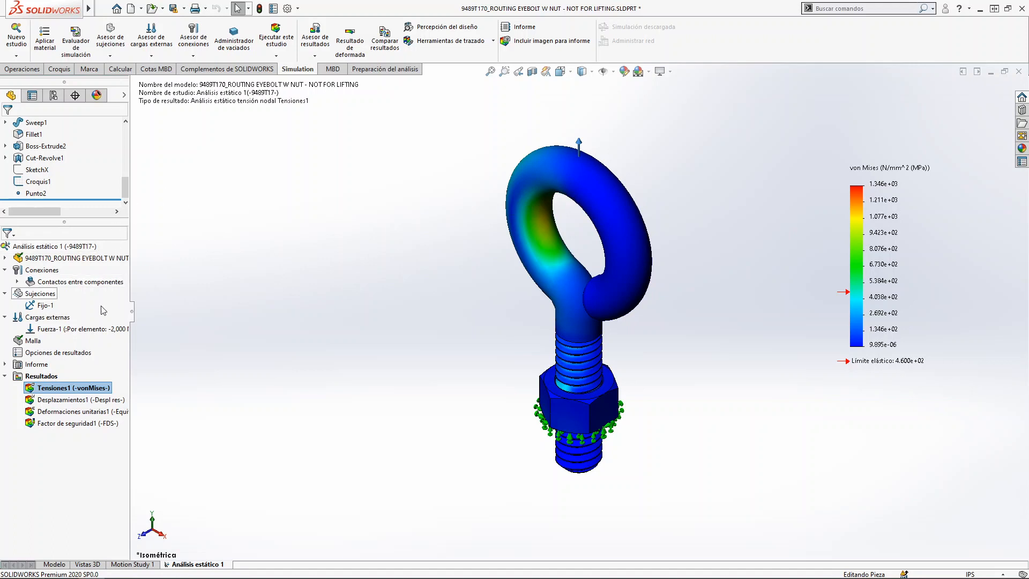
Set the external load Fuerza-1 on the eyebolt to 300 N.
right_click(47, 326)
click(69, 332)
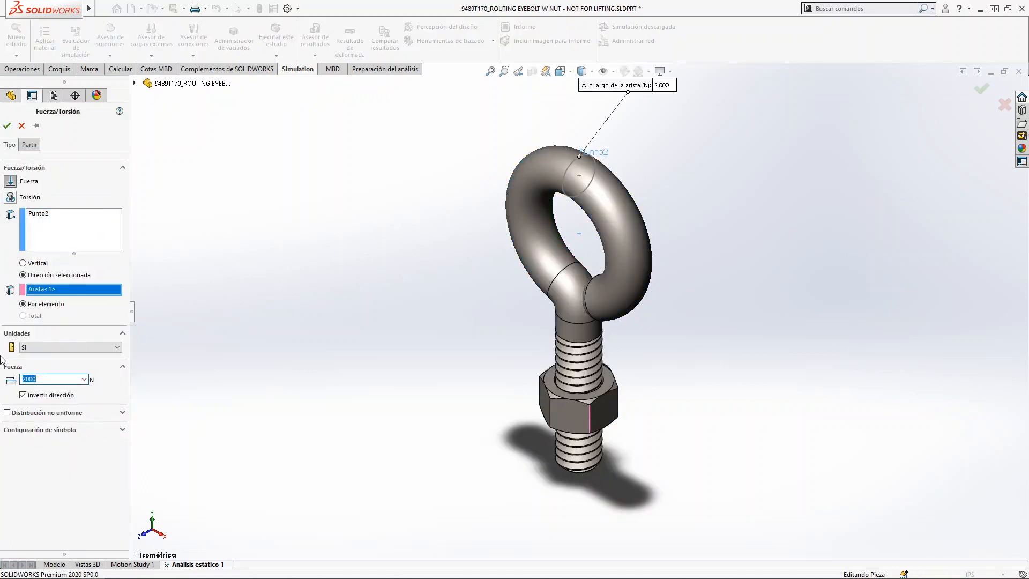
text(300)
click(8, 126)
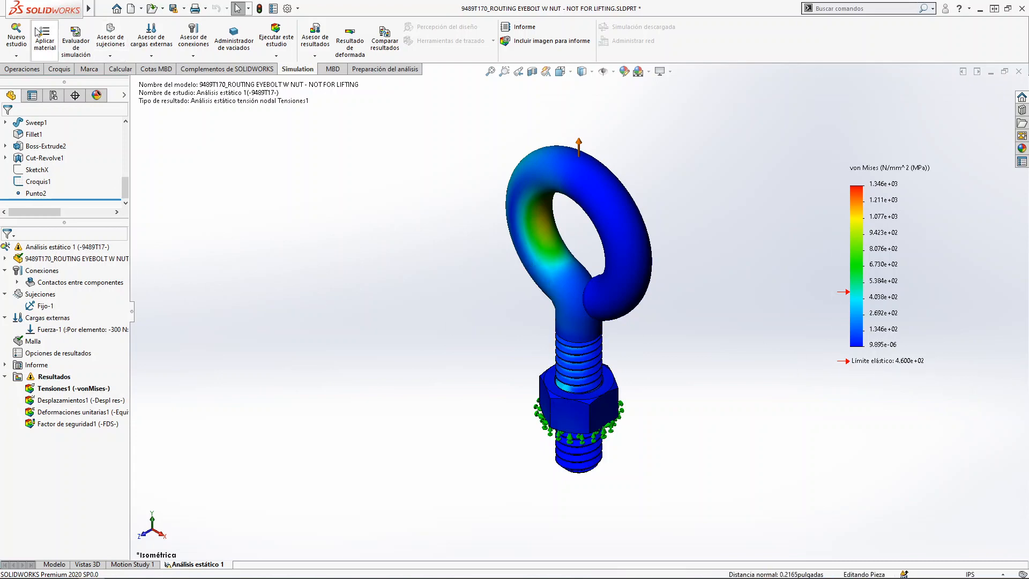
Apply galvanized steel (Acero galvanizado) to the eyebolt and rerun the static study with the reduced force.
scroll(134, 198, down, 3)
scroll(139, 217, down, 1)
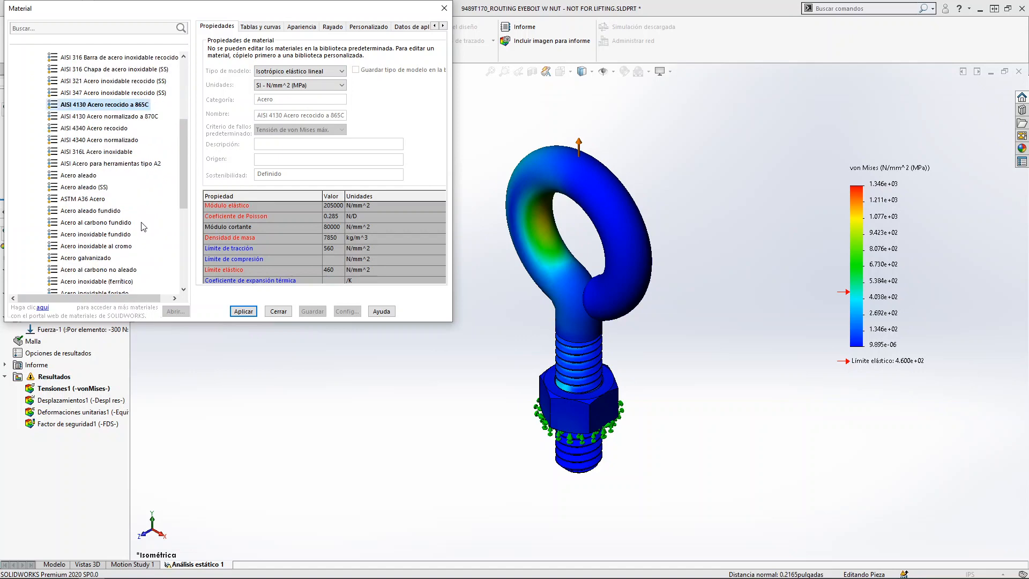
scroll(144, 231, down, 1)
click(91, 222)
click(243, 311)
click(278, 311)
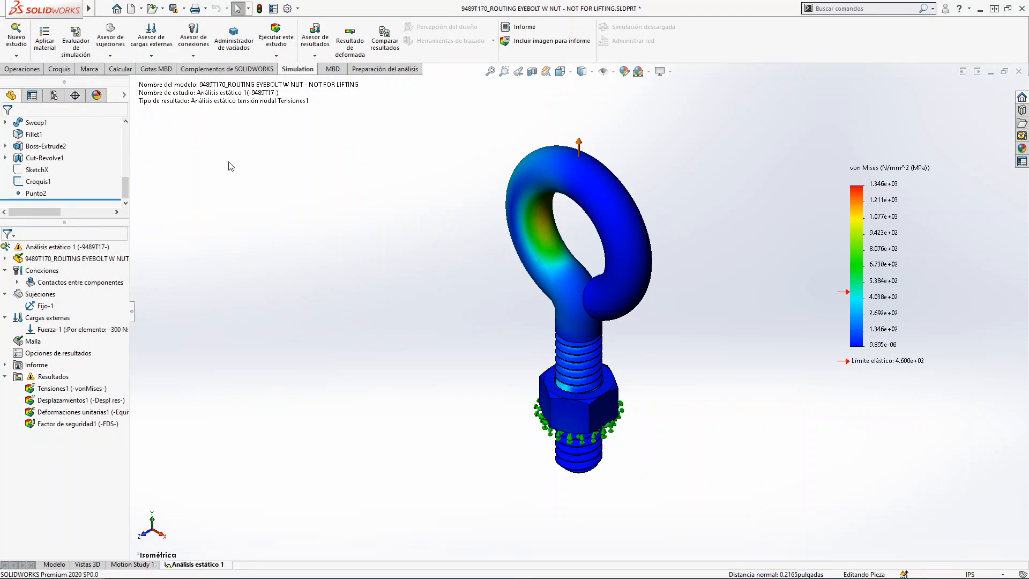
click(287, 35)
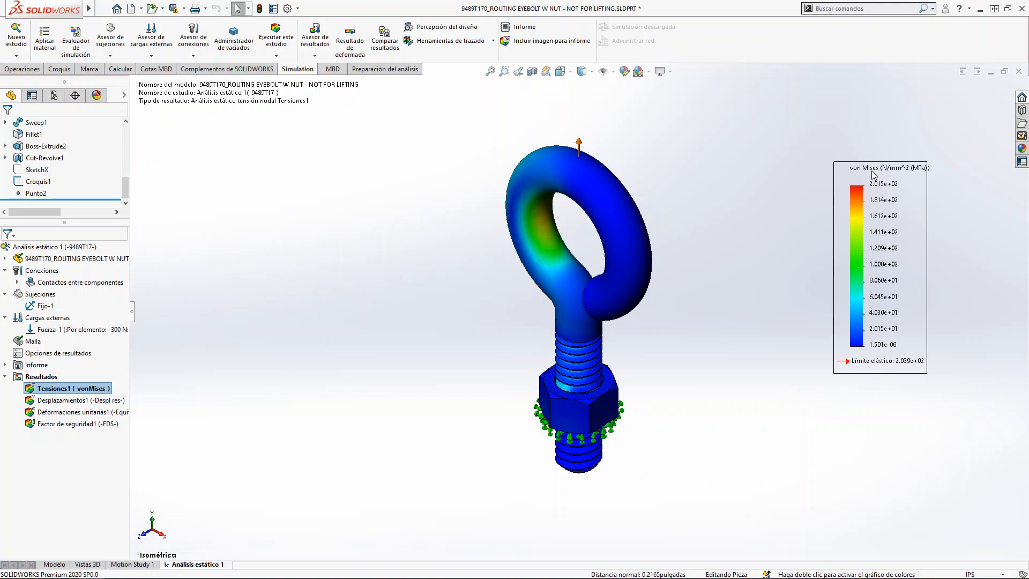
Inspect the von Mises stress distribution around the eyebolt's ring from different angles and distances.
middle_drag(549, 245, 607, 70)
scroll(539, 161, down, 3)
scroll(538, 300, down, 3)
scroll(558, 348, up, 1)
scroll(558, 346, up, 5)
middle_drag(585, 166, 514, 284)
middle_drag(672, 419, 684, 400)
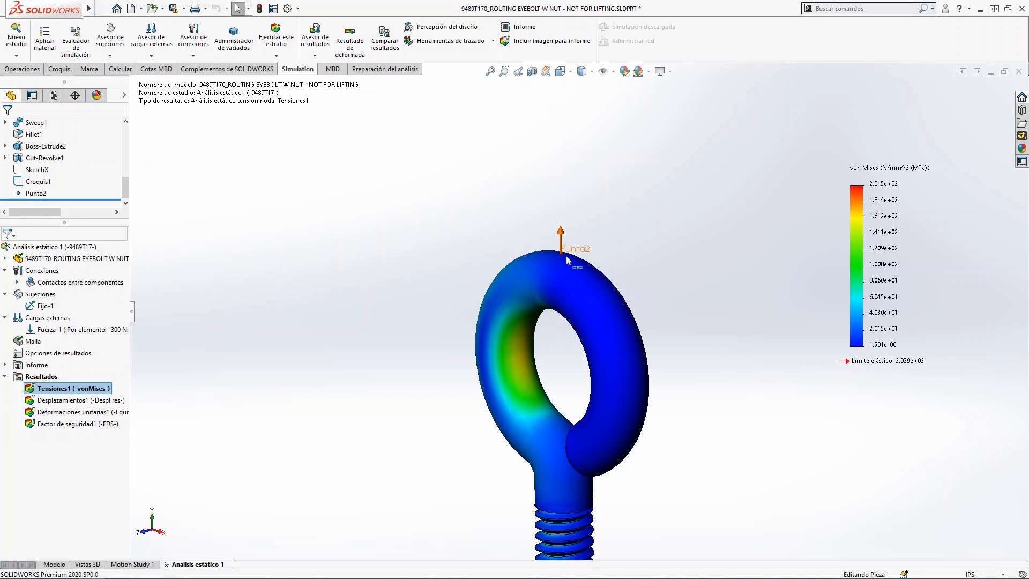
Show the resultant displacement plot Desplazamientos1, followed by the equivalent strain plot Deformaciones unitarias1.
click(78, 402)
right_click(78, 402)
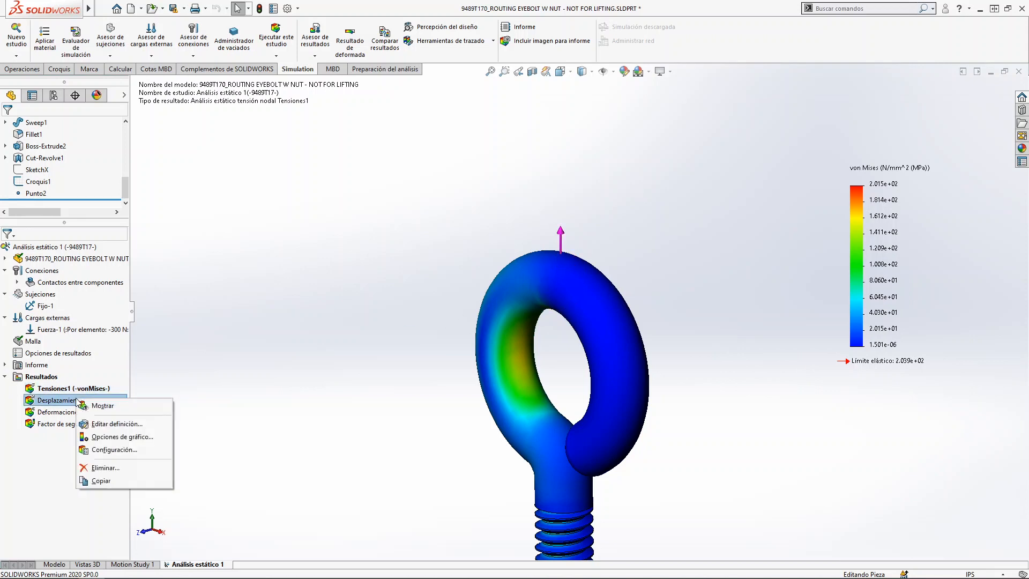
click(91, 406)
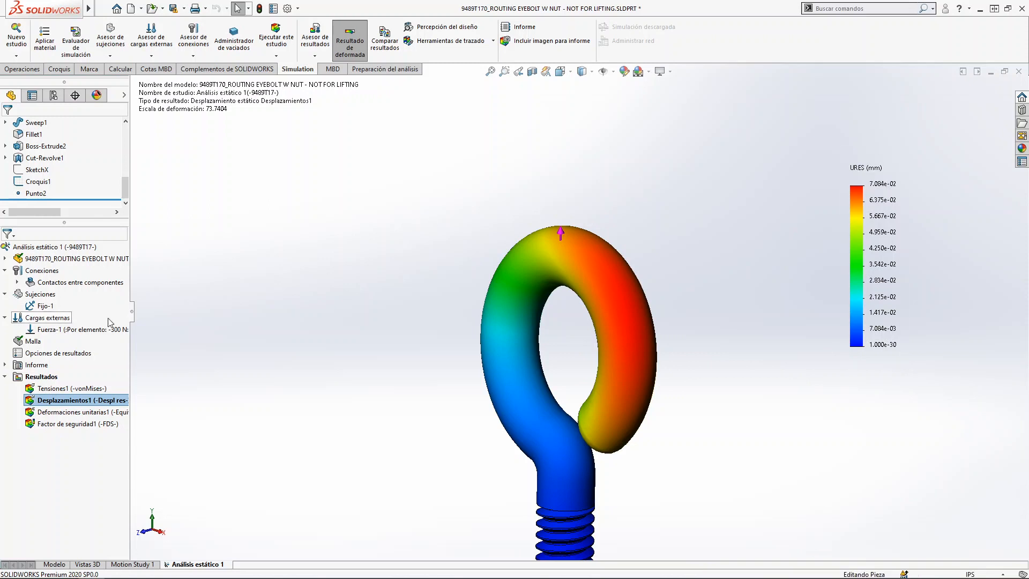
right_click(91, 413)
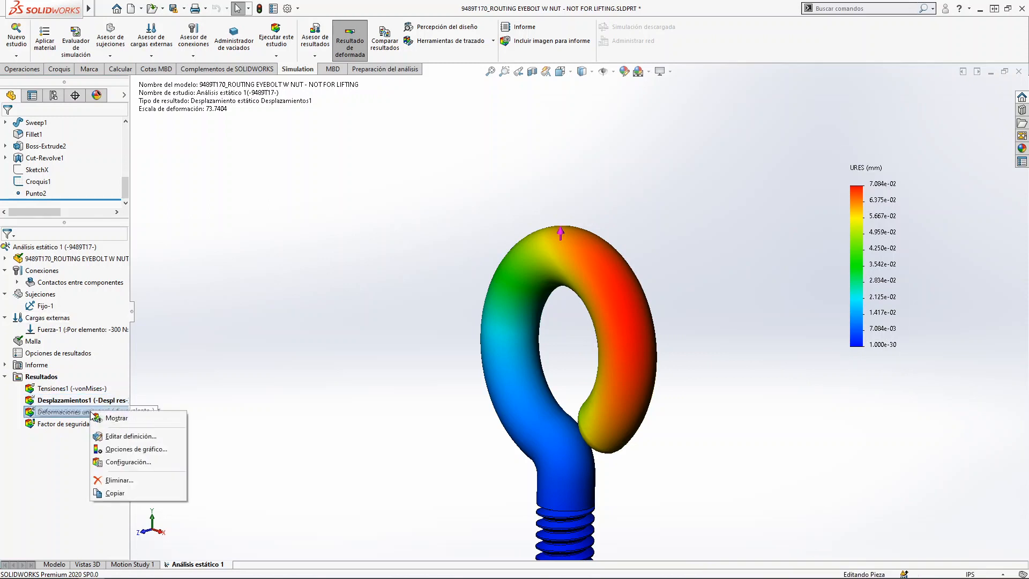
click(116, 424)
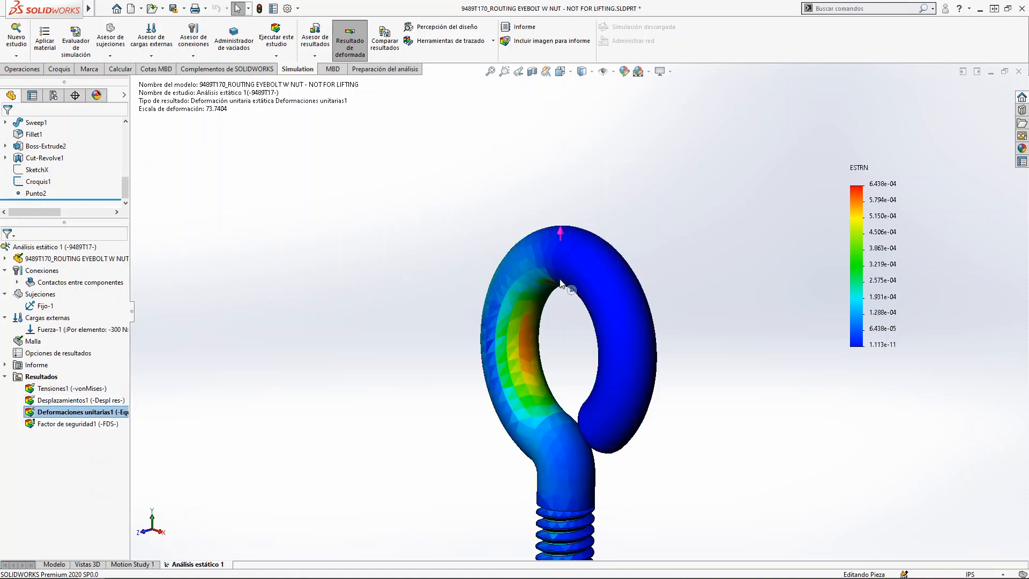
Show the factor of safety plot Factor de seguridad1 and inspect its distribution from the ring down to the nut.
right_click(74, 423)
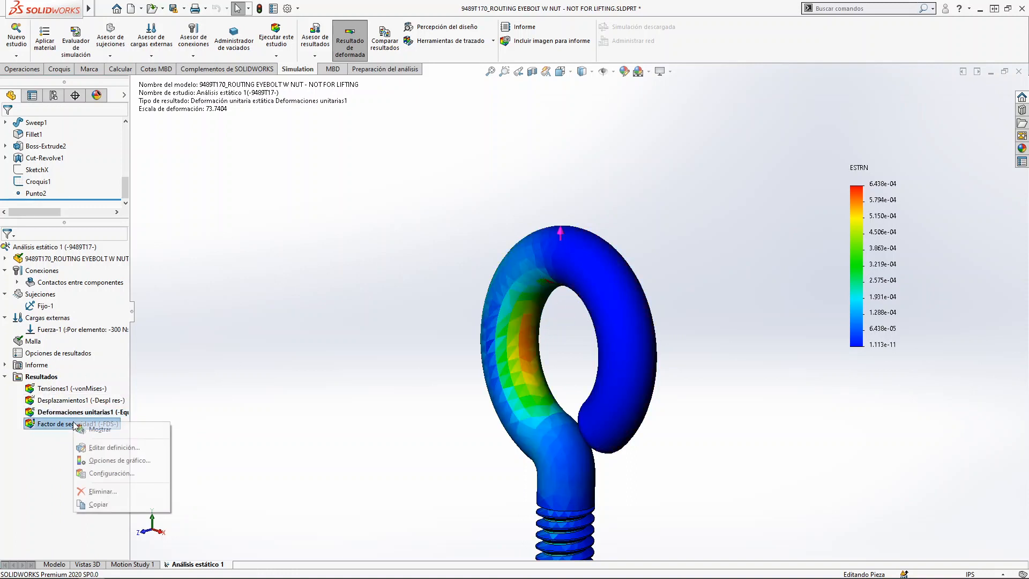
click(96, 431)
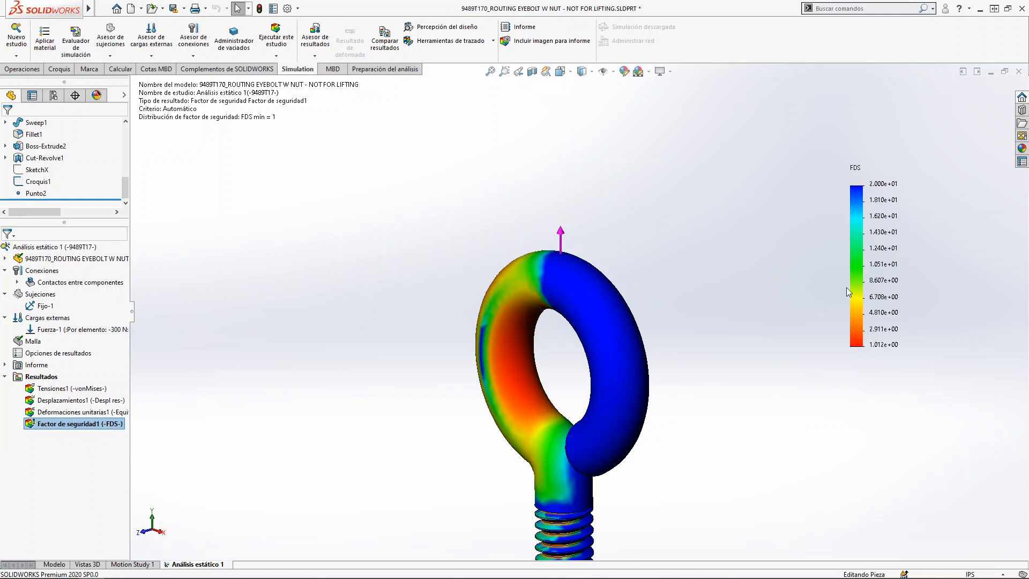
click(516, 348)
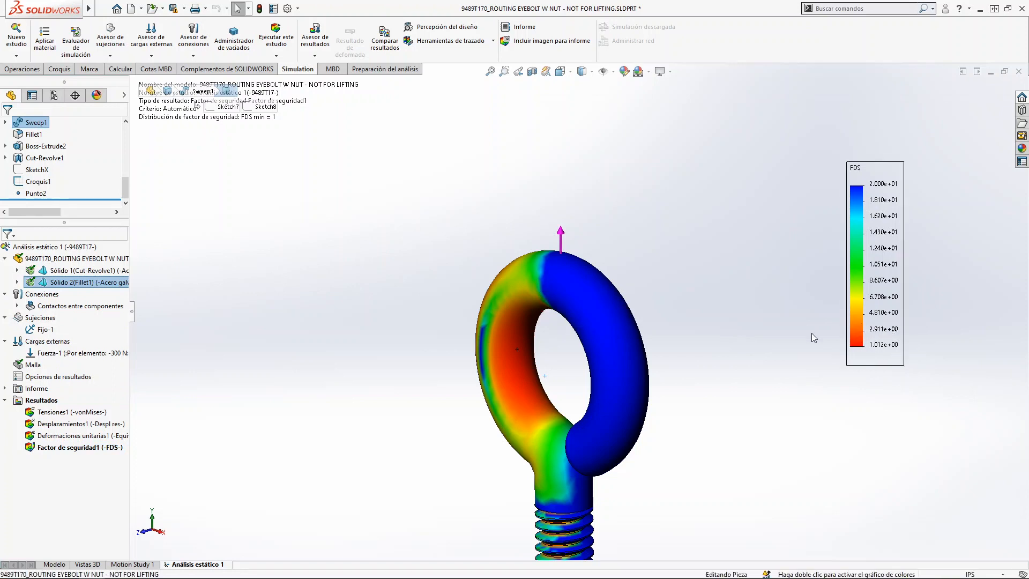
click(78, 412)
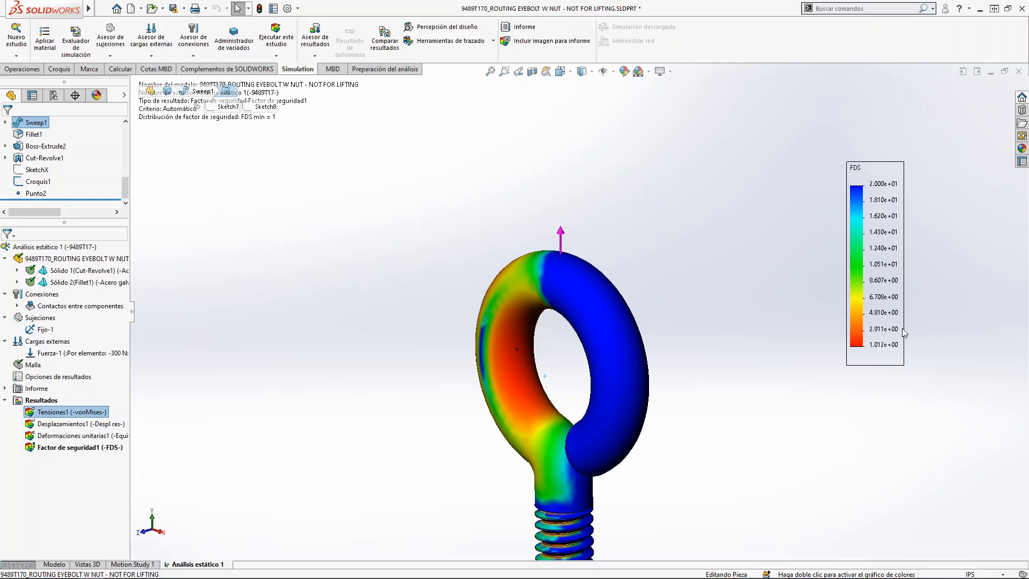
scroll(577, 348, up, 2)
scroll(576, 348, up, 5)
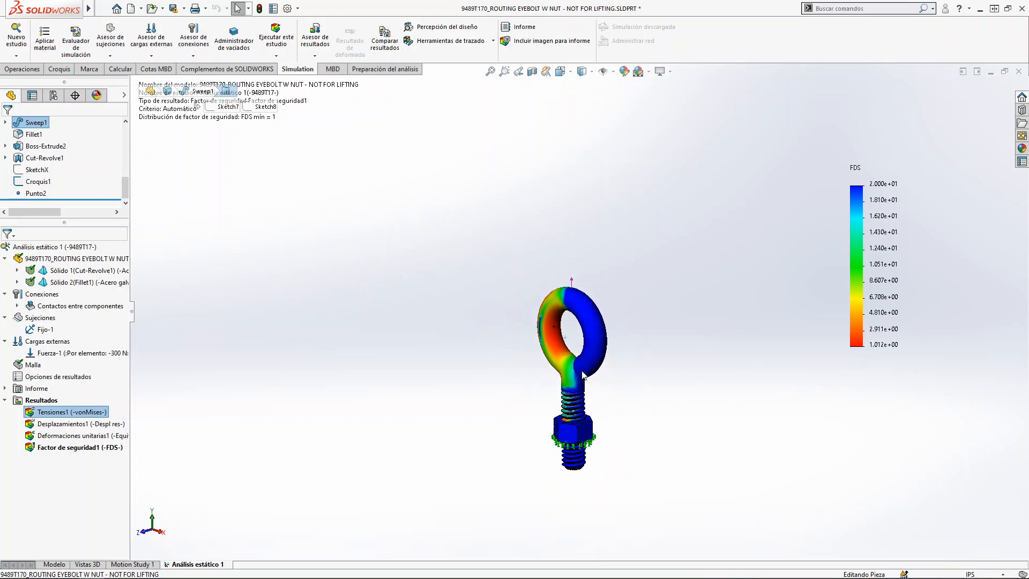
scroll(576, 410, down, 4)
scroll(567, 207, down, 1)
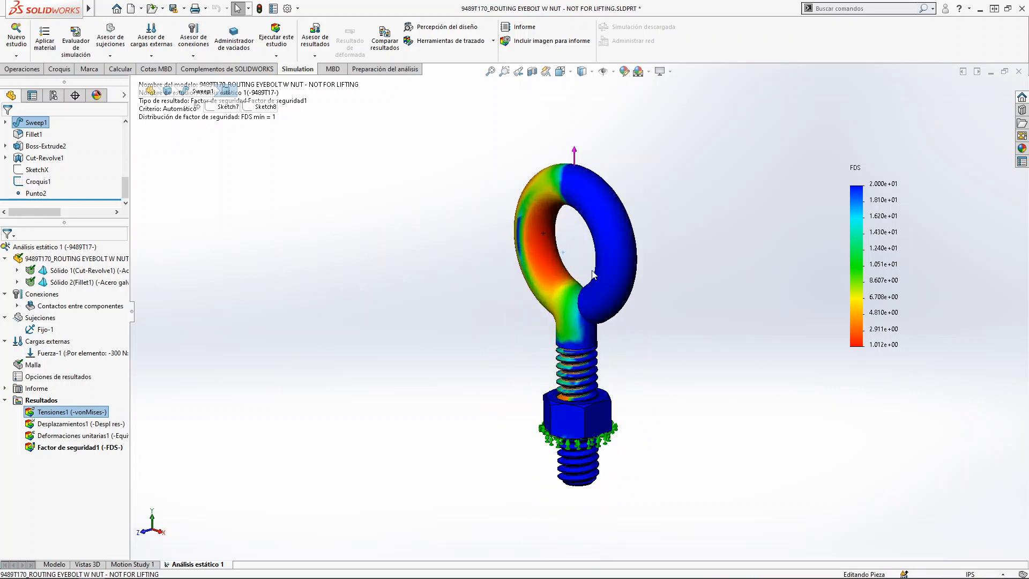